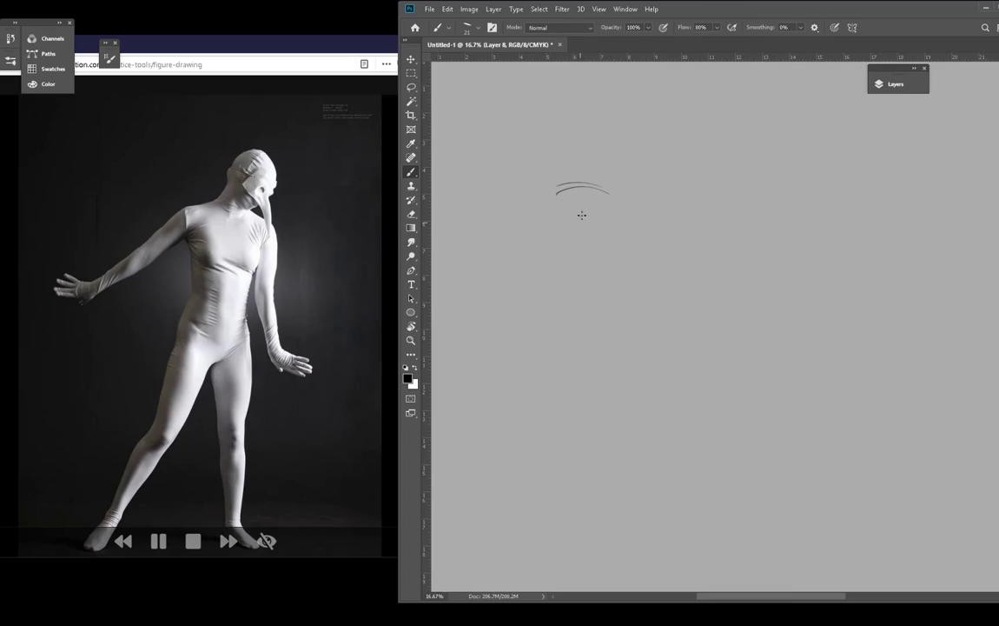
# Step: Block in the standing masked figure's gesture with light brush lines for the spine, both arms and the oval ribcage
pyautogui.moveTo(599, 146); pyautogui.dragTo(573, 383)
pyautogui.moveTo(569, 387); pyautogui.dragTo(537, 530)
pyautogui.moveTo(578, 345)
pyautogui.mouseDown()
pyautogui.moveTo(591, 183)
pyautogui.moveTo(467, 285)
pyautogui.mouseUp()
pyautogui.moveTo(503, 256)
pyautogui.mouseDown()
pyautogui.moveTo(611, 217)
pyautogui.moveTo(621, 240)
pyautogui.mouseUp()
pyautogui.moveTo(614, 269); pyautogui.dragTo(632, 352)
pyautogui.moveTo(610, 243); pyautogui.dragTo(612, 272)
pyautogui.moveTo(594, 194)
pyautogui.mouseDown()
pyautogui.moveTo(591, 279)
pyautogui.moveTo(557, 247)
pyautogui.mouseUp()
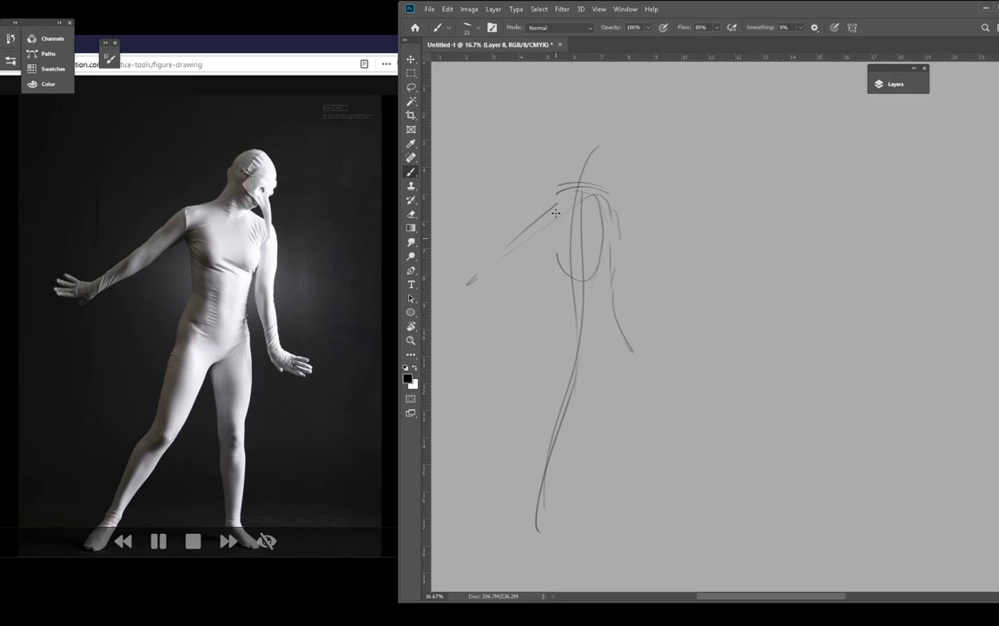
# Step: Sketch the standing figure's pelvis and both legs, with the outstretched leg's knee, shin and foot
pyautogui.moveTo(556, 205)
pyautogui.mouseDown()
pyautogui.moveTo(572, 276)
pyautogui.moveTo(563, 291)
pyautogui.mouseUp()
pyautogui.moveTo(556, 316); pyautogui.dragTo(594, 334)
pyautogui.moveTo(602, 320); pyautogui.dragTo(599, 284)
pyautogui.moveTo(599, 284); pyautogui.dragTo(576, 556)
pyautogui.moveTo(576, 556)
pyautogui.mouseDown()
pyautogui.moveTo(562, 517)
pyautogui.moveTo(570, 433)
pyautogui.mouseUp()
pyautogui.moveTo(569, 433)
pyautogui.mouseDown()
pyautogui.moveTo(571, 351)
pyautogui.moveTo(505, 445)
pyautogui.moveTo(493, 434)
pyautogui.mouseUp()
pyautogui.moveTo(516, 403); pyautogui.dragTo(549, 315)
pyautogui.moveTo(549, 315)
pyautogui.mouseDown()
pyautogui.moveTo(513, 414)
pyautogui.moveTo(533, 414)
pyautogui.mouseUp()
pyautogui.moveTo(532, 415)
pyautogui.mouseDown()
pyautogui.moveTo(470, 483)
pyautogui.moveTo(447, 545)
pyautogui.mouseUp()
pyautogui.moveTo(447, 545); pyautogui.dragTo(533, 431)
pyautogui.moveTo(525, 427); pyautogui.dragTo(553, 382)
# Step: Sketch the standing figure's round head, neck and shoulders, and outline the ribcage and waist
pyautogui.moveTo(581, 319)
pyautogui.mouseDown()
pyautogui.moveTo(612, 163)
pyautogui.moveTo(607, 190)
pyautogui.mouseUp()
pyautogui.moveTo(599, 157)
pyautogui.mouseDown()
pyautogui.moveTo(619, 142)
pyautogui.moveTo(636, 165)
pyautogui.moveTo(614, 203)
pyautogui.moveTo(605, 156)
pyautogui.moveTo(594, 179)
pyautogui.mouseUp()
pyautogui.moveTo(595, 173)
pyautogui.mouseDown()
pyautogui.moveTo(577, 193)
pyautogui.moveTo(547, 197)
pyautogui.moveTo(530, 228)
pyautogui.moveTo(577, 200)
pyautogui.moveTo(621, 209)
pyautogui.mouseUp()
pyautogui.moveTo(624, 216); pyautogui.dragTo(622, 231)
pyautogui.moveTo(578, 200); pyautogui.dragTo(600, 211)
pyautogui.moveTo(603, 205)
pyautogui.mouseDown()
pyautogui.moveTo(583, 199)
pyautogui.moveTo(578, 283)
pyautogui.moveTo(565, 277)
pyautogui.mouseUp()
pyautogui.moveTo(568, 279); pyautogui.dragTo(594, 282)
pyautogui.moveTo(611, 226); pyautogui.dragTo(609, 316)
pyautogui.moveTo(565, 275); pyautogui.dragTo(548, 318)
pyautogui.moveTo(603, 216); pyautogui.dragTo(597, 268)
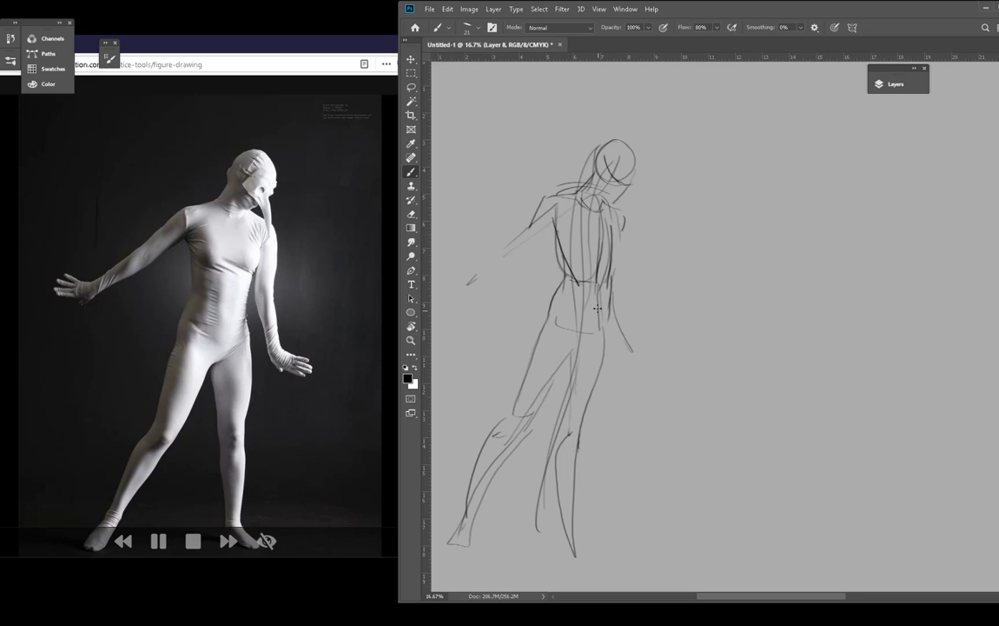
# Step: Darken the hip and thigh contours of the standing figure down to both knees
pyautogui.moveTo(608, 316)
pyautogui.mouseDown()
pyautogui.moveTo(582, 344)
pyautogui.moveTo(610, 323)
pyautogui.moveTo(604, 360)
pyautogui.mouseUp()
pyautogui.moveTo(612, 290)
pyautogui.mouseDown()
pyautogui.moveTo(616, 335)
pyautogui.moveTo(572, 452)
pyautogui.mouseUp()
pyautogui.moveTo(563, 363)
pyautogui.mouseDown()
pyautogui.moveTo(568, 430)
pyautogui.moveTo(532, 408)
pyautogui.moveTo(514, 432)
pyautogui.mouseUp()
pyautogui.moveTo(512, 432)
pyautogui.mouseDown()
pyautogui.moveTo(519, 378)
pyautogui.moveTo(544, 315)
pyautogui.mouseUp()
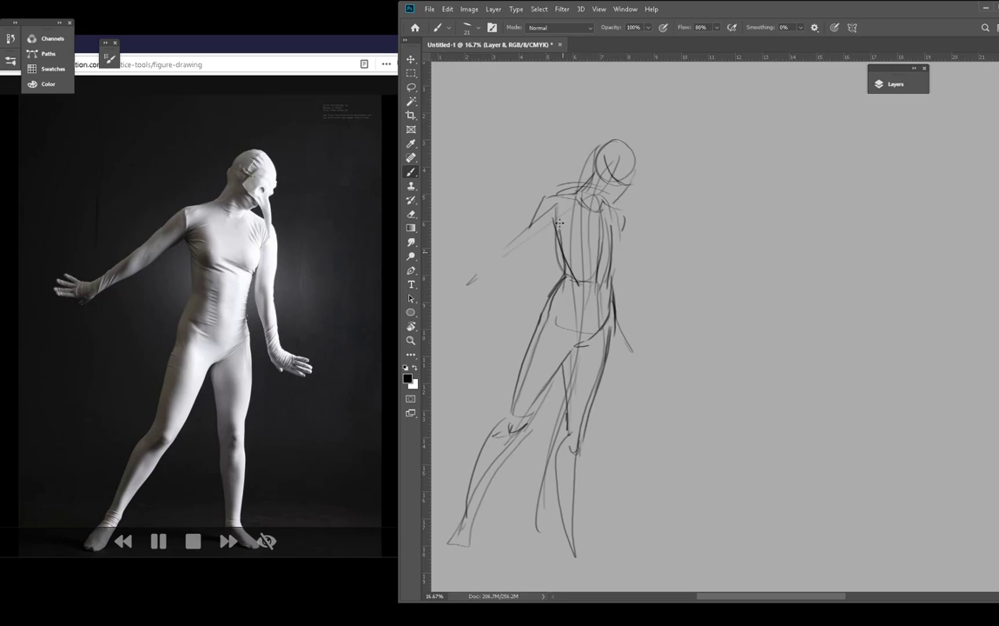
# Step: Draw the outstretched arm of the standing figure from shoulder to wrist, with its spread hand
pyautogui.moveTo(504, 251); pyautogui.dragTo(532, 224)
pyautogui.moveTo(552, 223); pyautogui.dragTo(511, 257)
pyautogui.moveTo(536, 217)
pyautogui.mouseDown()
pyautogui.moveTo(465, 284)
pyautogui.moveTo(440, 290)
pyautogui.moveTo(465, 301)
pyautogui.moveTo(472, 288)
pyautogui.moveTo(464, 298)
pyautogui.mouseUp()
pyautogui.moveTo(449, 289)
pyautogui.mouseDown()
pyautogui.moveTo(453, 303)
pyautogui.moveTo(436, 308)
pyautogui.moveTo(436, 292)
pyautogui.mouseUp()
pyautogui.moveTo(436, 292)
pyautogui.mouseDown()
pyautogui.moveTo(461, 285)
pyautogui.moveTo(465, 310)
pyautogui.mouseUp()
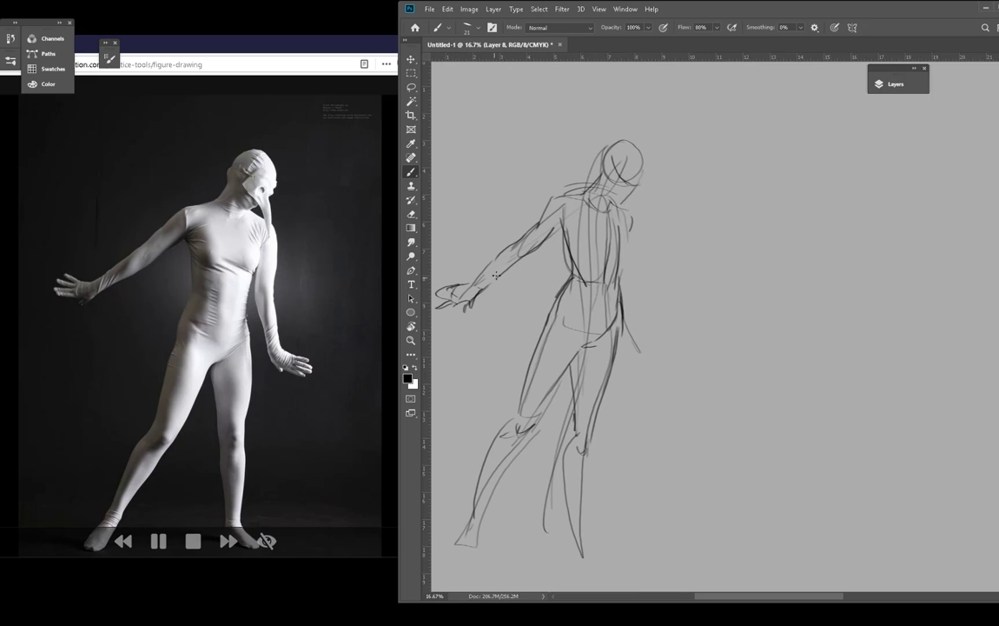
pyautogui.moveTo(496, 277); pyautogui.dragTo(568, 229)
# Step: Draw the hanging arm with its flared hand and add the collarbone line and ribcage arch
pyautogui.moveTo(639, 223)
pyautogui.mouseDown()
pyautogui.moveTo(634, 285)
pyautogui.moveTo(653, 359)
pyautogui.mouseUp()
pyautogui.moveTo(621, 309)
pyautogui.mouseDown()
pyautogui.moveTo(647, 384)
pyautogui.moveTo(667, 372)
pyautogui.moveTo(650, 348)
pyautogui.moveTo(677, 367)
pyautogui.mouseUp()
pyautogui.moveTo(648, 360); pyautogui.dragTo(626, 306)
pyautogui.moveTo(622, 271)
pyautogui.mouseDown()
pyautogui.moveTo(649, 346)
pyautogui.moveTo(646, 332)
pyautogui.mouseUp()
pyautogui.moveTo(640, 221); pyautogui.dragTo(635, 278)
pyautogui.moveTo(630, 207); pyautogui.dragTo(634, 281)
pyautogui.moveTo(570, 197); pyautogui.dragTo(609, 213)
pyautogui.moveTo(580, 255); pyautogui.dragTo(620, 258)
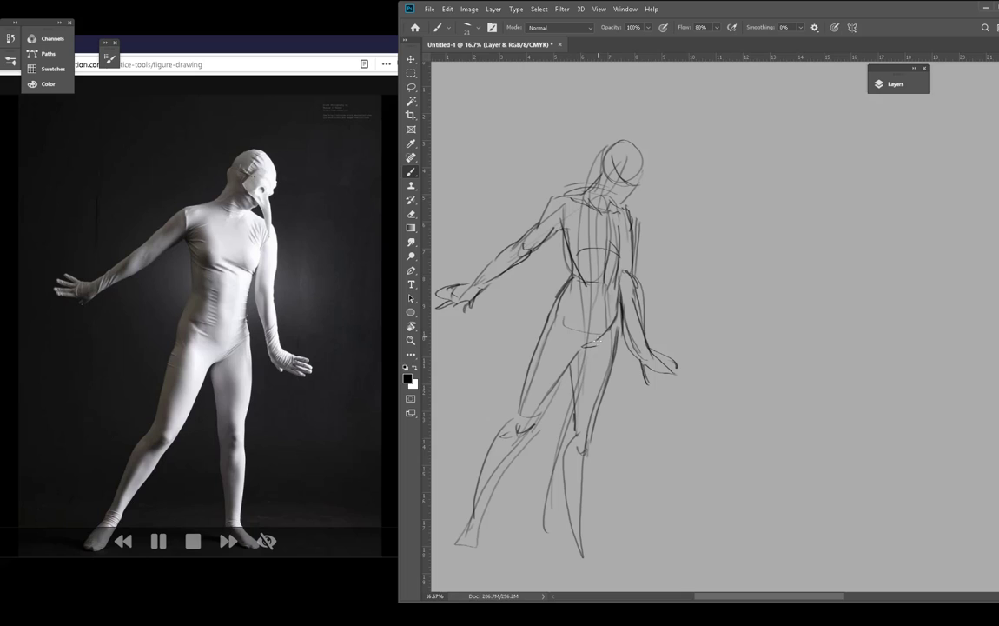
# Step: Draw both feet of the standing figure and strengthen its crotch line and outstretched leg
pyautogui.moveTo(590, 337); pyautogui.dragTo(616, 332)
pyautogui.moveTo(594, 335); pyautogui.dragTo(615, 334)
pyautogui.moveTo(571, 526)
pyautogui.mouseDown()
pyautogui.moveTo(565, 555)
pyautogui.moveTo(586, 557)
pyautogui.mouseUp()
pyautogui.moveTo(581, 535)
pyautogui.mouseDown()
pyautogui.moveTo(603, 558)
pyautogui.moveTo(593, 566)
pyautogui.moveTo(614, 566)
pyautogui.mouseUp()
pyautogui.moveTo(584, 541); pyautogui.dragTo(612, 562)
pyautogui.moveTo(459, 542)
pyautogui.mouseDown()
pyautogui.moveTo(451, 561)
pyautogui.moveTo(478, 561)
pyautogui.mouseUp()
pyautogui.moveTo(477, 529)
pyautogui.mouseDown()
pyautogui.moveTo(483, 556)
pyautogui.moveTo(457, 562)
pyautogui.mouseUp()
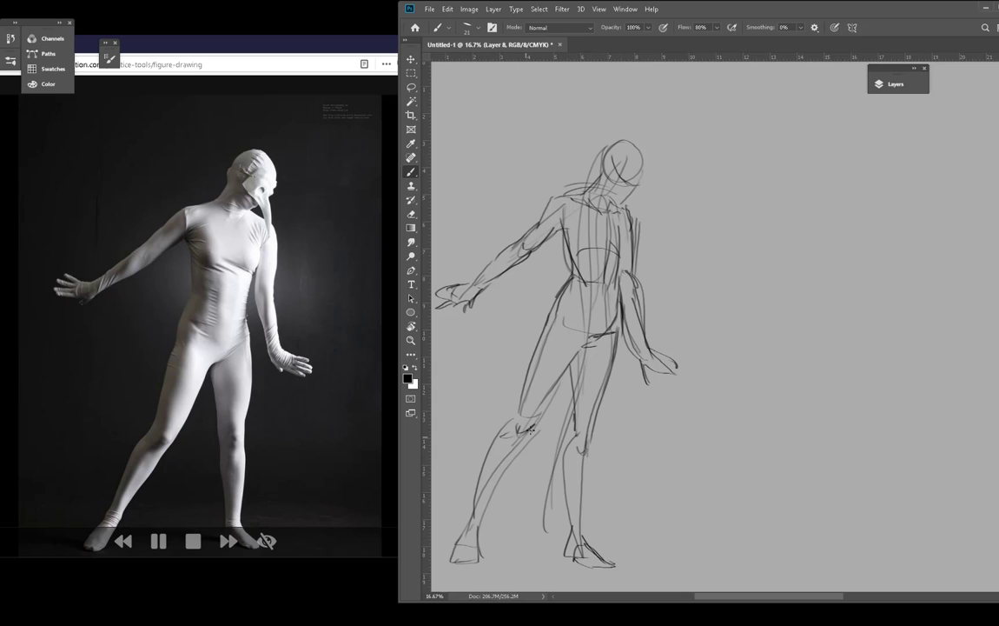
pyautogui.moveTo(495, 491)
pyautogui.mouseDown()
pyautogui.moveTo(481, 522)
pyautogui.moveTo(535, 437)
pyautogui.moveTo(473, 521)
pyautogui.mouseUp()
pyautogui.moveTo(532, 435); pyautogui.dragTo(586, 352)
# Step: Add the beaked mask and jaw to the head and reinforce the back of the head and neck
pyautogui.moveTo(576, 257); pyautogui.dragTo(596, 249)
pyautogui.moveTo(632, 180); pyautogui.dragTo(644, 212)
pyautogui.moveTo(621, 188); pyautogui.dragTo(635, 199)
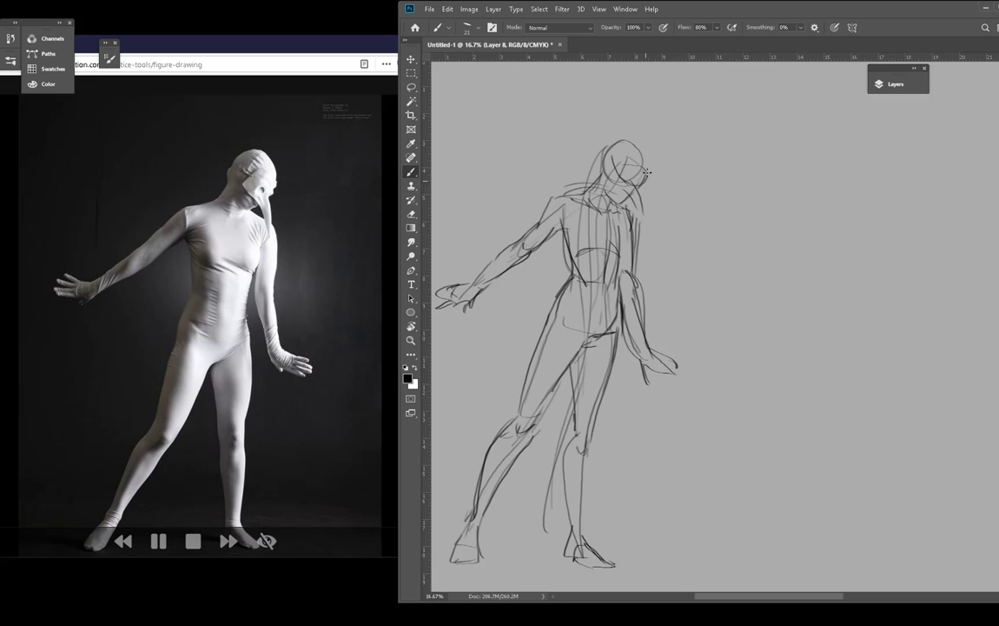
pyautogui.moveTo(611, 141); pyautogui.dragTo(591, 186)
# Step: Refine the standing figure's arm, torso side, supporting shin and lower hand with darker contour strokes
pyautogui.moveTo(524, 196); pyautogui.dragTo(485, 218)
pyautogui.moveTo(562, 225)
pyautogui.mouseDown()
pyautogui.moveTo(542, 243)
pyautogui.moveTo(579, 277)
pyautogui.moveTo(557, 339)
pyautogui.mouseUp()
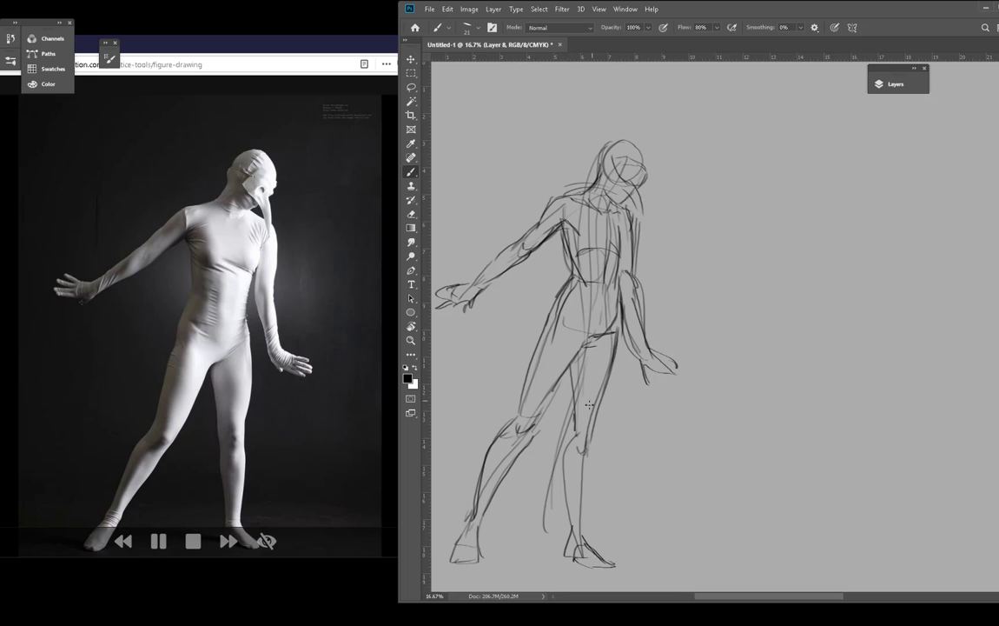
pyautogui.moveTo(588, 447)
pyautogui.mouseDown()
pyautogui.moveTo(580, 508)
pyautogui.moveTo(570, 439)
pyautogui.moveTo(570, 535)
pyautogui.mouseUp()
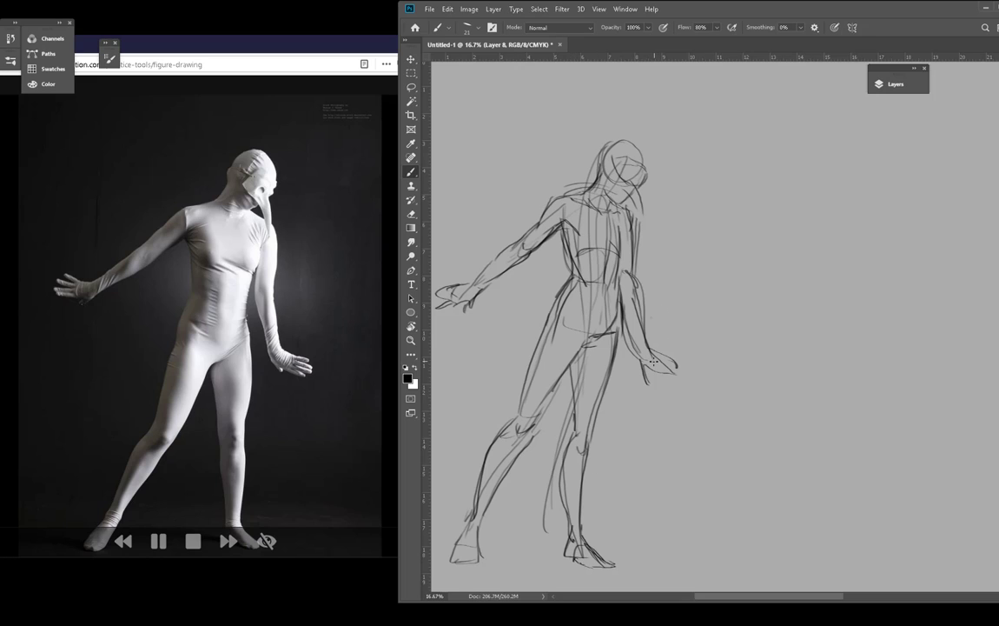
pyautogui.moveTo(647, 369)
pyautogui.mouseDown()
pyautogui.moveTo(652, 384)
pyautogui.moveTo(677, 372)
pyautogui.mouseUp()
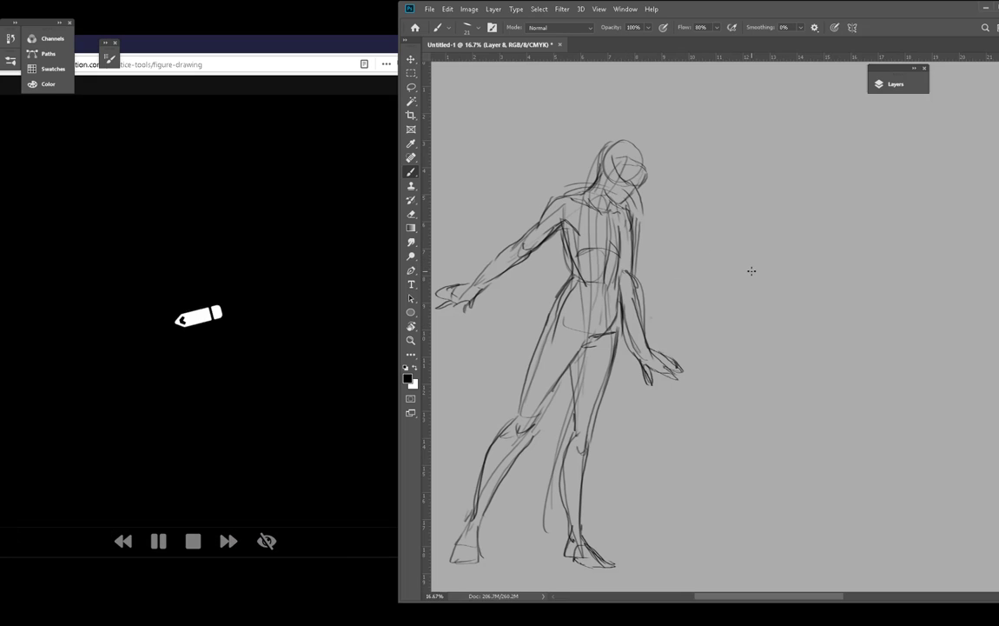
# Step: Start the high-kicking dancer on blank canvas beside the first figure with the shoulder line, curved spine, hips and standing leg
pyautogui.moveTo(749, 283); pyautogui.dragTo(513, 286)
pyautogui.moveTo(544, 224)
pyautogui.mouseDown()
pyautogui.moveTo(579, 226)
pyautogui.moveTo(572, 222)
pyautogui.mouseUp()
pyautogui.moveTo(563, 203); pyautogui.dragTo(599, 361)
pyautogui.moveTo(552, 315)
pyautogui.mouseDown()
pyautogui.moveTo(582, 293)
pyautogui.moveTo(555, 348)
pyautogui.mouseUp()
pyautogui.moveTo(561, 362)
pyautogui.mouseDown()
pyautogui.moveTo(581, 362)
pyautogui.moveTo(563, 460)
pyautogui.moveTo(564, 547)
pyautogui.mouseUp()
pyautogui.moveTo(563, 532)
pyautogui.mouseDown()
pyautogui.moveTo(571, 569)
pyautogui.moveTo(576, 553)
pyautogui.mouseUp()
pyautogui.moveTo(583, 461)
pyautogui.mouseDown()
pyautogui.moveTo(583, 489)
pyautogui.moveTo(582, 373)
pyautogui.mouseUp()
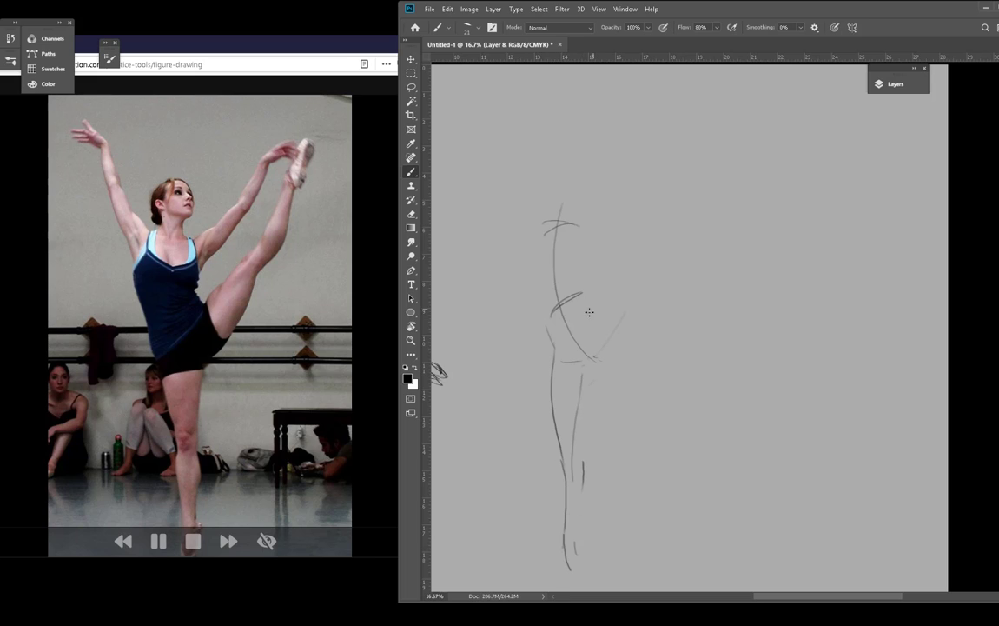
# Step: Sketch the dancer's raised leg from the thigh through the calf to the pointed foot
pyautogui.moveTo(585, 318); pyautogui.dragTo(642, 248)
pyautogui.moveTo(620, 266)
pyautogui.mouseDown()
pyautogui.moveTo(588, 344)
pyautogui.moveTo(636, 301)
pyautogui.mouseUp()
pyautogui.moveTo(616, 341); pyautogui.dragTo(632, 316)
pyautogui.moveTo(644, 278); pyautogui.dragTo(666, 228)
pyautogui.moveTo(665, 229); pyautogui.dragTo(672, 199)
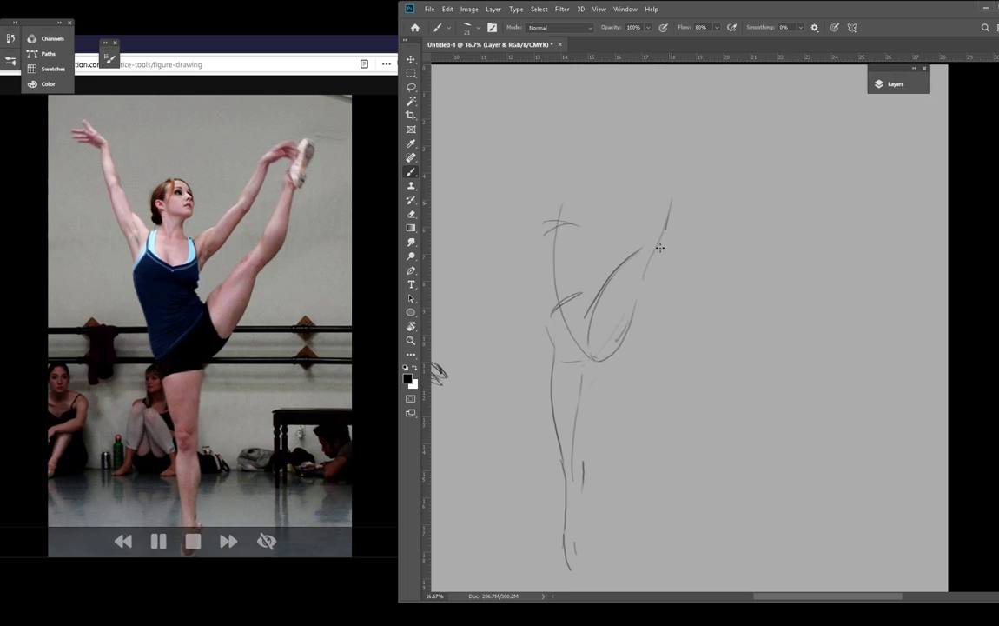
pyautogui.moveTo(643, 271)
pyautogui.mouseDown()
pyautogui.moveTo(675, 179)
pyautogui.moveTo(680, 193)
pyautogui.mouseUp()
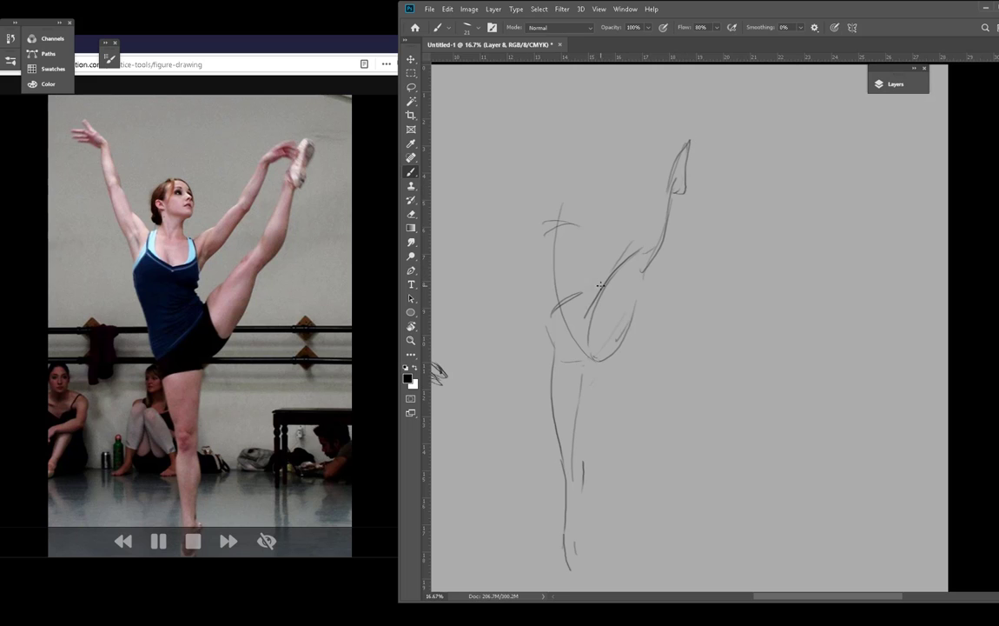
# Step: Add the dancer's ribcage, shoulder line, head and neck, and begin the upper arm
pyautogui.moveTo(585, 229); pyautogui.dragTo(589, 285)
pyautogui.moveTo(527, 251)
pyautogui.mouseDown()
pyautogui.moveTo(586, 244)
pyautogui.moveTo(554, 239)
pyautogui.moveTo(570, 235)
pyautogui.mouseUp()
pyautogui.moveTo(564, 187); pyautogui.dragTo(578, 224)
pyautogui.moveTo(546, 190)
pyautogui.mouseDown()
pyautogui.moveTo(543, 222)
pyautogui.moveTo(577, 198)
pyautogui.moveTo(531, 228)
pyautogui.mouseUp()
pyautogui.moveTo(528, 228)
pyautogui.mouseDown()
pyautogui.moveTo(511, 184)
pyautogui.moveTo(515, 222)
pyautogui.mouseUp()
pyautogui.moveTo(527, 251); pyautogui.dragTo(533, 263)
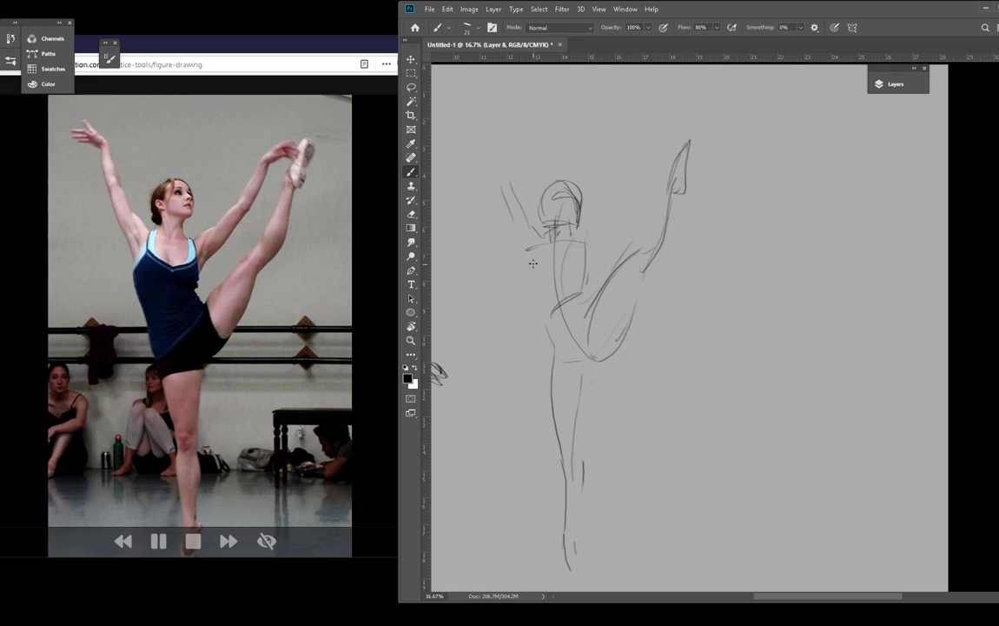
# Step: Draw both of the dancer's raised arms and hands and outline the chest and side of the torso
pyautogui.moveTo(515, 190)
pyautogui.mouseDown()
pyautogui.moveTo(489, 135)
pyautogui.moveTo(470, 128)
pyautogui.mouseUp()
pyautogui.moveTo(476, 146)
pyautogui.mouseDown()
pyautogui.moveTo(518, 228)
pyautogui.moveTo(540, 246)
pyautogui.moveTo(538, 296)
pyautogui.moveTo(548, 273)
pyautogui.moveTo(588, 262)
pyautogui.moveTo(583, 241)
pyautogui.moveTo(621, 180)
pyautogui.moveTo(694, 114)
pyautogui.moveTo(572, 228)
pyautogui.moveTo(584, 236)
pyautogui.moveTo(558, 236)
pyautogui.moveTo(569, 264)
pyautogui.mouseUp()
pyautogui.moveTo(568, 264); pyautogui.dragTo(588, 254)
pyautogui.moveTo(581, 236)
pyautogui.mouseDown()
pyautogui.moveTo(550, 251)
pyautogui.moveTo(543, 297)
pyautogui.moveTo(536, 270)
pyautogui.moveTo(553, 323)
pyautogui.mouseUp()
pyautogui.moveTo(537, 268)
pyautogui.mouseDown()
pyautogui.moveTo(548, 326)
pyautogui.moveTo(538, 291)
pyautogui.mouseUp()
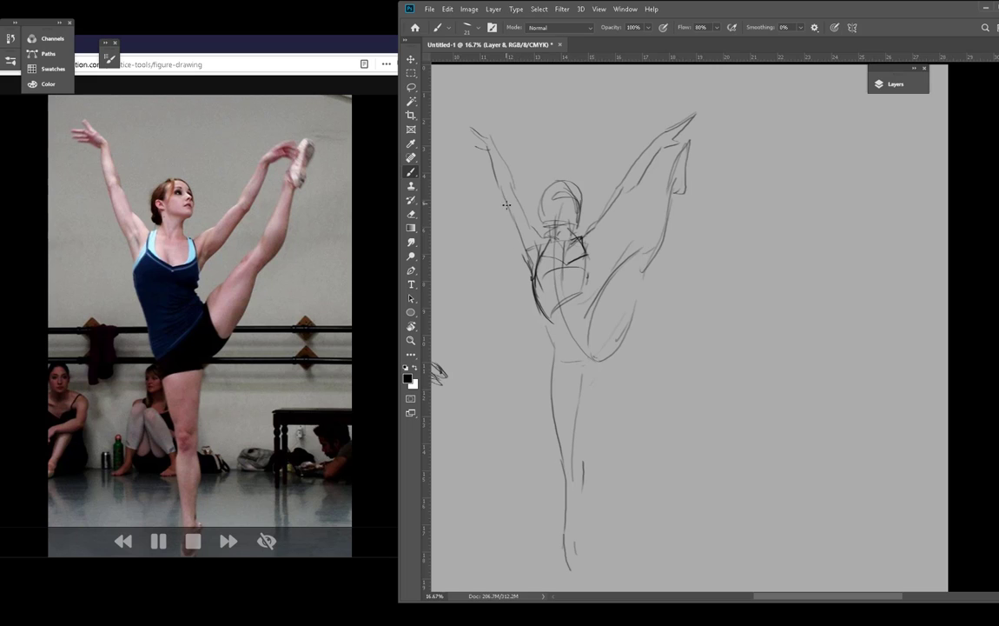
pyautogui.moveTo(530, 259)
pyautogui.mouseDown()
pyautogui.moveTo(501, 165)
pyautogui.moveTo(498, 185)
pyautogui.moveTo(480, 131)
pyautogui.moveTo(497, 146)
pyautogui.moveTo(480, 149)
pyautogui.moveTo(464, 119)
pyautogui.moveTo(500, 143)
pyautogui.moveTo(538, 258)
pyautogui.mouseUp()
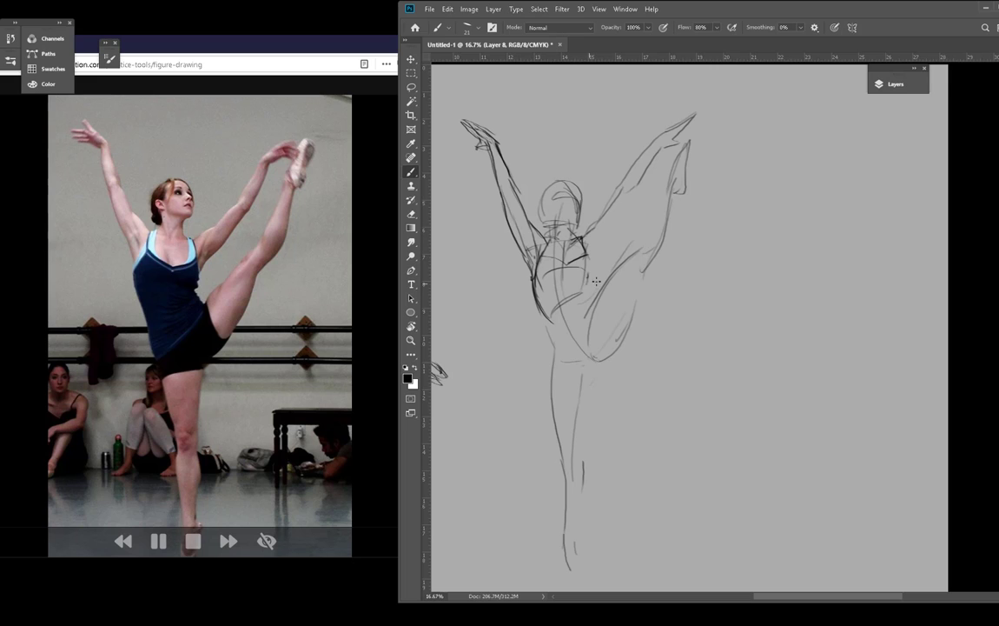
# Step: Darken the dancer's hip and raised thigh and outline the standing leg down to the pointed foot
pyautogui.moveTo(589, 294); pyautogui.dragTo(597, 309)
pyautogui.moveTo(627, 261)
pyautogui.mouseDown()
pyautogui.moveTo(551, 352)
pyautogui.moveTo(588, 366)
pyautogui.mouseUp()
pyautogui.moveTo(598, 296)
pyautogui.mouseDown()
pyautogui.moveTo(600, 325)
pyautogui.moveTo(621, 343)
pyautogui.mouseUp()
pyautogui.moveTo(606, 314)
pyautogui.mouseDown()
pyautogui.moveTo(585, 375)
pyautogui.moveTo(577, 405)
pyautogui.mouseUp()
pyautogui.moveTo(593, 366); pyautogui.dragTo(582, 437)
pyautogui.moveTo(552, 374)
pyautogui.mouseDown()
pyautogui.moveTo(568, 477)
pyautogui.moveTo(586, 469)
pyautogui.moveTo(585, 487)
pyautogui.moveTo(587, 411)
pyautogui.moveTo(581, 501)
pyautogui.mouseUp()
pyautogui.moveTo(587, 424); pyautogui.dragTo(580, 569)
pyautogui.moveTo(566, 479)
pyautogui.mouseDown()
pyautogui.moveTo(565, 539)
pyautogui.moveTo(581, 593)
pyautogui.mouseUp()
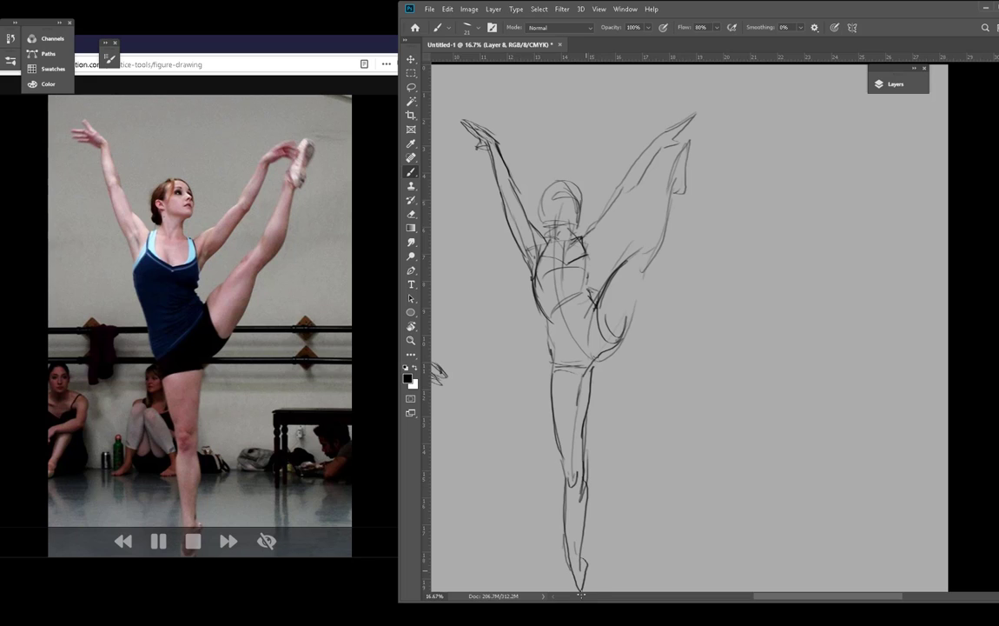
# Step: Refine the dancer's standing knee and shin, raised calf and foot, head and far arm with darker brush strokes
pyautogui.press('e')
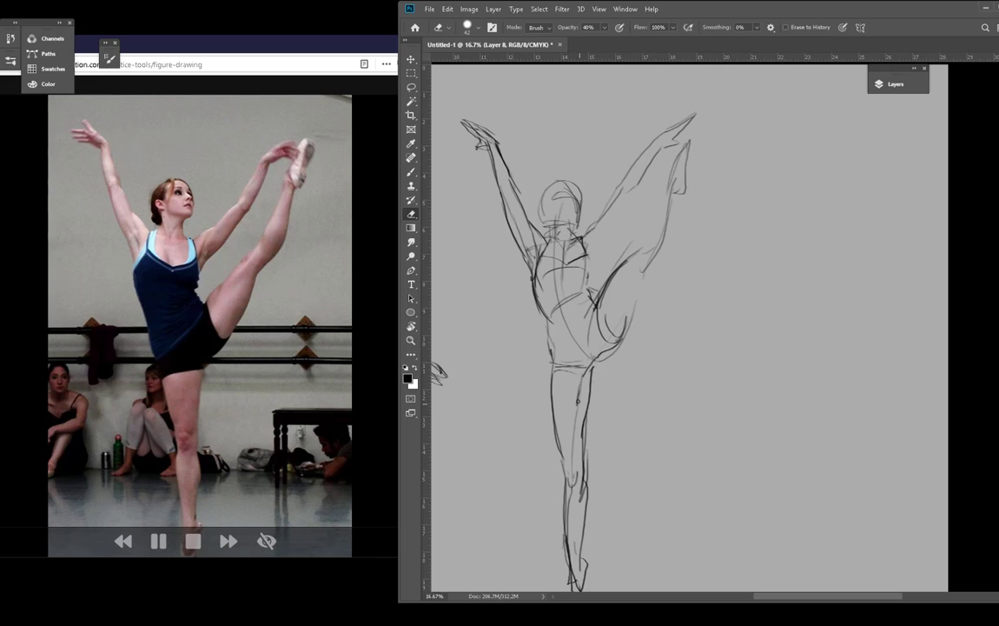
pyautogui.press('b')
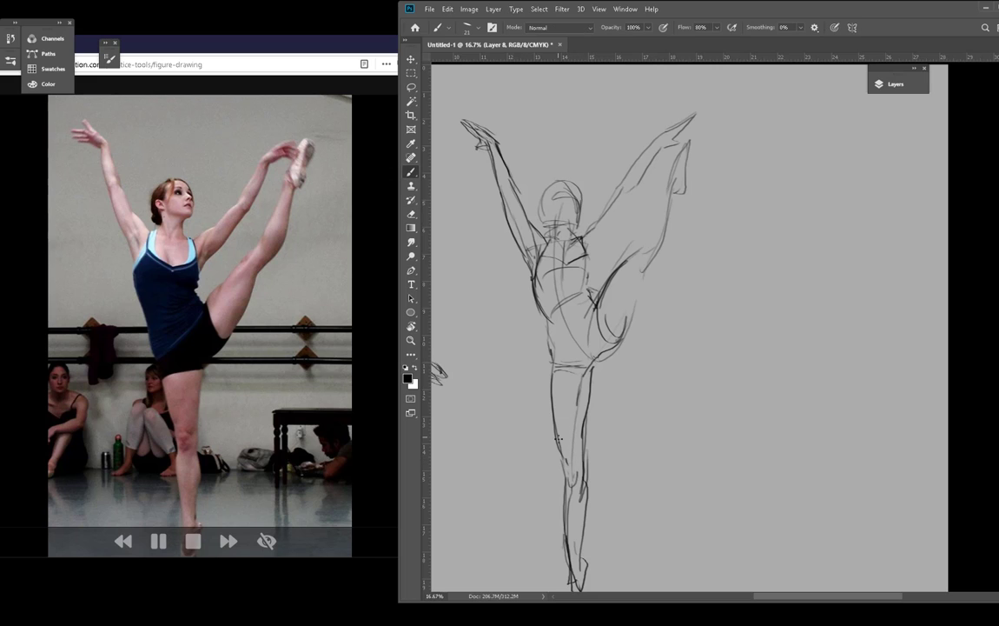
pyautogui.moveTo(566, 459); pyautogui.dragTo(566, 540)
pyautogui.moveTo(570, 472)
pyautogui.mouseDown()
pyautogui.moveTo(588, 407)
pyautogui.moveTo(561, 368)
pyautogui.mouseUp()
pyautogui.moveTo(671, 163)
pyautogui.mouseDown()
pyautogui.moveTo(636, 248)
pyautogui.moveTo(697, 128)
pyautogui.moveTo(688, 177)
pyautogui.moveTo(668, 188)
pyautogui.moveTo(673, 161)
pyautogui.moveTo(638, 248)
pyautogui.mouseUp()
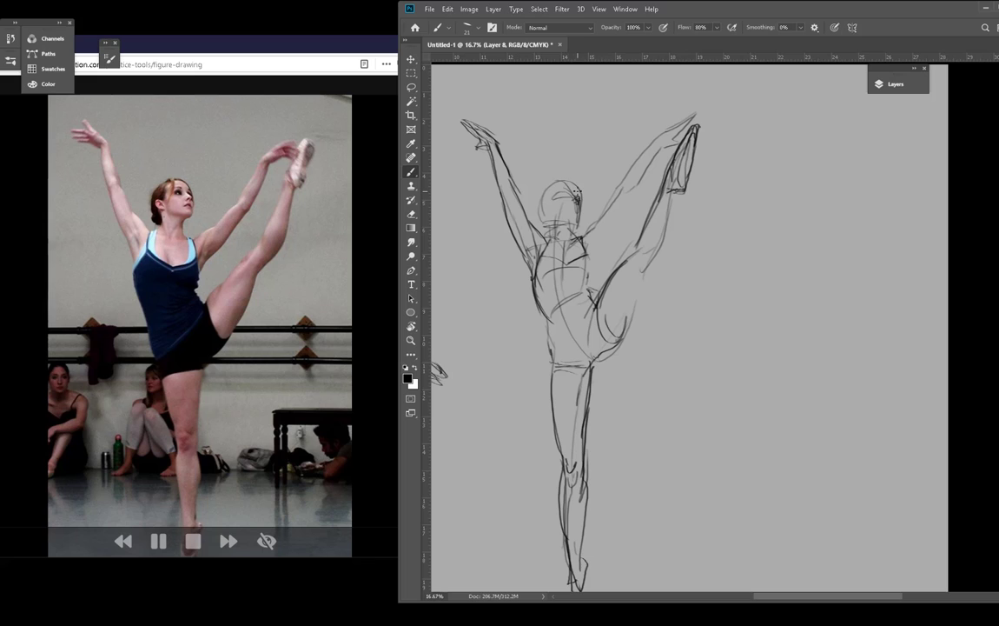
pyautogui.moveTo(548, 190)
pyautogui.mouseDown()
pyautogui.moveTo(538, 228)
pyautogui.moveTo(576, 223)
pyautogui.mouseUp()
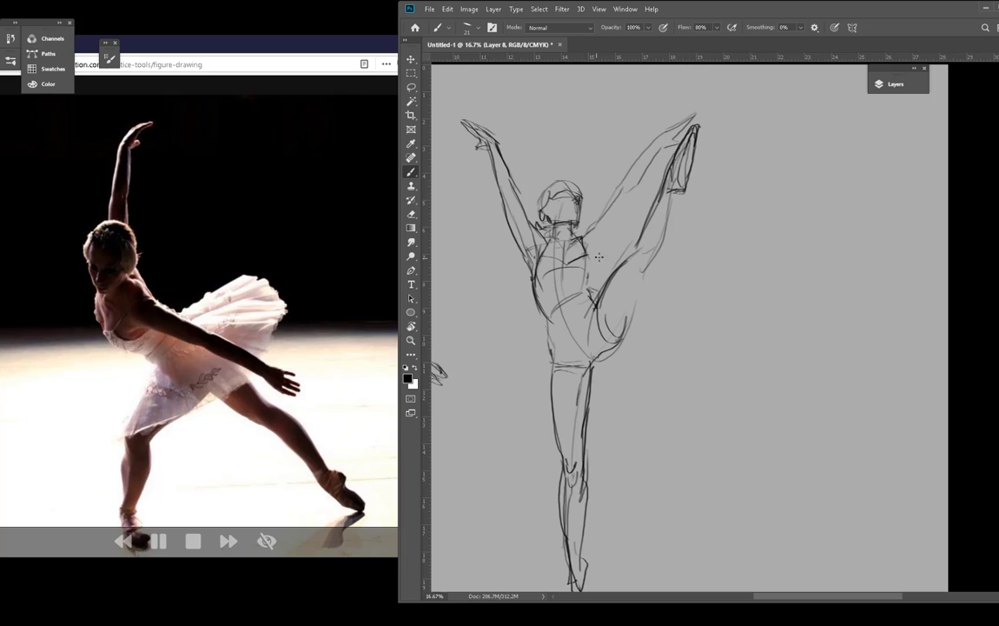
pyautogui.moveTo(592, 256); pyautogui.dragTo(624, 215)
# Step: Start the lunging ballerina on blank canvas beside the second figure with the head, curved torso, pelvis and front thigh
pyautogui.moveTo(877, 206)
pyautogui.mouseDown()
pyautogui.moveTo(743, 189)
pyautogui.moveTo(717, 156)
pyautogui.mouseUp()
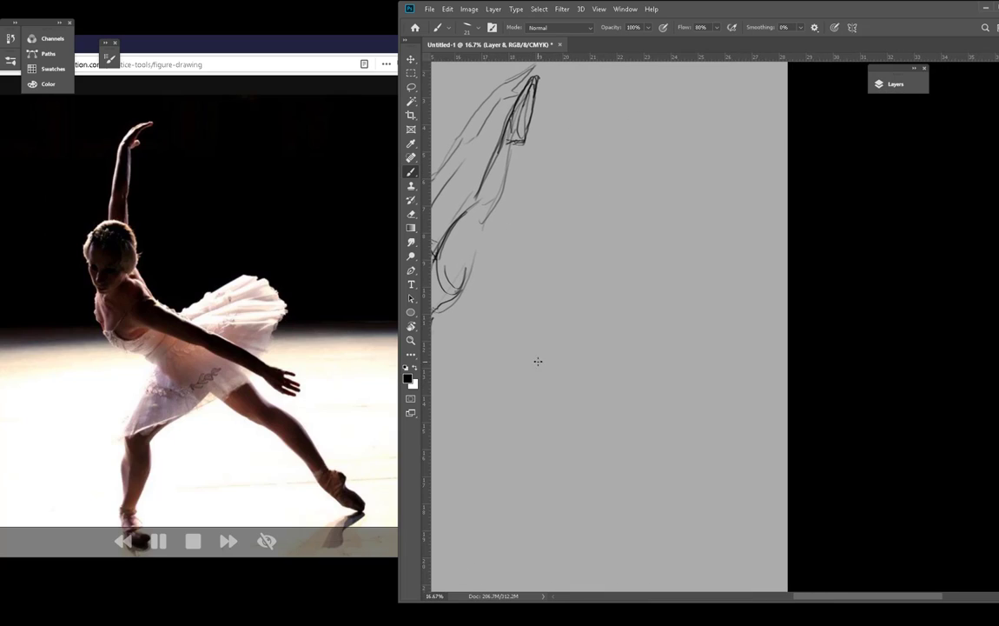
pyautogui.moveTo(508, 333); pyautogui.dragTo(534, 382)
pyautogui.moveTo(501, 341); pyautogui.dragTo(565, 390)
pyautogui.moveTo(535, 318)
pyautogui.mouseDown()
pyautogui.moveTo(574, 378)
pyautogui.moveTo(526, 340)
pyautogui.moveTo(504, 299)
pyautogui.moveTo(516, 327)
pyautogui.moveTo(534, 263)
pyautogui.moveTo(535, 309)
pyautogui.moveTo(501, 320)
pyautogui.moveTo(547, 349)
pyautogui.moveTo(583, 405)
pyautogui.moveTo(650, 412)
pyautogui.moveTo(638, 403)
pyautogui.moveTo(513, 472)
pyautogui.moveTo(633, 430)
pyautogui.mouseUp()
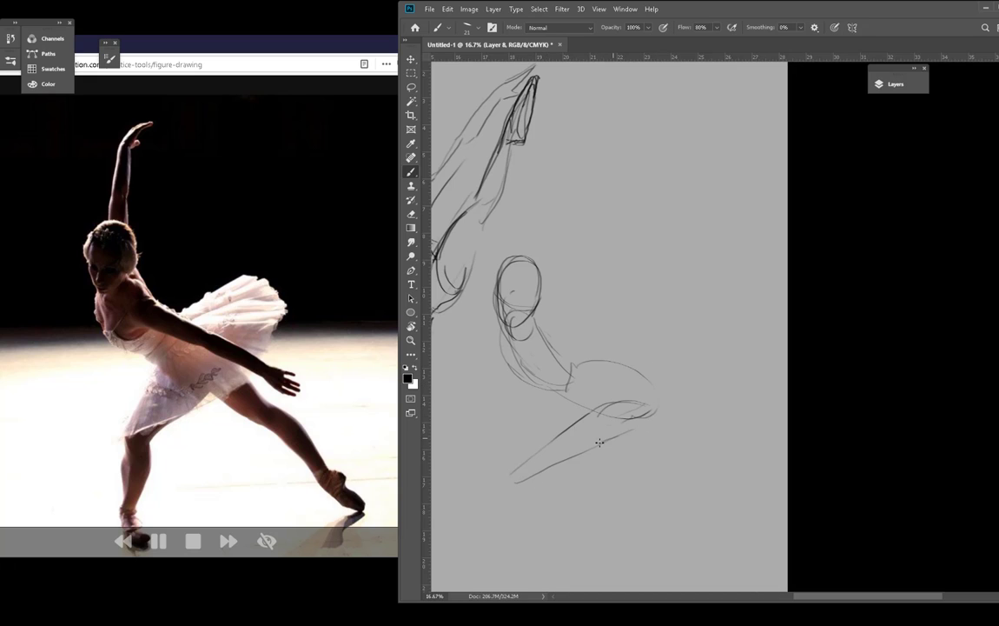
# Step: Draw the lunging ballerina's front lower leg and foot below the bent knee
pyautogui.moveTo(526, 463); pyautogui.dragTo(517, 549)
pyautogui.moveTo(547, 471)
pyautogui.mouseDown()
pyautogui.moveTo(511, 580)
pyautogui.moveTo(556, 580)
pyautogui.mouseUp()
pyautogui.moveTo(520, 556)
pyautogui.mouseDown()
pyautogui.moveTo(557, 581)
pyautogui.moveTo(547, 591)
pyautogui.mouseUp()
pyautogui.moveTo(561, 470); pyautogui.dragTo(543, 495)
# Step: Sketch the ballerina's rear leg stretched diagonally from the hip through the knee to the pointed foot
pyautogui.moveTo(528, 370); pyautogui.dragTo(684, 455)
pyautogui.moveTo(628, 425); pyautogui.dragTo(697, 466)
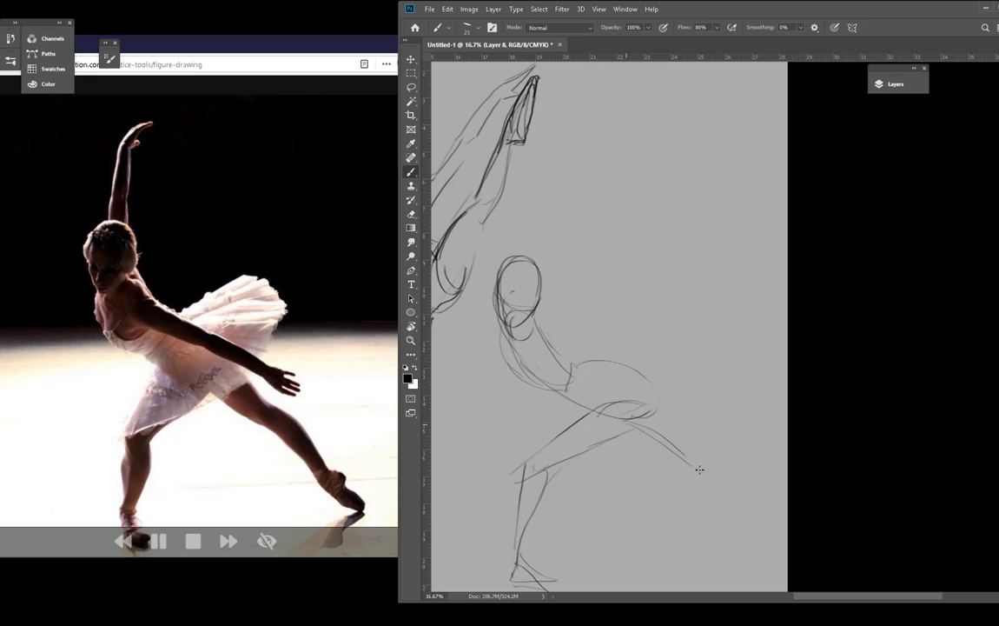
pyautogui.moveTo(658, 405); pyautogui.dragTo(699, 466)
pyautogui.moveTo(627, 428)
pyautogui.mouseDown()
pyautogui.moveTo(744, 497)
pyautogui.moveTo(702, 497)
pyautogui.mouseUp()
pyautogui.moveTo(665, 465); pyautogui.dragTo(760, 530)
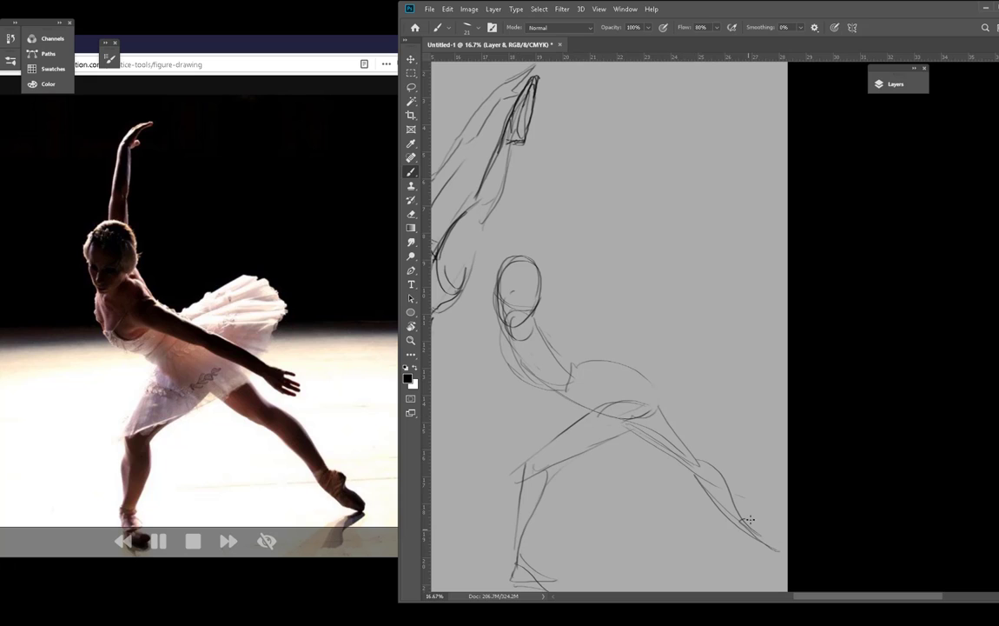
pyautogui.moveTo(643, 452); pyautogui.dragTo(782, 556)
pyautogui.moveTo(574, 396); pyautogui.dragTo(776, 554)
pyautogui.moveTo(637, 425); pyautogui.dragTo(732, 520)
pyautogui.moveTo(643, 406); pyautogui.dragTo(668, 467)
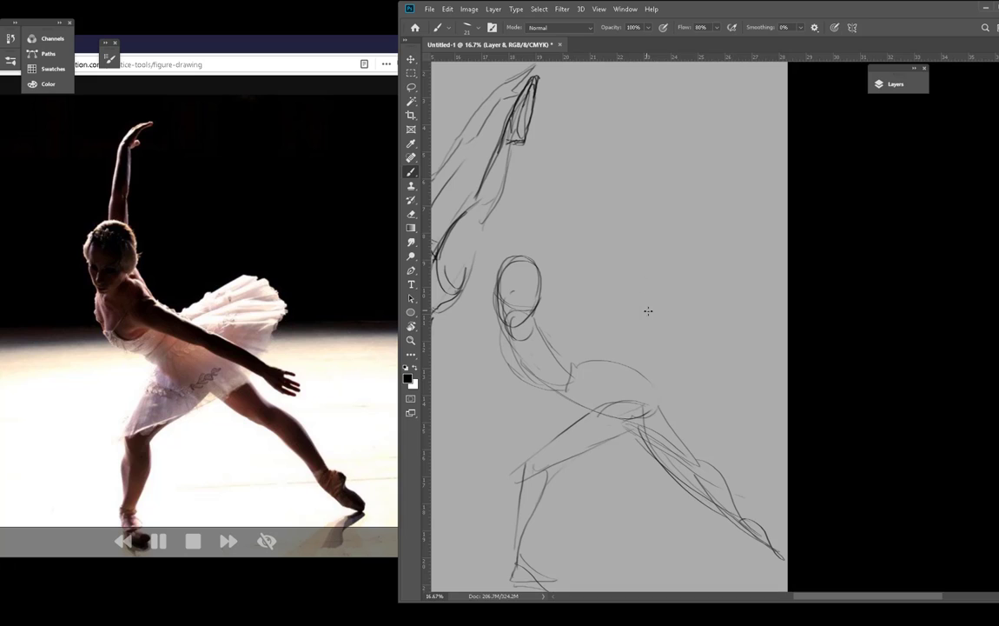
# Step: Darken the ballerina's back, hip and front leg contours down to the ankle
pyautogui.moveTo(557, 327)
pyautogui.mouseDown()
pyautogui.moveTo(586, 364)
pyautogui.moveTo(574, 356)
pyautogui.mouseUp()
pyautogui.moveTo(580, 355)
pyautogui.mouseDown()
pyautogui.moveTo(632, 351)
pyautogui.moveTo(649, 388)
pyautogui.mouseUp()
pyautogui.moveTo(645, 375)
pyautogui.mouseDown()
pyautogui.moveTo(642, 418)
pyautogui.moveTo(583, 455)
pyautogui.mouseUp()
pyautogui.moveTo(598, 396); pyautogui.dragTo(516, 544)
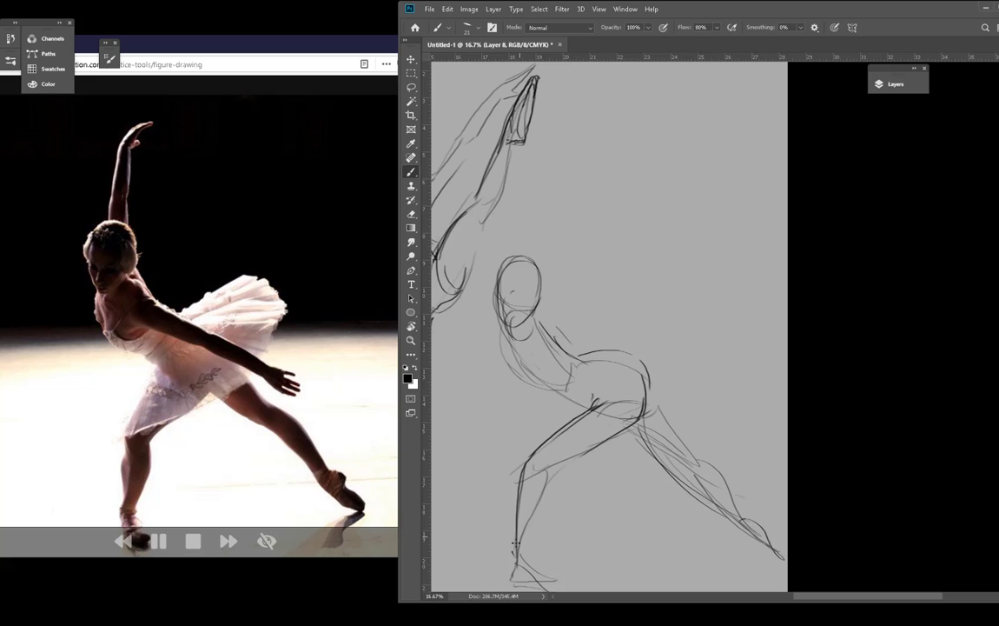
# Step: Sketch the ballerina's waistline and the sweeping outline of the tutu around the hips
pyautogui.moveTo(600, 352); pyautogui.dragTo(592, 395)
pyautogui.moveTo(571, 359)
pyautogui.mouseDown()
pyautogui.moveTo(642, 297)
pyautogui.moveTo(622, 432)
pyautogui.mouseUp()
pyautogui.moveTo(558, 414)
pyautogui.mouseDown()
pyautogui.moveTo(552, 426)
pyautogui.moveTo(630, 447)
pyautogui.moveTo(717, 344)
pyautogui.mouseUp()
pyautogui.moveTo(696, 337); pyautogui.dragTo(690, 351)
pyautogui.moveTo(593, 409)
pyautogui.mouseDown()
pyautogui.moveTo(581, 398)
pyautogui.moveTo(568, 410)
pyautogui.mouseUp()
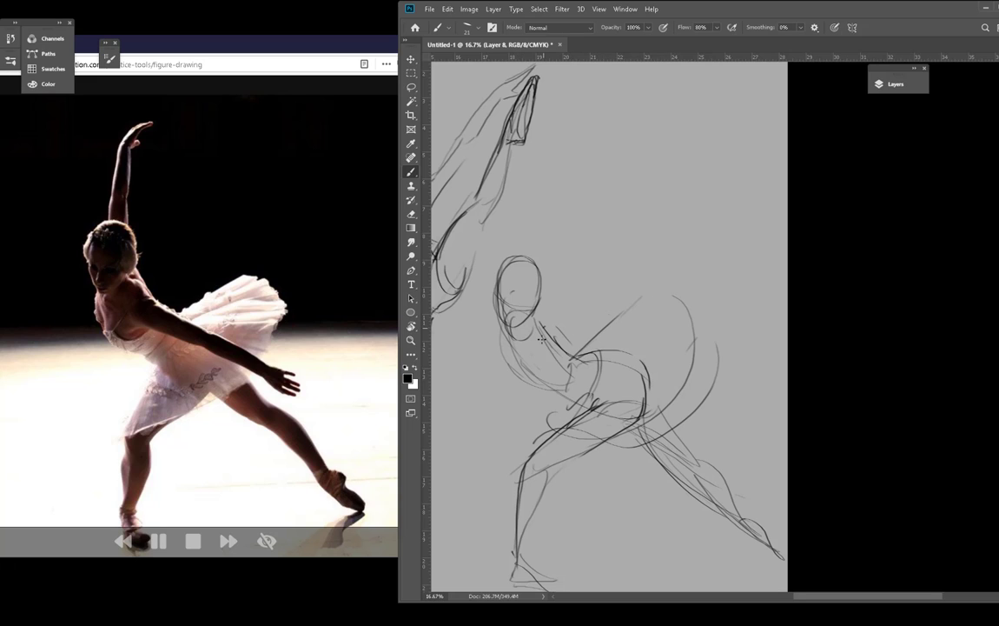
# Step: Draw the ballerina's outstretched arm and hand, the shoulder and upper back, and the raised arm
pyautogui.moveTo(543, 327); pyautogui.dragTo(553, 360)
pyautogui.moveTo(544, 339)
pyautogui.mouseDown()
pyautogui.moveTo(564, 360)
pyautogui.moveTo(707, 398)
pyautogui.moveTo(572, 343)
pyautogui.mouseUp()
pyautogui.moveTo(700, 396); pyautogui.dragTo(740, 380)
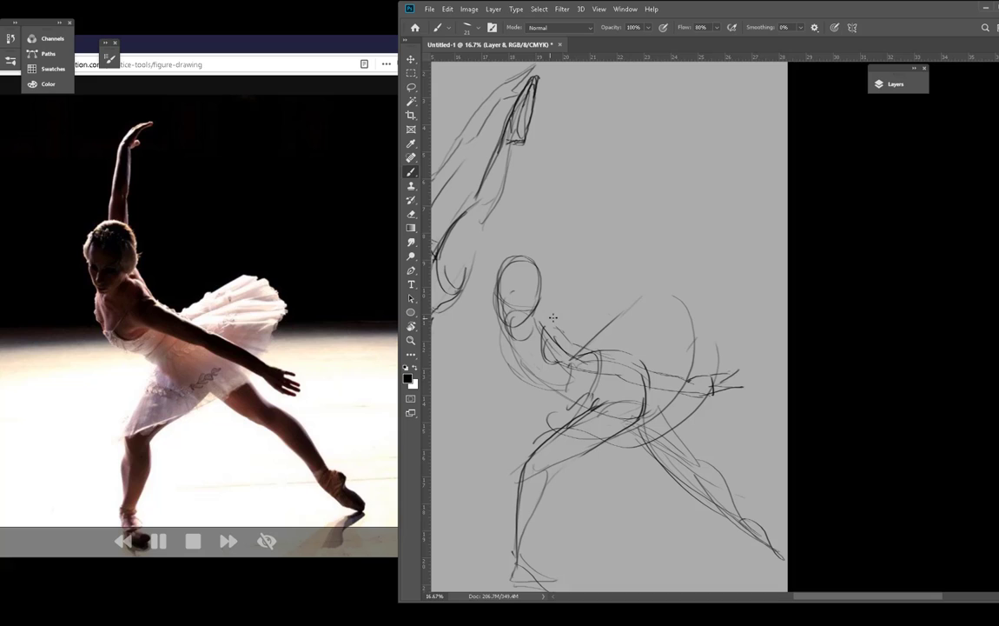
pyautogui.moveTo(553, 306); pyautogui.dragTo(570, 339)
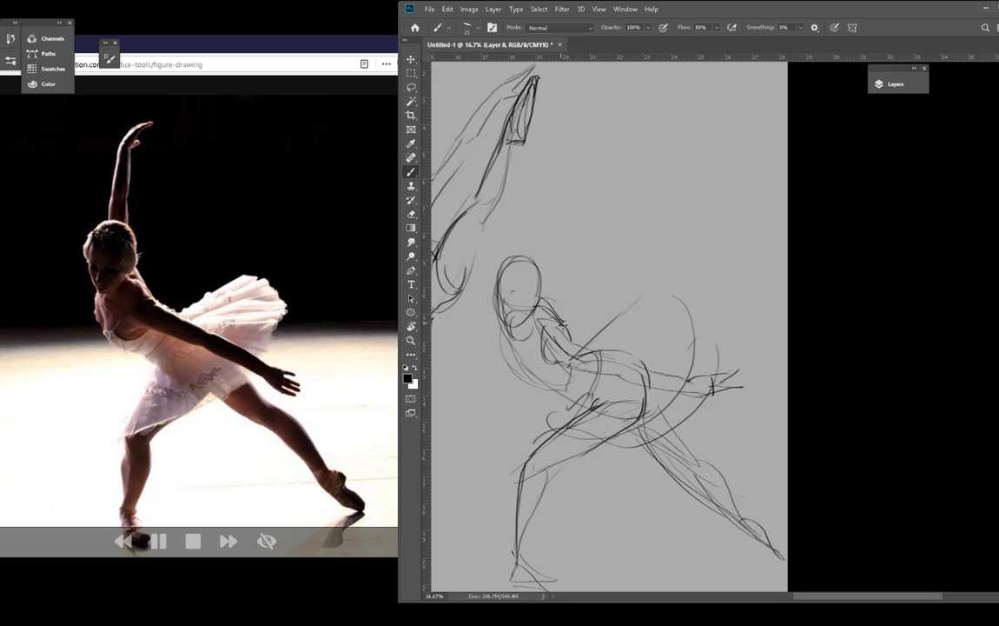
pyautogui.moveTo(521, 254)
pyautogui.mouseDown()
pyautogui.moveTo(570, 182)
pyautogui.moveTo(568, 205)
pyautogui.moveTo(528, 240)
pyautogui.moveTo(514, 324)
pyautogui.moveTo(537, 306)
pyautogui.moveTo(545, 283)
pyautogui.moveTo(516, 298)
pyautogui.moveTo(567, 326)
pyautogui.mouseUp()
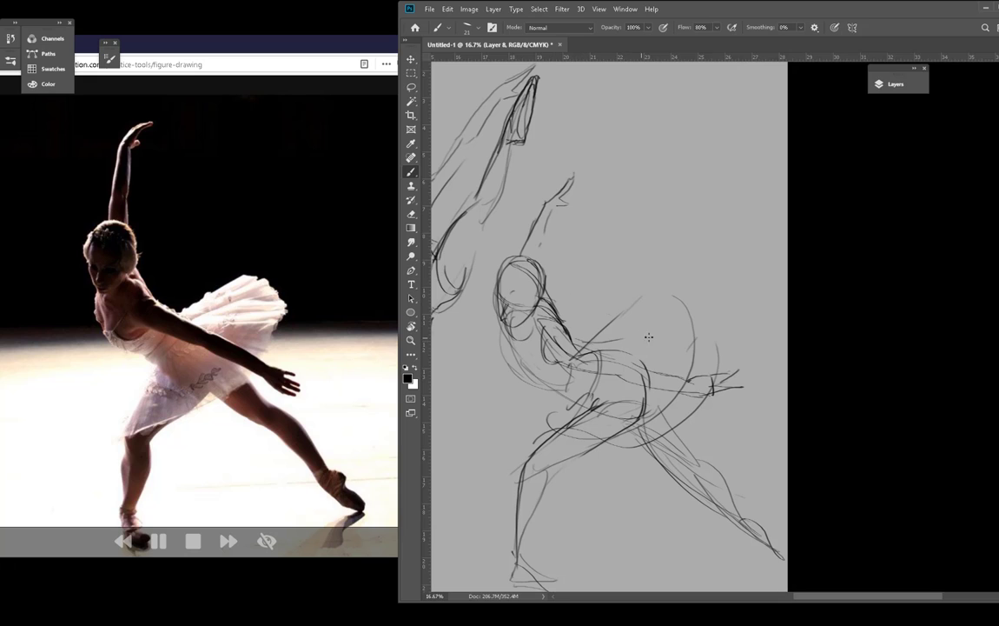
# Step: Choose the Carlson brush at 80% opacity and adjust the angle of its tip
pyautogui.rightClick(619, 343)
pyautogui.press('Escape')
pyautogui.rightClick(621, 343)
pyautogui.press('Escape')
pyautogui.rightClick(623, 341)
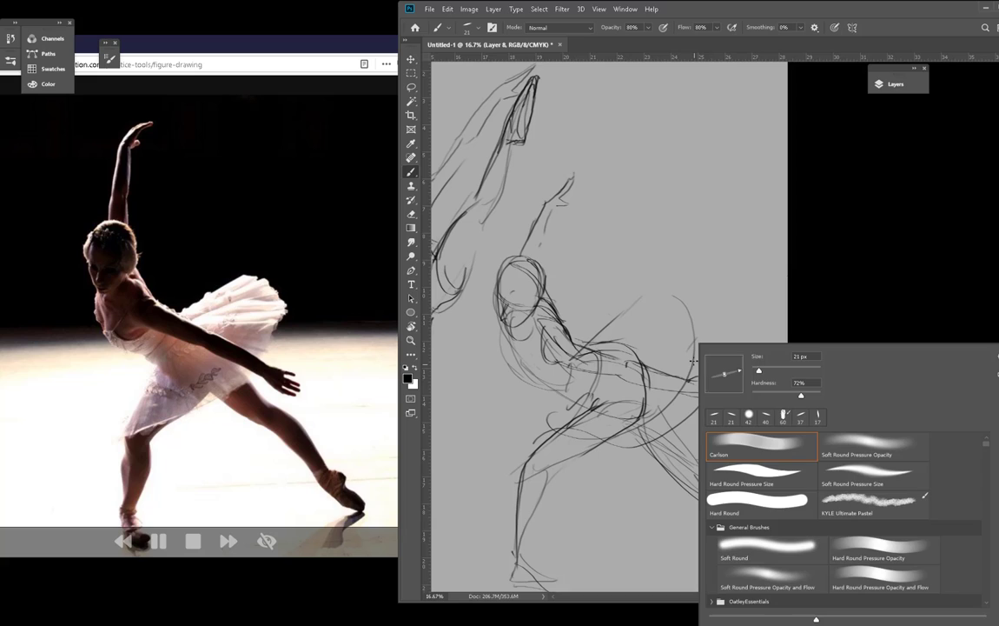
pyautogui.press('Escape')
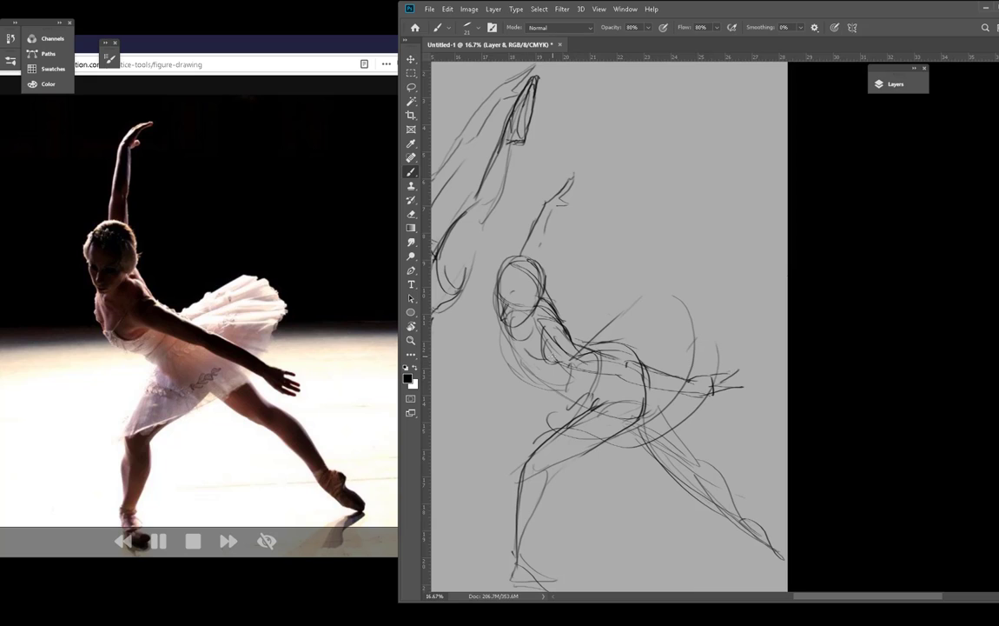
# Step: Set the brush size to 36 px and darken the ballerina's chest and belly curve and outstretched arm
pyautogui.moveTo(502, 330); pyautogui.dragTo(522, 374)
pyautogui.moveTo(499, 329)
pyautogui.mouseDown()
pyautogui.moveTo(514, 362)
pyautogui.moveTo(531, 357)
pyautogui.moveTo(517, 368)
pyautogui.moveTo(549, 384)
pyautogui.moveTo(611, 370)
pyautogui.mouseUp()
pyautogui.rightClick(538, 355)
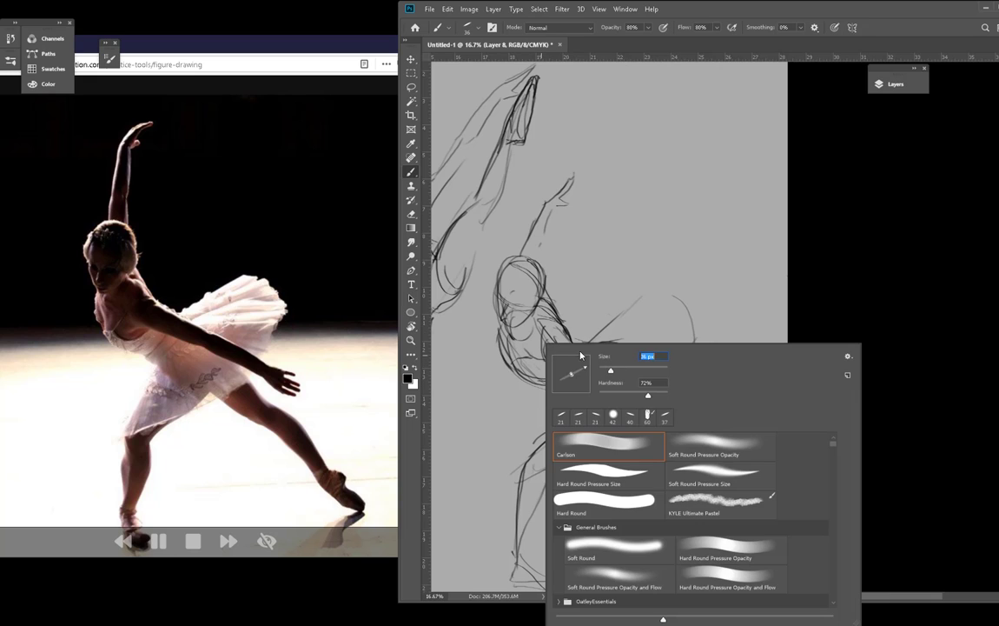
pyautogui.moveTo(524, 350); pyautogui.dragTo(557, 361)
pyautogui.moveTo(500, 323); pyautogui.dragTo(624, 354)
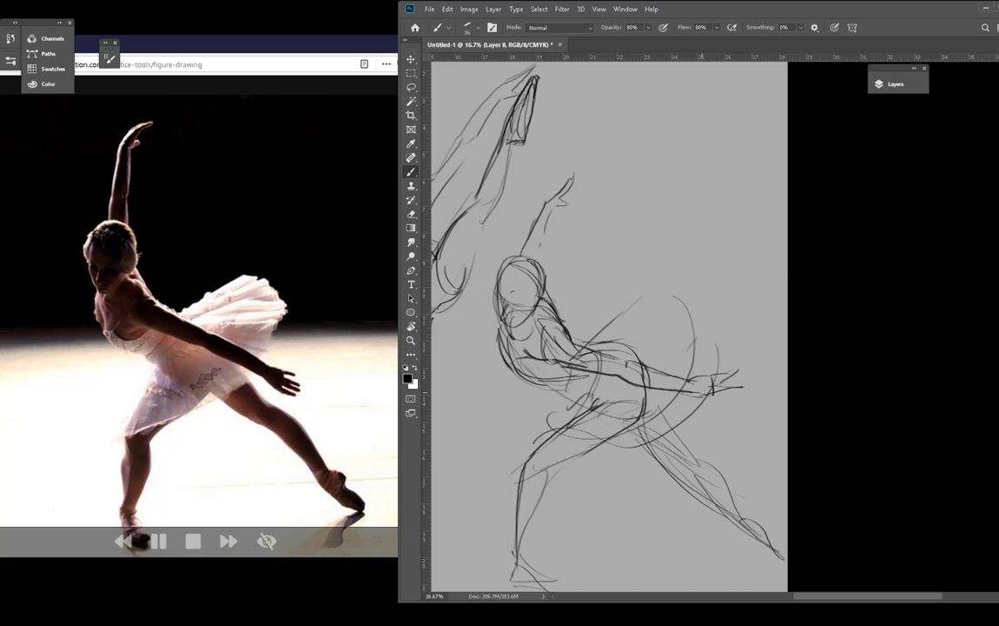
# Step: Reinforce the ballerina's shoulder line and refine her raised arm, wrist and hand, erasing stray forearm lines
pyautogui.moveTo(555, 333); pyautogui.dragTo(597, 350)
pyautogui.moveTo(551, 331); pyautogui.dragTo(581, 344)
pyautogui.moveTo(542, 242); pyautogui.dragTo(538, 267)
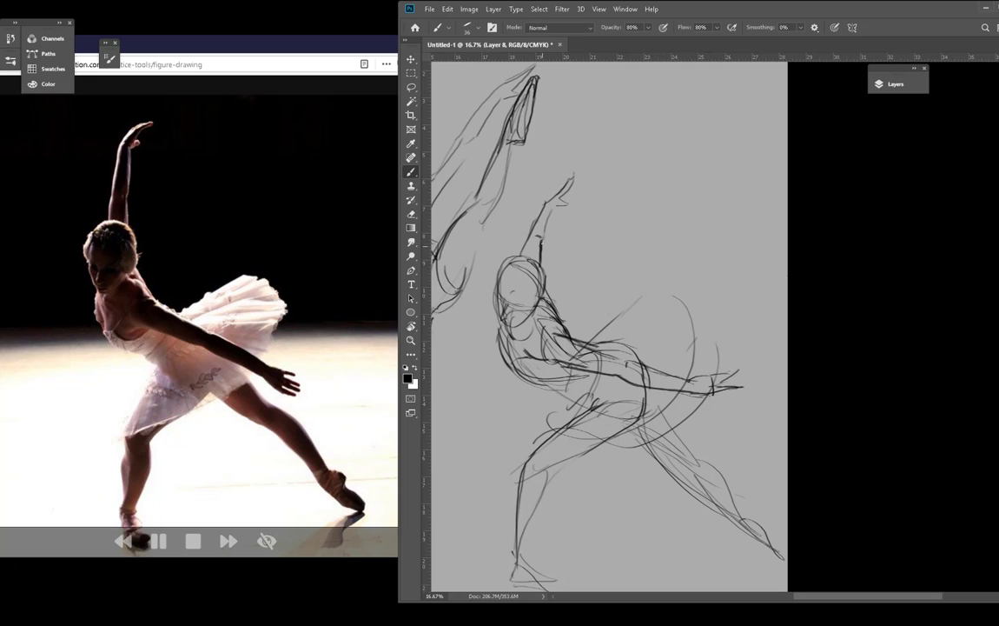
pyautogui.moveTo(554, 205); pyautogui.dragTo(547, 244)
pyautogui.press('e')
pyautogui.moveTo(554, 201)
pyautogui.mouseDown()
pyautogui.moveTo(572, 160)
pyautogui.moveTo(554, 184)
pyautogui.moveTo(547, 220)
pyautogui.mouseUp()
pyautogui.press('b')
pyautogui.moveTo(564, 184); pyautogui.dragTo(576, 165)
pyautogui.moveTo(579, 169); pyautogui.dragTo(556, 195)
pyautogui.moveTo(553, 200)
pyautogui.mouseDown()
pyautogui.moveTo(569, 198)
pyautogui.moveTo(548, 230)
pyautogui.moveTo(696, 237)
pyautogui.moveTo(760, 219)
pyautogui.mouseUp()
# Step: Hide the two existing sketch layers and add a new empty layer for the next pose
pyautogui.click(896, 84)
pyautogui.click(745, 146)
pyautogui.click(745, 170)
pyautogui.click(834, 258)
pyautogui.click(896, 86)
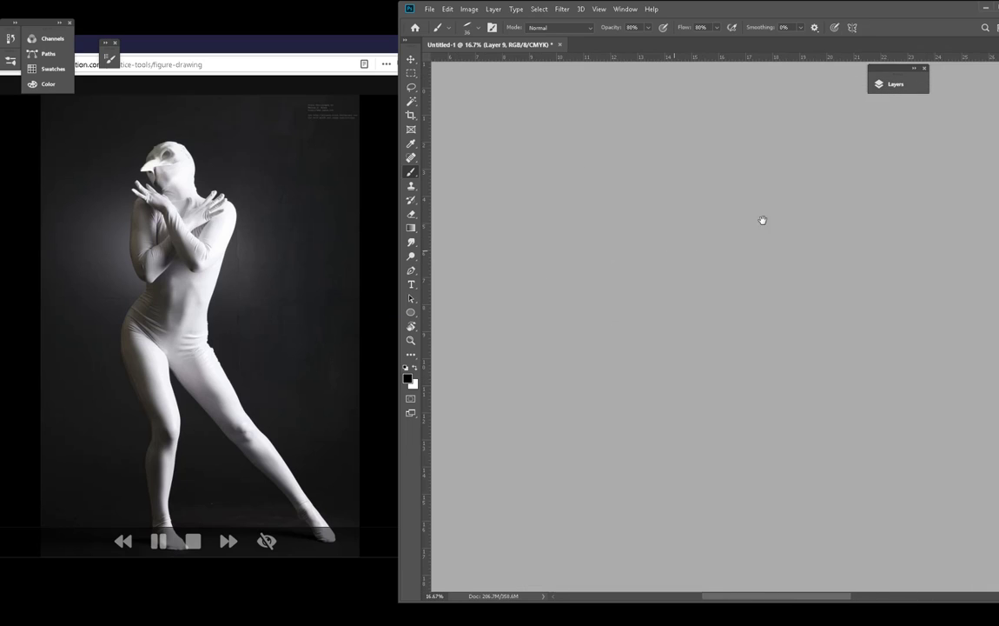
# Step: Rough in the masked figure's spine, tilted hips, torso side and the gesture lines of both legs
pyautogui.moveTo(511, 194)
pyautogui.mouseDown()
pyautogui.moveTo(573, 207)
pyautogui.moveTo(517, 335)
pyautogui.moveTo(529, 348)
pyautogui.mouseUp()
pyautogui.moveTo(543, 340); pyautogui.dragTo(570, 328)
pyautogui.moveTo(499, 329); pyautogui.dragTo(524, 452)
pyautogui.moveTo(522, 447); pyautogui.dragTo(475, 552)
pyautogui.moveTo(541, 348)
pyautogui.mouseDown()
pyautogui.moveTo(555, 422)
pyautogui.moveTo(660, 544)
pyautogui.mouseUp()
pyautogui.moveTo(589, 441); pyautogui.dragTo(648, 521)
pyautogui.moveTo(569, 419); pyautogui.dragTo(536, 189)
# Step: Sketch the masked figure's head, shoulder line and ribcage
pyautogui.moveTo(549, 142)
pyautogui.mouseDown()
pyautogui.moveTo(524, 182)
pyautogui.moveTo(518, 168)
pyautogui.moveTo(551, 178)
pyautogui.mouseUp()
pyautogui.moveTo(546, 134)
pyautogui.mouseDown()
pyautogui.moveTo(562, 161)
pyautogui.moveTo(542, 185)
pyautogui.moveTo(583, 234)
pyautogui.mouseUp()
pyautogui.moveTo(514, 190); pyautogui.dragTo(494, 203)
pyautogui.moveTo(511, 262); pyautogui.dragTo(559, 267)
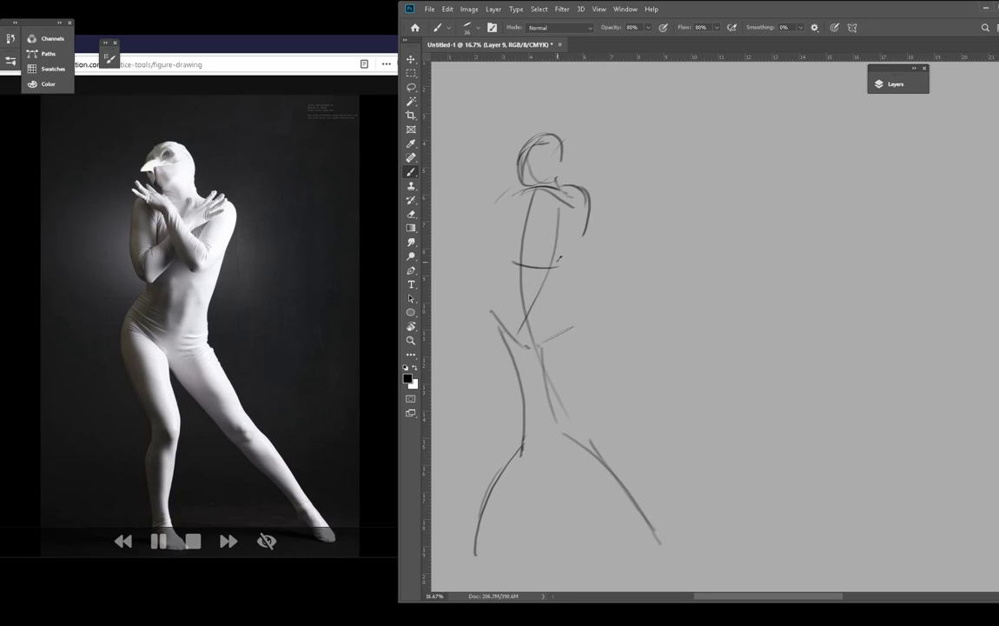
pyautogui.moveTo(572, 198); pyautogui.dragTo(553, 263)
# Step: Draw the masked figure's two crossed arms, with bent elbows and forearms overlapping on the chest
pyautogui.moveTo(510, 260)
pyautogui.mouseDown()
pyautogui.moveTo(516, 196)
pyautogui.moveTo(491, 228)
pyautogui.moveTo(492, 279)
pyautogui.mouseUp()
pyautogui.moveTo(497, 279)
pyautogui.mouseDown()
pyautogui.moveTo(589, 184)
pyautogui.moveTo(582, 177)
pyautogui.mouseUp()
pyautogui.moveTo(582, 192); pyautogui.dragTo(598, 186)
pyautogui.moveTo(560, 224)
pyautogui.mouseDown()
pyautogui.moveTo(587, 207)
pyautogui.moveTo(523, 237)
pyautogui.mouseUp()
pyautogui.moveTo(487, 259); pyautogui.dragTo(555, 228)
pyautogui.moveTo(493, 212); pyautogui.dragTo(488, 252)
pyautogui.moveTo(504, 196)
pyautogui.mouseDown()
pyautogui.moveTo(531, 187)
pyautogui.moveTo(488, 242)
pyautogui.mouseUp()
pyautogui.moveTo(523, 185)
pyautogui.mouseDown()
pyautogui.moveTo(495, 207)
pyautogui.moveTo(546, 198)
pyautogui.moveTo(586, 271)
pyautogui.mouseUp()
pyautogui.moveTo(526, 211); pyautogui.dragTo(593, 281)
pyautogui.moveTo(588, 270); pyautogui.dragTo(590, 202)
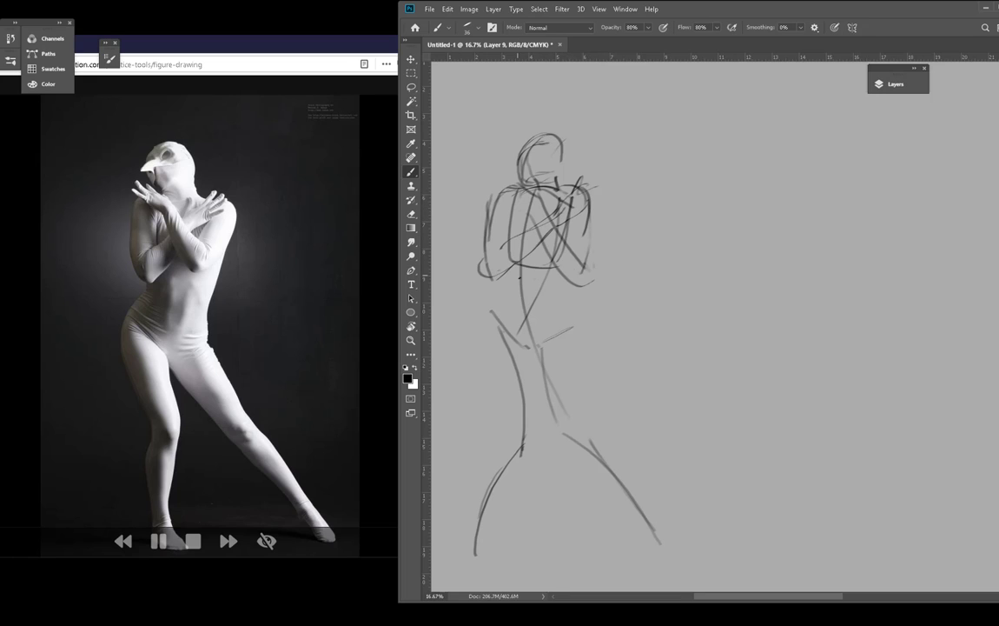
# Step: Outline the masked figure's waist and hips and build up the standing leg with knee, calf and foot
pyautogui.moveTo(511, 267)
pyautogui.mouseDown()
pyautogui.moveTo(491, 314)
pyautogui.moveTo(497, 365)
pyautogui.mouseUp()
pyautogui.moveTo(494, 325)
pyautogui.mouseDown()
pyautogui.moveTo(524, 357)
pyautogui.moveTo(569, 331)
pyautogui.mouseUp()
pyautogui.moveTo(564, 285)
pyautogui.mouseDown()
pyautogui.moveTo(581, 362)
pyautogui.moveTo(539, 464)
pyautogui.mouseUp()
pyautogui.moveTo(513, 455)
pyautogui.mouseDown()
pyautogui.moveTo(536, 455)
pyautogui.moveTo(494, 547)
pyautogui.mouseUp()
pyautogui.moveTo(514, 456); pyautogui.dragTo(473, 572)
pyautogui.moveTo(495, 544); pyautogui.dragTo(529, 571)
pyautogui.moveTo(512, 563)
pyautogui.mouseDown()
pyautogui.moveTo(529, 571)
pyautogui.moveTo(512, 495)
pyautogui.mouseUp()
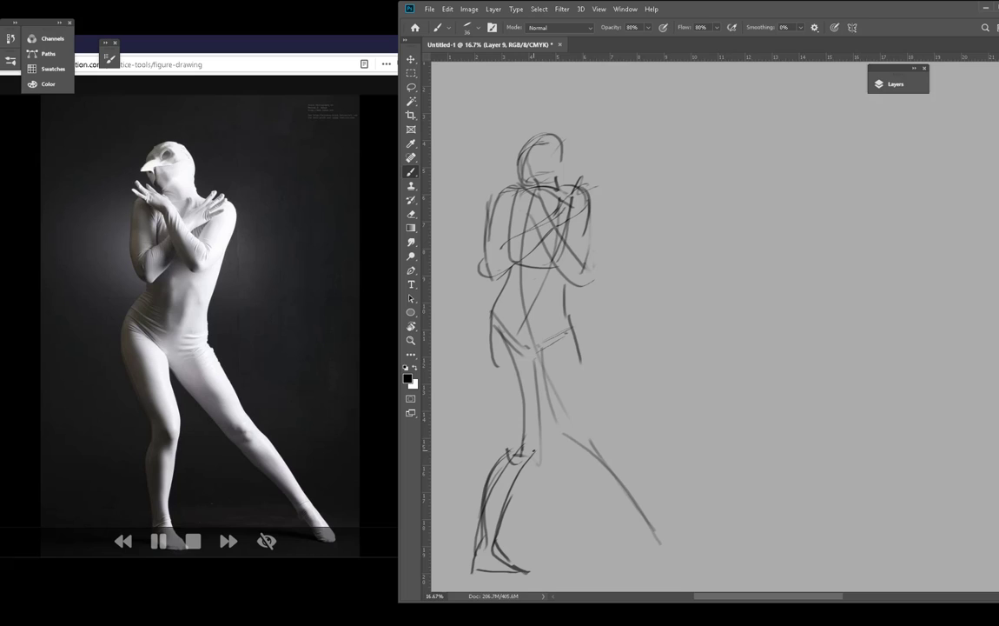
pyautogui.moveTo(511, 457); pyautogui.dragTo(484, 314)
pyautogui.moveTo(485, 314)
pyautogui.mouseDown()
pyautogui.moveTo(511, 326)
pyautogui.moveTo(537, 395)
pyautogui.moveTo(522, 462)
pyautogui.mouseUp()
# Step: Draw the masked figure's extended leg from hip to knee to foot and strengthen both thigh contours
pyautogui.moveTo(537, 411)
pyautogui.mouseDown()
pyautogui.moveTo(539, 363)
pyautogui.moveTo(578, 453)
pyautogui.mouseUp()
pyautogui.moveTo(542, 367); pyautogui.dragTo(607, 469)
pyautogui.moveTo(546, 383); pyautogui.dragTo(605, 453)
pyautogui.moveTo(570, 335); pyautogui.dragTo(603, 423)
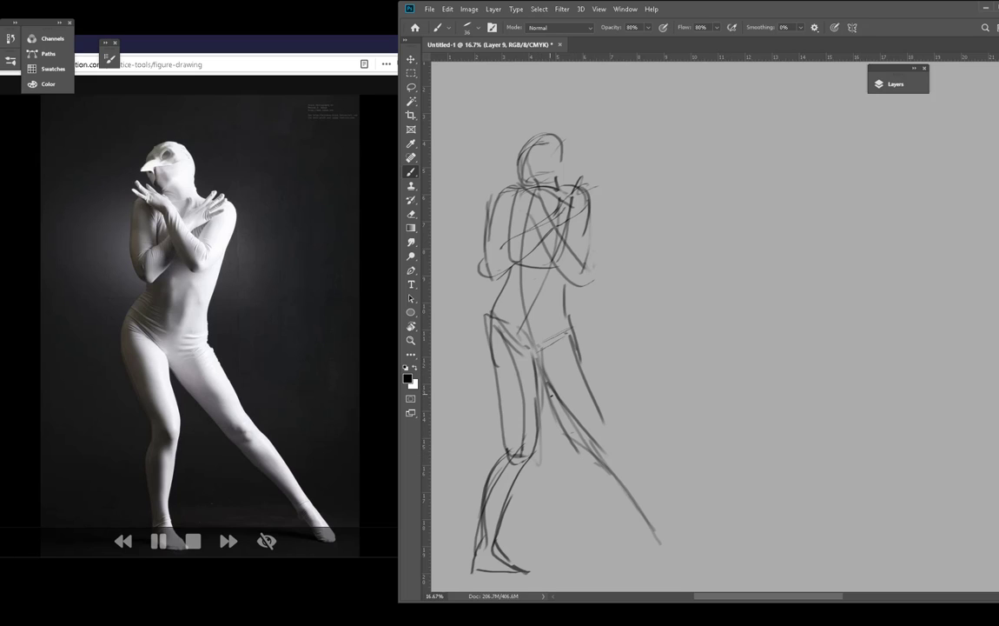
pyautogui.moveTo(495, 315)
pyautogui.mouseDown()
pyautogui.moveTo(476, 396)
pyautogui.moveTo(495, 390)
pyautogui.moveTo(580, 459)
pyautogui.mouseUp()
pyautogui.moveTo(539, 383); pyautogui.dragTo(686, 560)
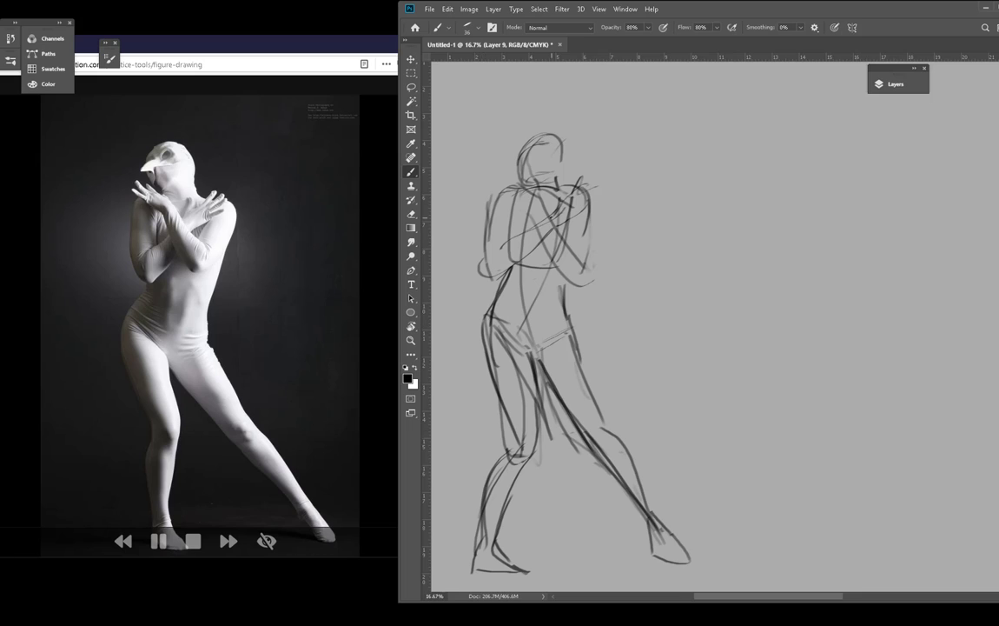
# Step: Darken the crossed forearm, outline the bird mask with its eye and beak, and add the hand on the shoulder
pyautogui.moveTo(530, 191)
pyautogui.mouseDown()
pyautogui.moveTo(511, 173)
pyautogui.moveTo(553, 260)
pyautogui.mouseUp()
pyautogui.moveTo(549, 213); pyautogui.dragTo(582, 258)
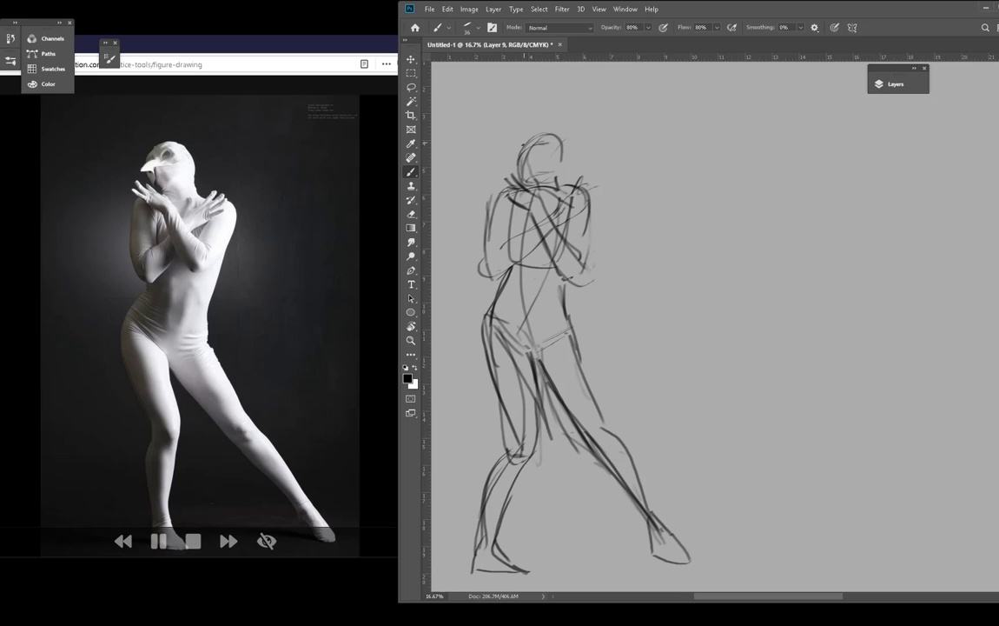
pyautogui.moveTo(523, 151)
pyautogui.mouseDown()
pyautogui.moveTo(560, 136)
pyautogui.moveTo(566, 161)
pyautogui.moveTo(543, 130)
pyautogui.moveTo(514, 180)
pyautogui.mouseUp()
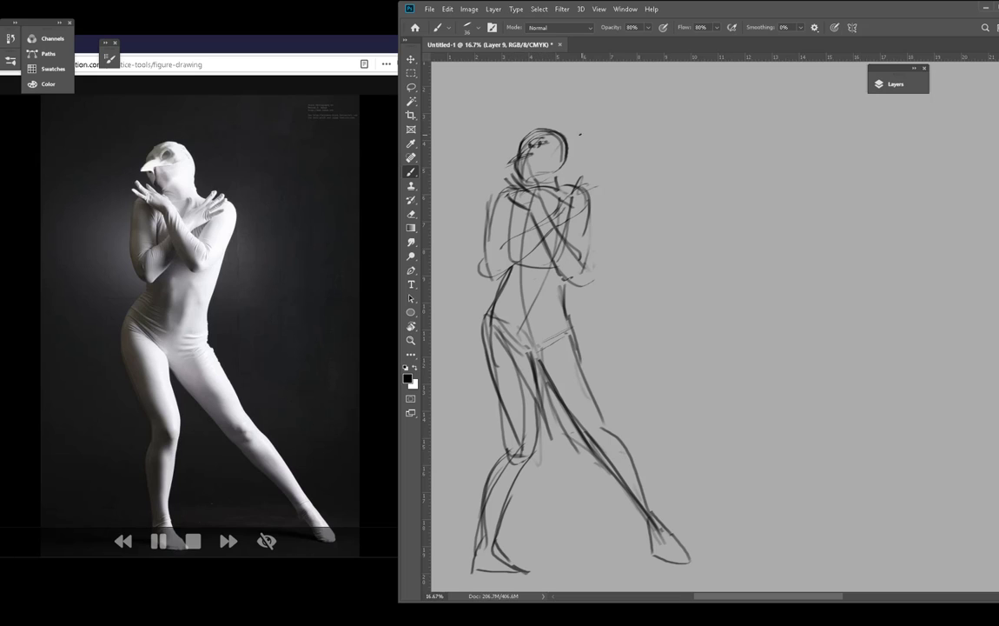
pyautogui.moveTo(565, 166)
pyautogui.mouseDown()
pyautogui.moveTo(557, 190)
pyautogui.moveTo(576, 187)
pyautogui.moveTo(591, 202)
pyautogui.mouseUp()
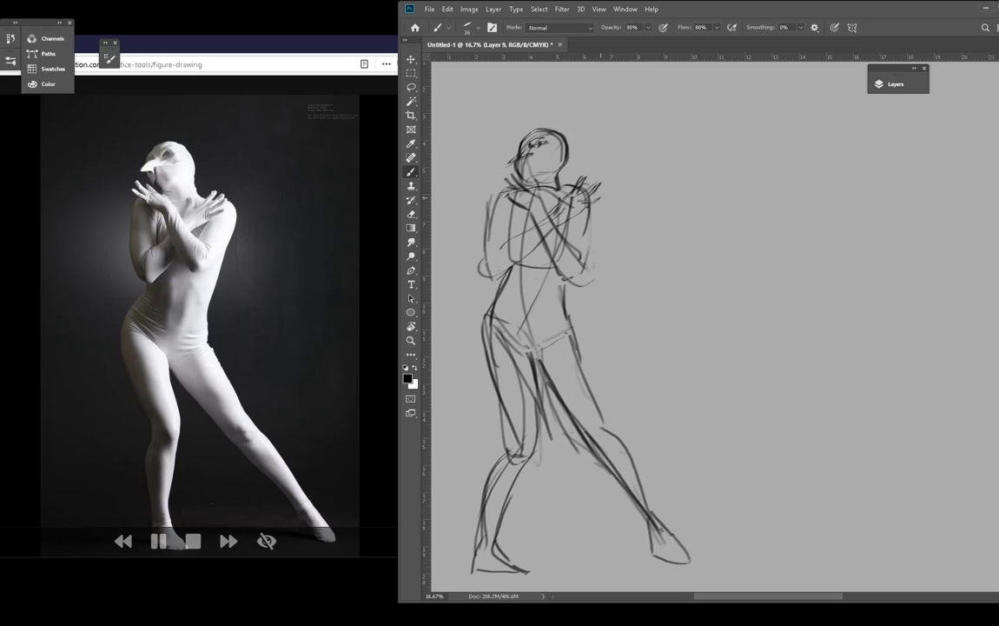
# Step: Strengthen the outer contours of the masked figure's upper arms, forearms and elbows
pyautogui.moveTo(511, 236); pyautogui.dragTo(497, 244)
pyautogui.moveTo(557, 231)
pyautogui.mouseDown()
pyautogui.moveTo(588, 261)
pyautogui.moveTo(585, 278)
pyautogui.mouseUp()
pyautogui.moveTo(602, 198); pyautogui.dragTo(588, 273)
pyautogui.moveTo(575, 189)
pyautogui.mouseDown()
pyautogui.moveTo(584, 277)
pyautogui.moveTo(590, 223)
pyautogui.mouseUp()
pyautogui.moveTo(493, 194); pyautogui.dragTo(485, 246)
# Step: Add the torso's centre line, the lower ribcage curve and the neck lines under the mask
pyautogui.moveTo(545, 223); pyautogui.dragTo(531, 349)
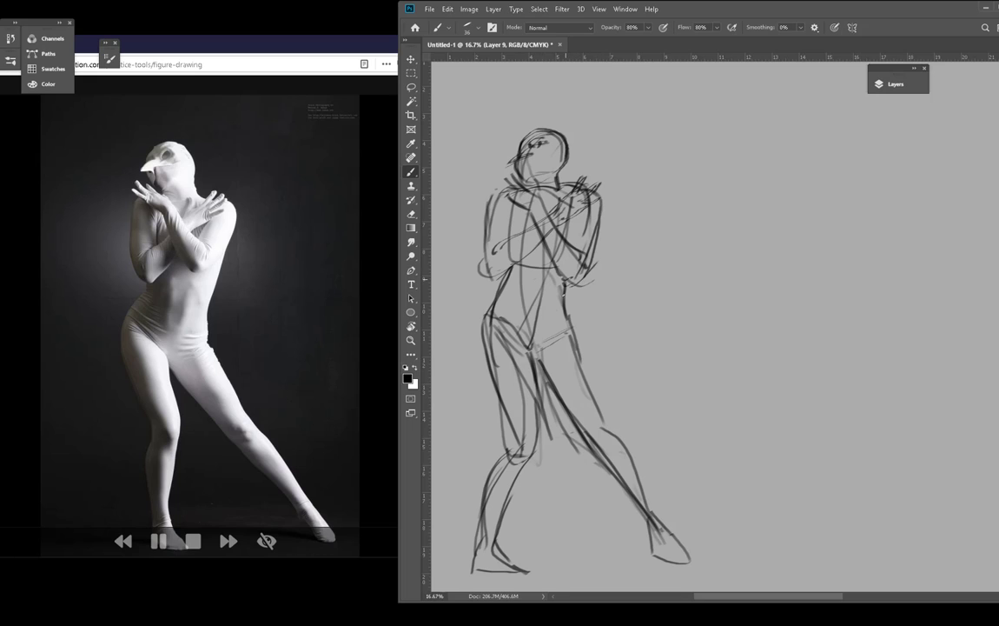
pyautogui.moveTo(510, 275); pyautogui.dragTo(557, 287)
pyautogui.moveTo(509, 221); pyautogui.dragTo(508, 248)
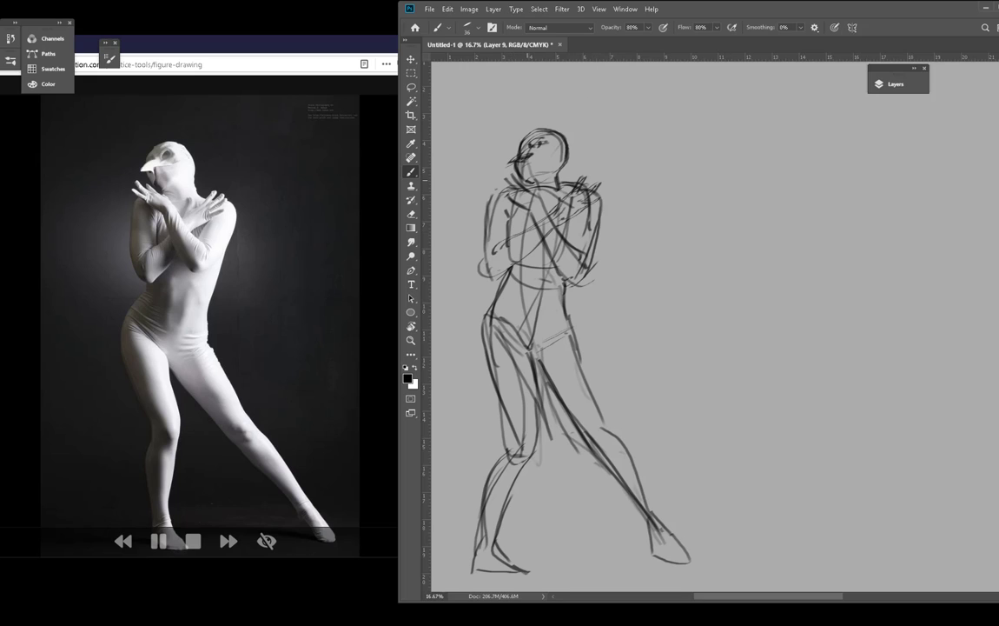
pyautogui.moveTo(530, 173)
pyautogui.mouseDown()
pyautogui.moveTo(559, 168)
pyautogui.moveTo(563, 149)
pyautogui.mouseUp()
pyautogui.moveTo(508, 191)
pyautogui.mouseDown()
pyautogui.moveTo(486, 237)
pyautogui.moveTo(485, 267)
pyautogui.moveTo(540, 224)
pyautogui.mouseUp()
# Step: Darken the masked figure's waist, hip and outer thigh contours with heavier strokes
pyautogui.moveTo(512, 271)
pyautogui.mouseDown()
pyautogui.moveTo(493, 298)
pyautogui.moveTo(519, 320)
pyautogui.moveTo(514, 329)
pyautogui.mouseUp()
pyautogui.moveTo(506, 278)
pyautogui.mouseDown()
pyautogui.moveTo(482, 311)
pyautogui.moveTo(503, 414)
pyautogui.mouseUp()
pyautogui.moveTo(483, 340); pyautogui.dragTo(519, 444)
pyautogui.moveTo(489, 368); pyautogui.dragTo(521, 454)
pyautogui.moveTo(511, 275)
pyautogui.mouseDown()
pyautogui.moveTo(490, 391)
pyautogui.moveTo(497, 406)
pyautogui.mouseUp()
pyautogui.moveTo(565, 292); pyautogui.dragTo(559, 329)
pyautogui.moveTo(563, 296)
pyautogui.mouseDown()
pyautogui.moveTo(557, 332)
pyautogui.moveTo(580, 361)
pyautogui.mouseUp()
pyautogui.moveTo(570, 342); pyautogui.dragTo(601, 412)
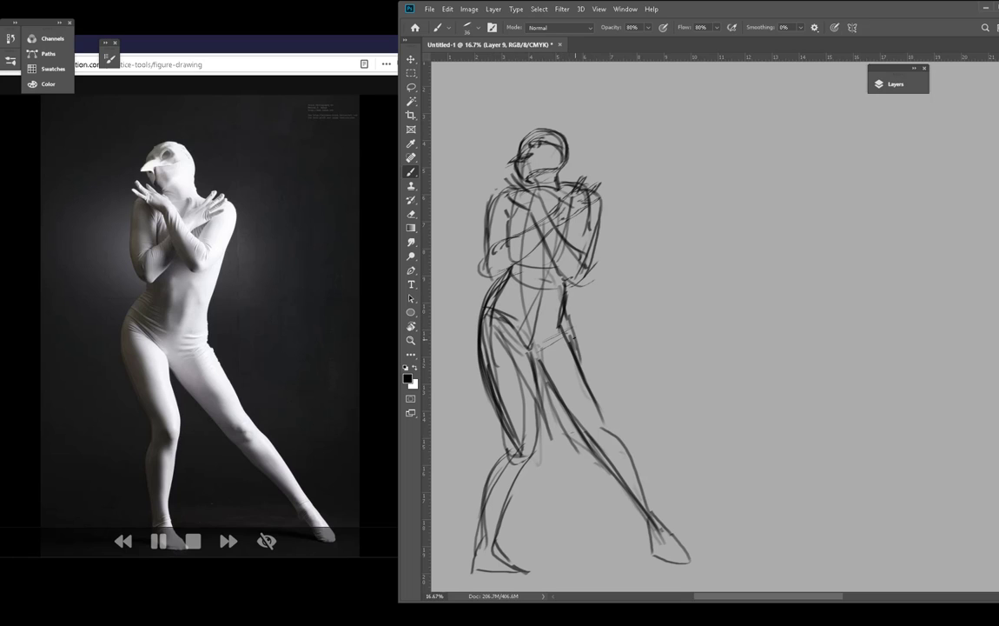
pyautogui.moveTo(558, 325); pyautogui.dragTo(531, 347)
# Step: On empty canvas beside the masked figure, rough in the kicking swordswoman's torso and hip curves, raised leg and standing leg
pyautogui.moveTo(861, 251); pyautogui.dragTo(596, 259)
pyautogui.moveTo(614, 304); pyautogui.dragTo(604, 324)
pyautogui.moveTo(637, 308)
pyautogui.mouseDown()
pyautogui.moveTo(609, 315)
pyautogui.moveTo(613, 414)
pyautogui.mouseUp()
pyautogui.moveTo(611, 411); pyautogui.dragTo(702, 297)
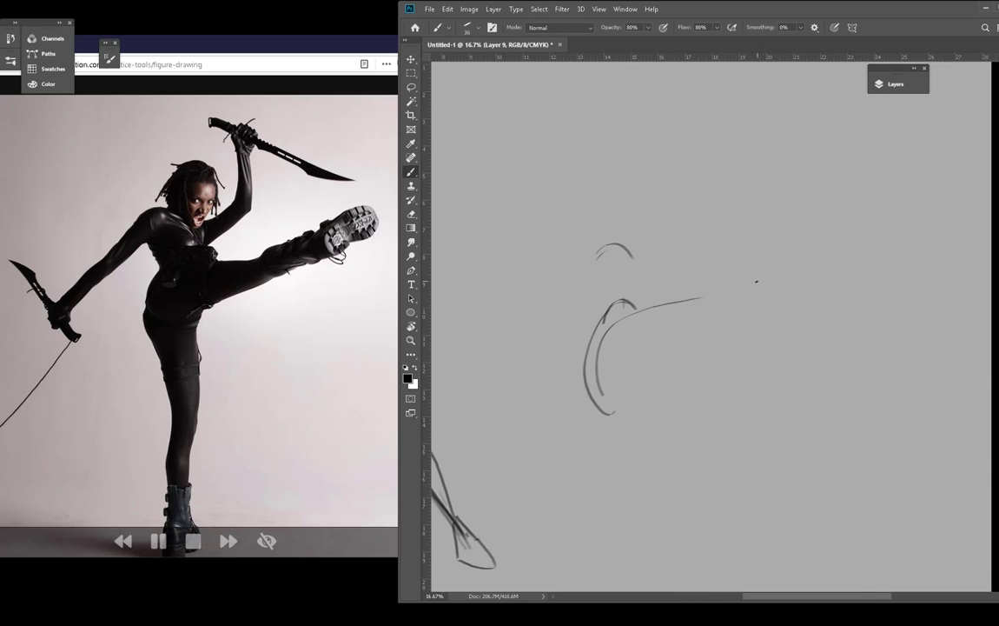
pyautogui.moveTo(625, 316); pyautogui.dragTo(734, 281)
pyautogui.moveTo(823, 249)
pyautogui.mouseDown()
pyautogui.moveTo(628, 341)
pyautogui.moveTo(632, 357)
pyautogui.mouseUp()
pyautogui.moveTo(642, 385)
pyautogui.mouseDown()
pyautogui.moveTo(613, 565)
pyautogui.moveTo(597, 275)
pyautogui.mouseUp()
# Step: Block in the swordswoman's head and neck, her lowered arm with its hand, and the raised forearm and fist
pyautogui.moveTo(600, 168)
pyautogui.mouseDown()
pyautogui.moveTo(591, 229)
pyautogui.moveTo(628, 202)
pyautogui.mouseUp()
pyautogui.moveTo(625, 239)
pyautogui.mouseDown()
pyautogui.moveTo(636, 210)
pyautogui.moveTo(620, 179)
pyautogui.mouseUp()
pyautogui.moveTo(609, 192)
pyautogui.mouseDown()
pyautogui.moveTo(612, 223)
pyautogui.moveTo(571, 238)
pyautogui.mouseUp()
pyautogui.moveTo(584, 224)
pyautogui.mouseDown()
pyautogui.moveTo(550, 270)
pyautogui.moveTo(515, 276)
pyautogui.moveTo(482, 315)
pyautogui.mouseUp()
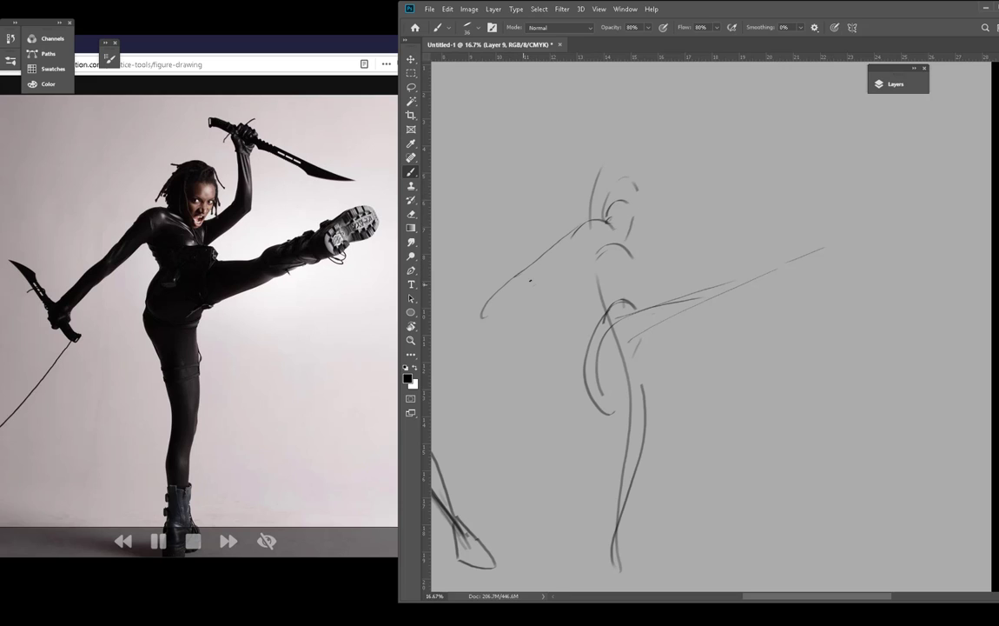
pyautogui.moveTo(534, 279); pyautogui.dragTo(476, 312)
pyautogui.moveTo(477, 314)
pyautogui.mouseDown()
pyautogui.moveTo(591, 224)
pyautogui.moveTo(604, 250)
pyautogui.moveTo(672, 231)
pyautogui.moveTo(692, 215)
pyautogui.moveTo(703, 133)
pyautogui.moveTo(699, 172)
pyautogui.moveTo(697, 150)
pyautogui.moveTo(713, 125)
pyautogui.mouseUp()
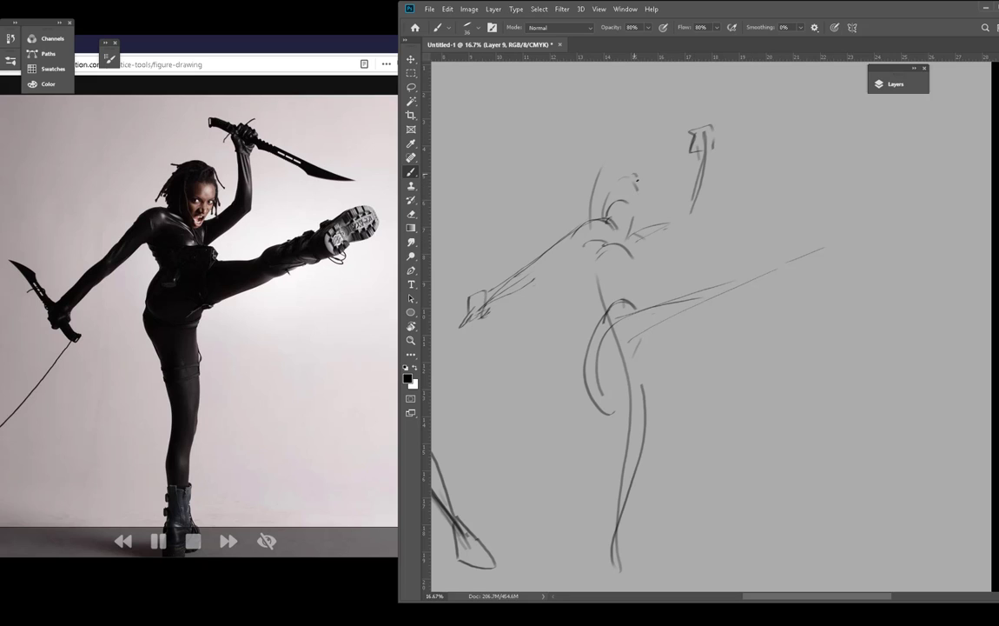
# Step: Define the swordswoman's head with the skull outline, cheek and jaw
pyautogui.moveTo(637, 176)
pyautogui.mouseDown()
pyautogui.moveTo(608, 214)
pyautogui.moveTo(636, 178)
pyautogui.moveTo(632, 205)
pyautogui.mouseUp()
pyautogui.moveTo(636, 168); pyautogui.dragTo(602, 192)
pyautogui.moveTo(627, 168)
pyautogui.mouseDown()
pyautogui.moveTo(644, 193)
pyautogui.moveTo(624, 225)
pyautogui.moveTo(632, 217)
pyautogui.mouseUp()
pyautogui.moveTo(642, 190)
pyautogui.mouseDown()
pyautogui.moveTo(630, 219)
pyautogui.moveTo(609, 164)
pyautogui.moveTo(638, 174)
pyautogui.mouseUp()
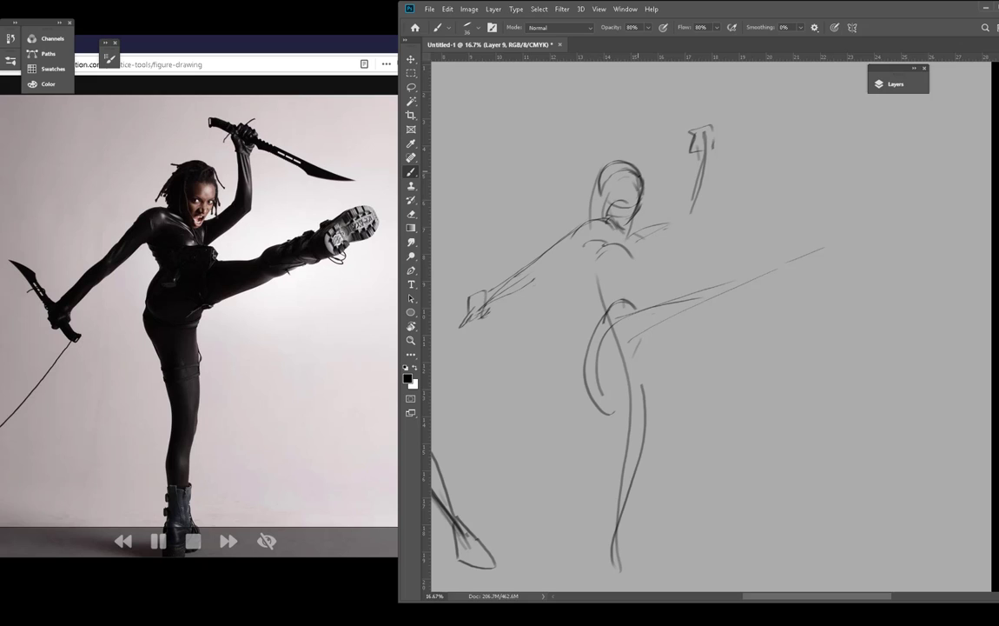
# Step: Draw the swordswoman's chest and waist, the underside of her lowered arm and the hip contour
pyautogui.moveTo(606, 218)
pyautogui.mouseDown()
pyautogui.moveTo(640, 253)
pyautogui.moveTo(616, 267)
pyautogui.moveTo(646, 264)
pyautogui.moveTo(639, 254)
pyautogui.mouseUp()
pyautogui.moveTo(587, 256); pyautogui.dragTo(606, 300)
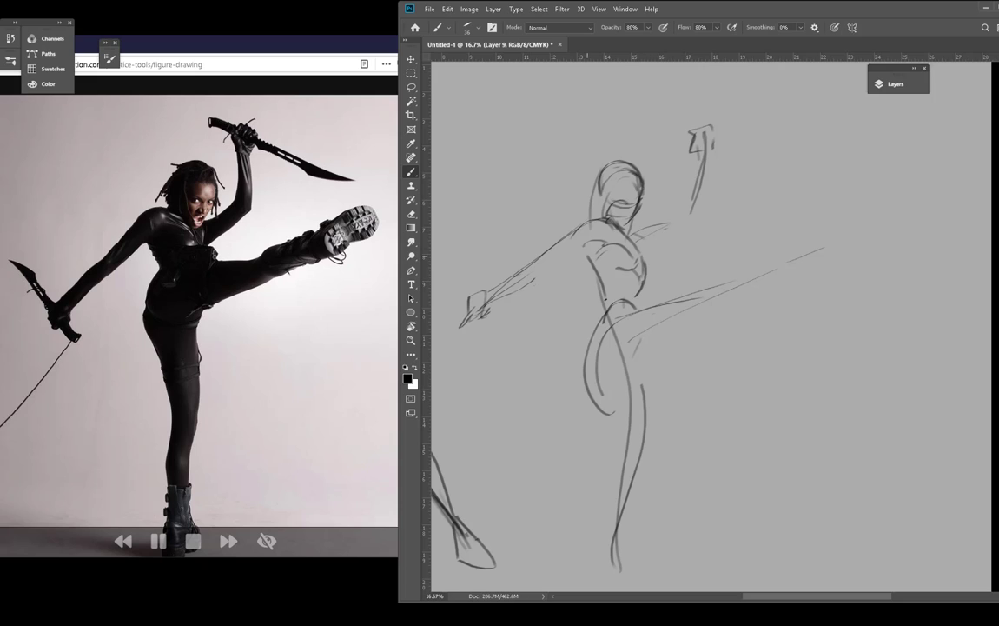
pyautogui.moveTo(526, 266)
pyautogui.mouseDown()
pyautogui.moveTo(547, 252)
pyautogui.moveTo(488, 292)
pyautogui.moveTo(541, 272)
pyautogui.mouseUp()
pyautogui.moveTo(530, 265)
pyautogui.mouseDown()
pyautogui.moveTo(585, 247)
pyautogui.moveTo(608, 303)
pyautogui.moveTo(589, 357)
pyautogui.moveTo(596, 371)
pyautogui.mouseUp()
pyautogui.moveTo(631, 289); pyautogui.dragTo(641, 307)
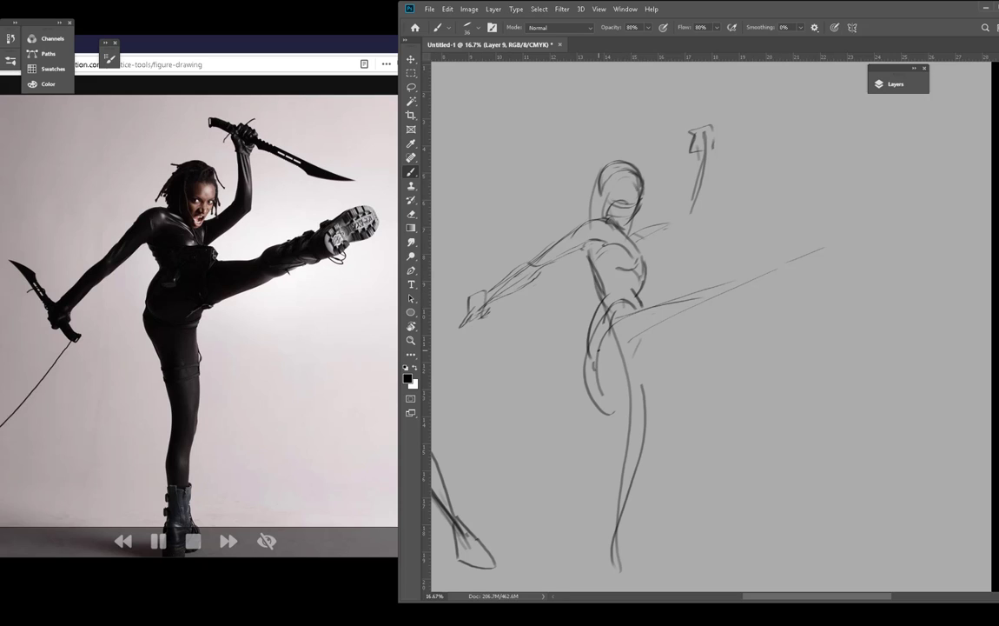
# Step: Build up the raised kicking leg with thigh, knee bands, calf, ankle and boot sole
pyautogui.moveTo(600, 351); pyautogui.dragTo(641, 349)
pyautogui.moveTo(641, 302); pyautogui.dragTo(815, 254)
pyautogui.moveTo(725, 291)
pyautogui.mouseDown()
pyautogui.moveTo(814, 271)
pyautogui.moveTo(766, 305)
pyautogui.mouseUp()
pyautogui.moveTo(743, 308)
pyautogui.mouseDown()
pyautogui.moveTo(650, 351)
pyautogui.moveTo(715, 328)
pyautogui.mouseUp()
pyautogui.moveTo(735, 308)
pyautogui.mouseDown()
pyautogui.moveTo(778, 301)
pyautogui.moveTo(808, 245)
pyautogui.mouseUp()
pyautogui.moveTo(820, 241)
pyautogui.mouseDown()
pyautogui.moveTo(810, 271)
pyautogui.moveTo(878, 214)
pyautogui.mouseUp()
pyautogui.moveTo(884, 217); pyautogui.dragTo(844, 249)
pyautogui.moveTo(845, 231); pyautogui.dragTo(881, 227)
pyautogui.moveTo(725, 291); pyautogui.dragTo(797, 254)
pyautogui.moveTo(749, 268); pyautogui.dragTo(754, 304)
pyautogui.moveTo(741, 272)
pyautogui.mouseDown()
pyautogui.moveTo(747, 308)
pyautogui.moveTo(633, 305)
pyautogui.moveTo(593, 322)
pyautogui.moveTo(584, 345)
pyautogui.mouseUp()
# Step: Reinforce the swordswoman's buttock curve and the underside of her raised thigh
pyautogui.moveTo(637, 390); pyautogui.dragTo(633, 378)
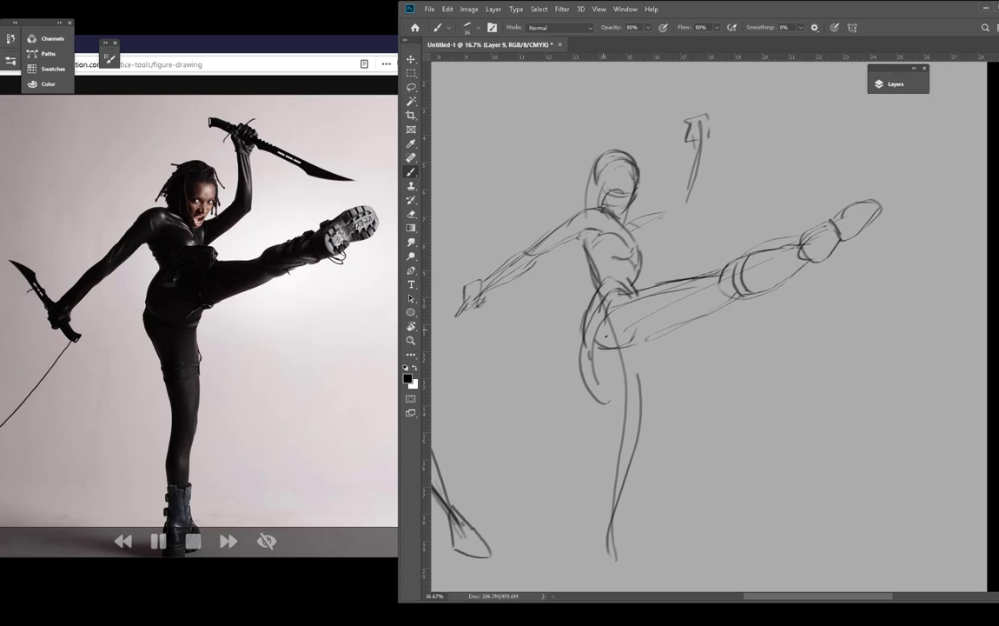
pyautogui.moveTo(587, 354); pyautogui.dragTo(607, 372)
pyautogui.moveTo(580, 344)
pyautogui.mouseDown()
pyautogui.moveTo(601, 365)
pyautogui.moveTo(735, 295)
pyautogui.mouseUp()
pyautogui.moveTo(649, 330); pyautogui.dragTo(717, 303)
# Step: Draw the swordswoman's standing leg with thigh, knee and calf contours, ending in the ankle boot
pyautogui.moveTo(639, 346)
pyautogui.mouseDown()
pyautogui.moveTo(639, 414)
pyautogui.moveTo(609, 557)
pyautogui.mouseUp()
pyautogui.moveTo(608, 458); pyautogui.dragTo(598, 563)
pyautogui.moveTo(593, 576); pyautogui.dragTo(619, 580)
pyautogui.moveTo(614, 534); pyautogui.dragTo(635, 563)
pyautogui.moveTo(639, 567); pyautogui.dragTo(591, 577)
pyautogui.moveTo(592, 530)
pyautogui.mouseDown()
pyautogui.moveTo(618, 533)
pyautogui.moveTo(597, 554)
pyautogui.mouseUp()
pyautogui.moveTo(597, 555)
pyautogui.mouseDown()
pyautogui.moveTo(617, 555)
pyautogui.moveTo(608, 457)
pyautogui.mouseUp()
pyautogui.moveTo(611, 445)
pyautogui.mouseDown()
pyautogui.moveTo(605, 383)
pyautogui.moveTo(608, 402)
pyautogui.mouseUp()
pyautogui.moveTo(603, 373); pyautogui.dragTo(610, 424)
pyautogui.moveTo(601, 293)
pyautogui.mouseDown()
pyautogui.moveTo(591, 351)
pyautogui.moveTo(606, 365)
pyautogui.moveTo(615, 484)
pyautogui.mouseUp()
pyautogui.moveTo(627, 444)
pyautogui.mouseDown()
pyautogui.moveTo(623, 454)
pyautogui.moveTo(633, 357)
pyautogui.mouseUp()
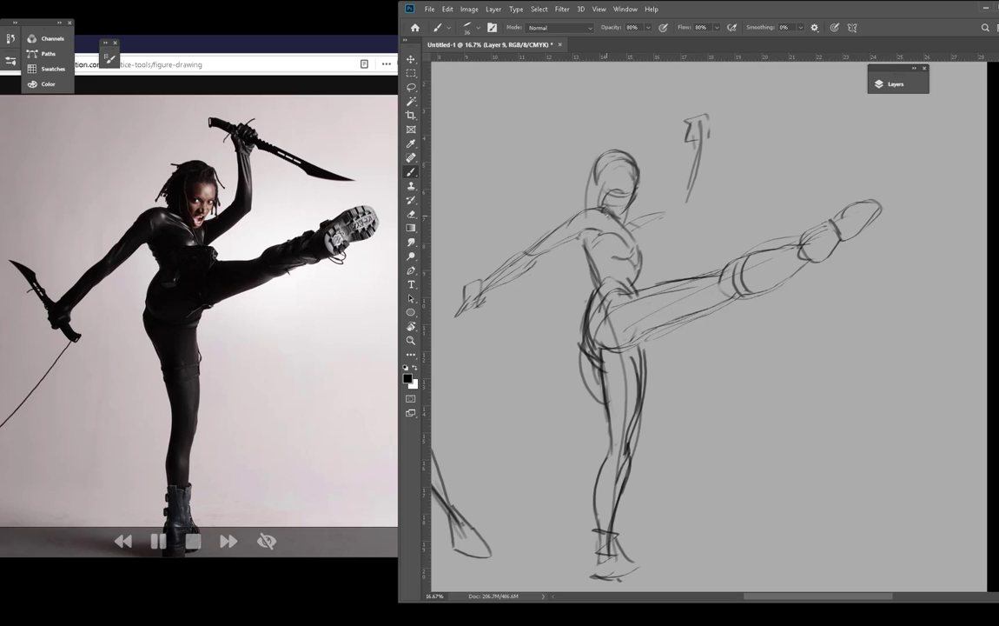
# Step: Strengthen the swordswoman's shoulder line and add the belt and strap bands around the hip and upper thigh
pyautogui.moveTo(598, 208); pyautogui.dragTo(534, 247)
pyautogui.moveTo(613, 276)
pyautogui.mouseDown()
pyautogui.moveTo(602, 275)
pyautogui.moveTo(644, 327)
pyautogui.mouseUp()
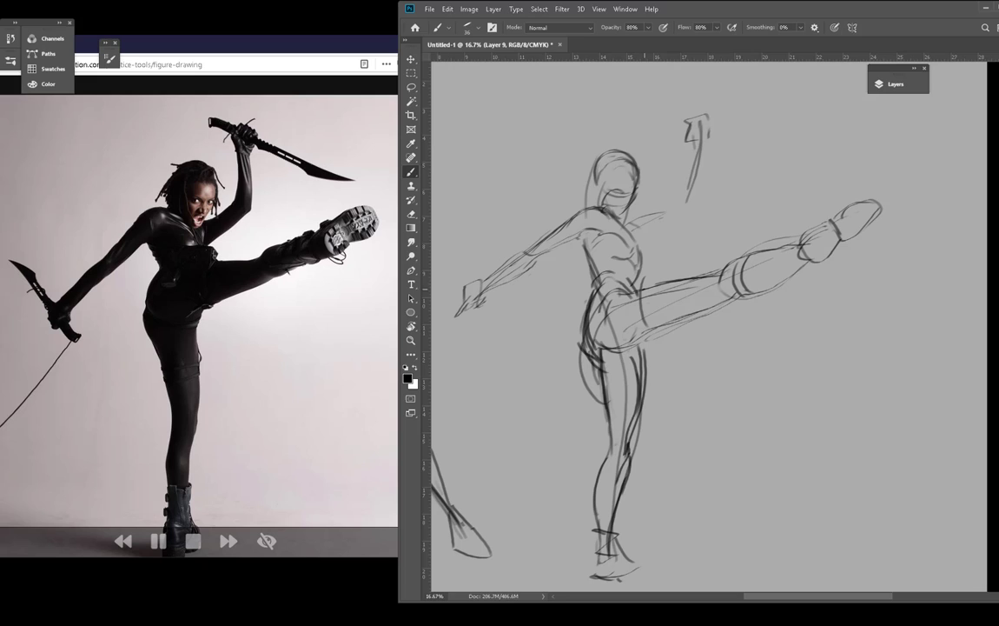
pyautogui.moveTo(641, 287); pyautogui.dragTo(650, 335)
pyautogui.moveTo(641, 291)
pyautogui.mouseDown()
pyautogui.moveTo(656, 282)
pyautogui.moveTo(658, 324)
pyautogui.mouseUp()
pyautogui.moveTo(643, 269)
pyautogui.mouseDown()
pyautogui.moveTo(633, 297)
pyautogui.moveTo(649, 297)
pyautogui.mouseUp()
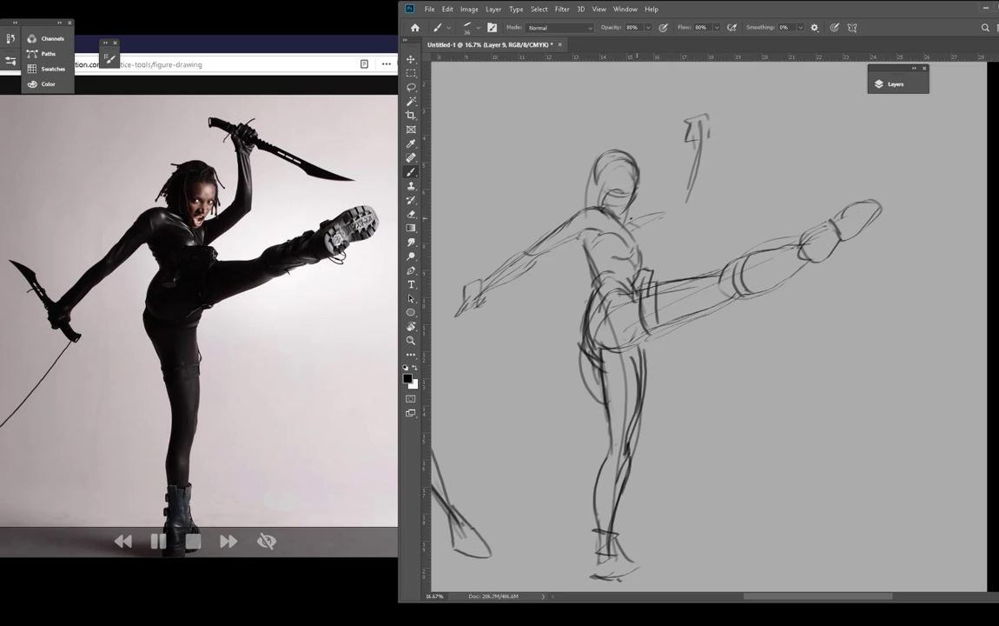
# Step: Complete the raised arm and draw the curved swords held in the raised and lowered hands
pyautogui.moveTo(629, 218)
pyautogui.mouseDown()
pyautogui.moveTo(687, 201)
pyautogui.moveTo(697, 211)
pyautogui.mouseUp()
pyautogui.moveTo(694, 150)
pyautogui.mouseDown()
pyautogui.moveTo(681, 199)
pyautogui.moveTo(695, 212)
pyautogui.mouseUp()
pyautogui.moveTo(687, 130); pyautogui.dragTo(852, 162)
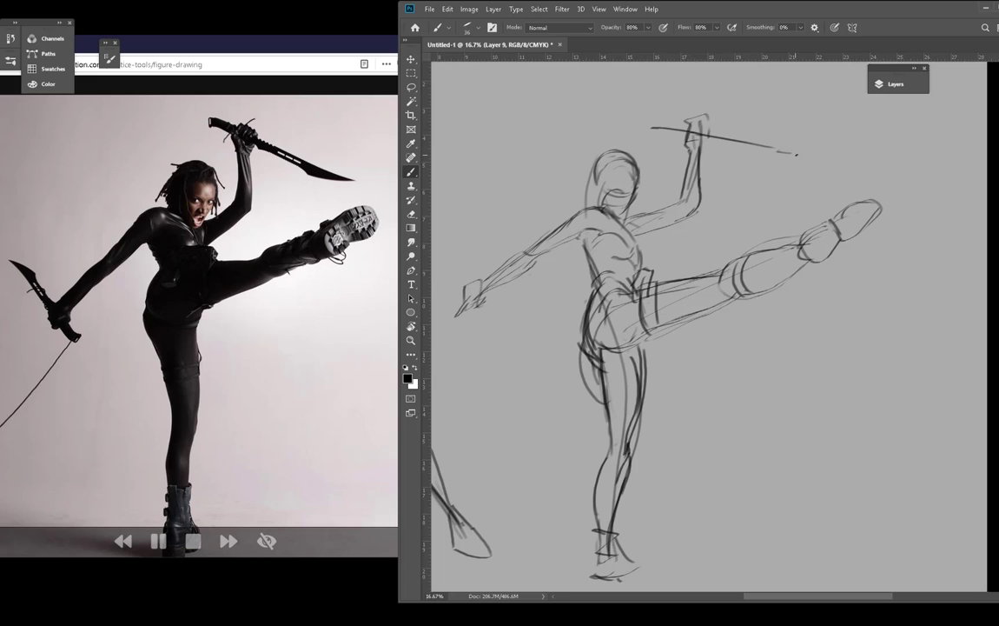
pyautogui.moveTo(704, 133); pyautogui.dragTo(637, 128)
pyautogui.moveTo(433, 234); pyautogui.dragTo(518, 350)
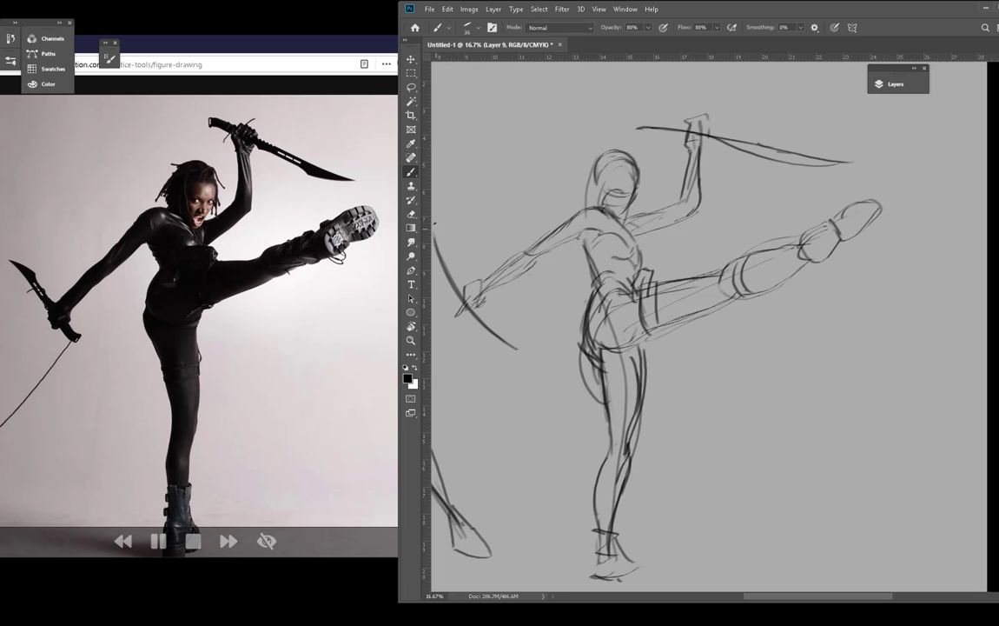
# Step: Darken the swordswoman's shoulder and collar line and touch up the head outline
pyautogui.moveTo(568, 220); pyautogui.dragTo(614, 215)
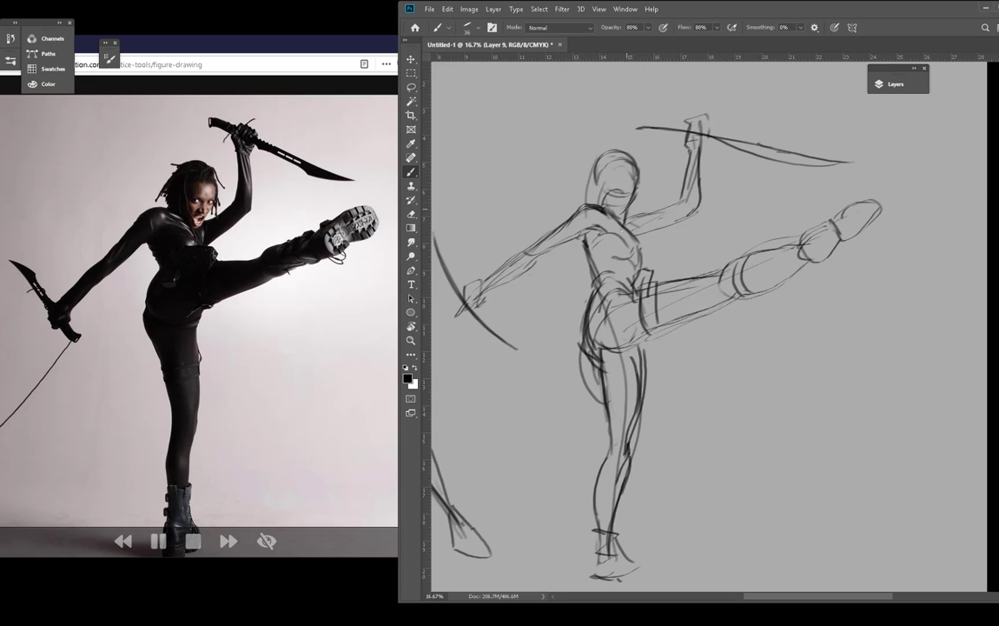
pyautogui.moveTo(635, 191); pyautogui.dragTo(606, 192)
pyautogui.moveTo(595, 163); pyautogui.dragTo(594, 204)
# Step: Hide Layer 9 and add a new empty layer for the next reference
pyautogui.click(896, 84)
pyautogui.click(747, 147)
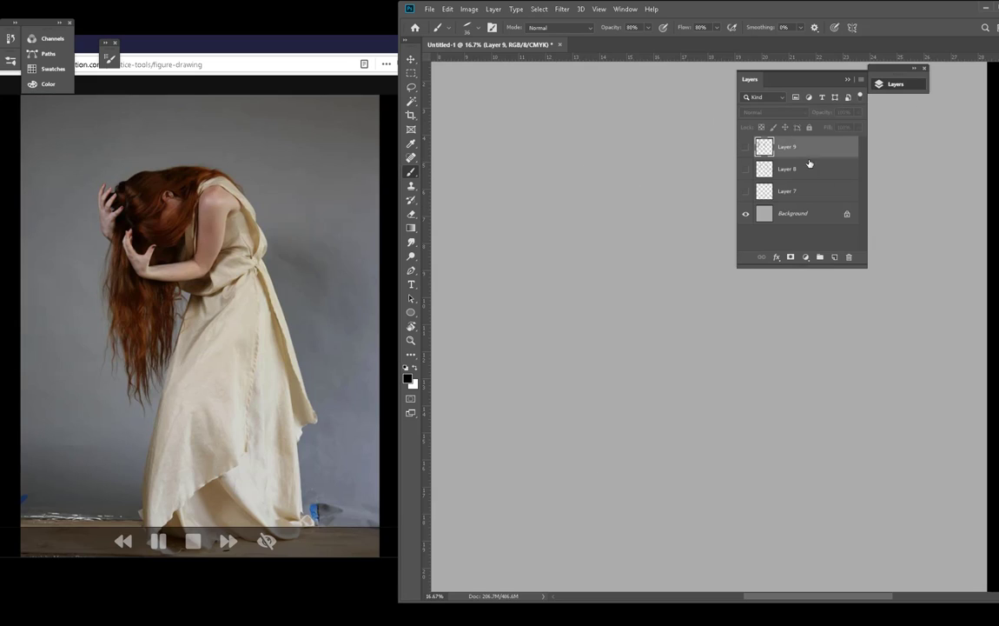
pyautogui.click(835, 258)
pyautogui.click(897, 85)
# Step: Rough in the bent-over woman's arched back, the oval of her upper body and the first leg lines
pyautogui.moveTo(504, 215); pyautogui.dragTo(582, 261)
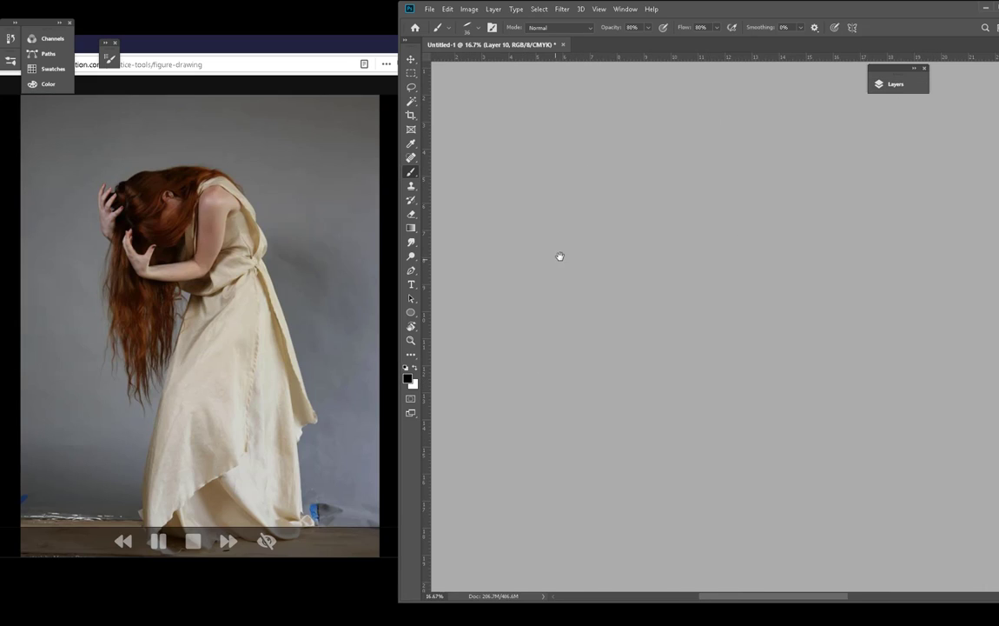
pyautogui.moveTo(514, 195)
pyautogui.mouseDown()
pyautogui.moveTo(622, 235)
pyautogui.moveTo(589, 318)
pyautogui.moveTo(570, 208)
pyautogui.mouseUp()
pyautogui.moveTo(613, 246); pyautogui.dragTo(623, 265)
pyautogui.moveTo(593, 332); pyautogui.dragTo(549, 391)
pyautogui.moveTo(551, 401); pyautogui.dragTo(544, 426)
pyautogui.moveTo(547, 461); pyautogui.dragTo(581, 508)
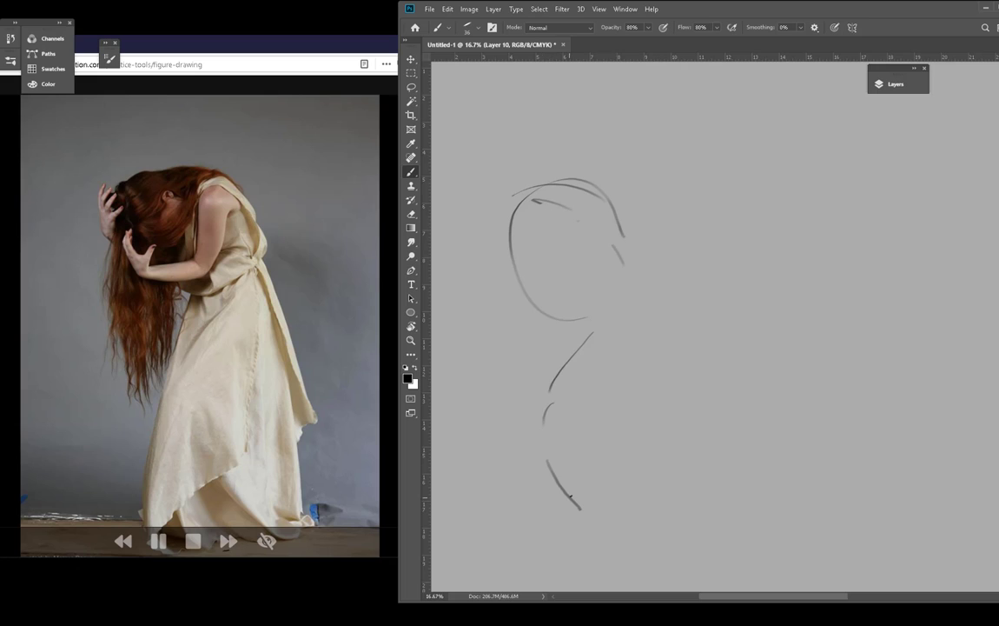
# Step: Block in the long dress as a triangular skirt with front edge, back edge and hem, plus lower leg lines
pyautogui.moveTo(588, 303); pyautogui.dragTo(674, 497)
pyautogui.moveTo(508, 476); pyautogui.dragTo(669, 492)
pyautogui.moveTo(547, 473); pyautogui.dragTo(577, 509)
pyautogui.moveTo(590, 299); pyautogui.dragTo(508, 435)
pyautogui.moveTo(530, 430); pyautogui.dragTo(577, 424)
pyautogui.moveTo(518, 408)
pyautogui.mouseDown()
pyautogui.moveTo(521, 499)
pyautogui.moveTo(587, 521)
pyautogui.mouseUp()
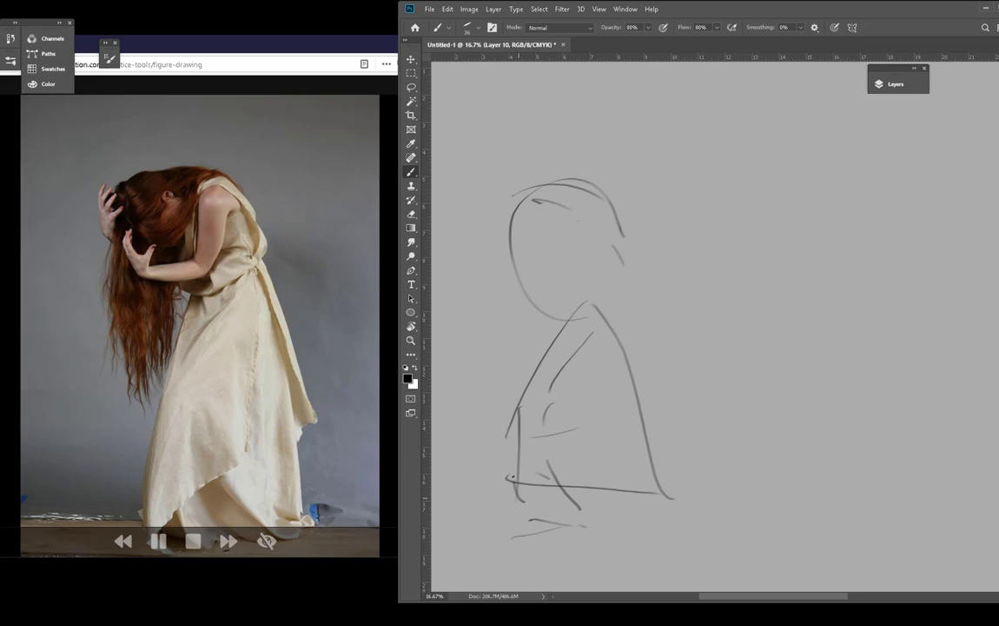
# Step: Sketch the bent-over woman's upper arm, horizontal forearm, clawed hand and shoulder curve inside the upper-body oval
pyautogui.moveTo(535, 349); pyautogui.dragTo(520, 375)
pyautogui.moveTo(514, 460); pyautogui.dragTo(515, 483)
pyautogui.moveTo(564, 302); pyautogui.dragTo(601, 300)
pyautogui.moveTo(533, 201)
pyautogui.mouseDown()
pyautogui.moveTo(620, 303)
pyautogui.moveTo(556, 266)
pyautogui.moveTo(591, 275)
pyautogui.mouseUp()
pyautogui.moveTo(586, 278); pyautogui.dragTo(508, 275)
pyautogui.moveTo(505, 235)
pyautogui.mouseDown()
pyautogui.moveTo(530, 276)
pyautogui.moveTo(595, 277)
pyautogui.mouseUp()
pyautogui.moveTo(591, 204); pyautogui.dragTo(600, 265)
pyautogui.moveTo(569, 182); pyautogui.dragTo(592, 205)
pyautogui.moveTo(564, 211)
pyautogui.mouseDown()
pyautogui.moveTo(590, 176)
pyautogui.moveTo(614, 201)
pyautogui.mouseUp()
pyautogui.moveTo(601, 208); pyautogui.dragTo(613, 215)
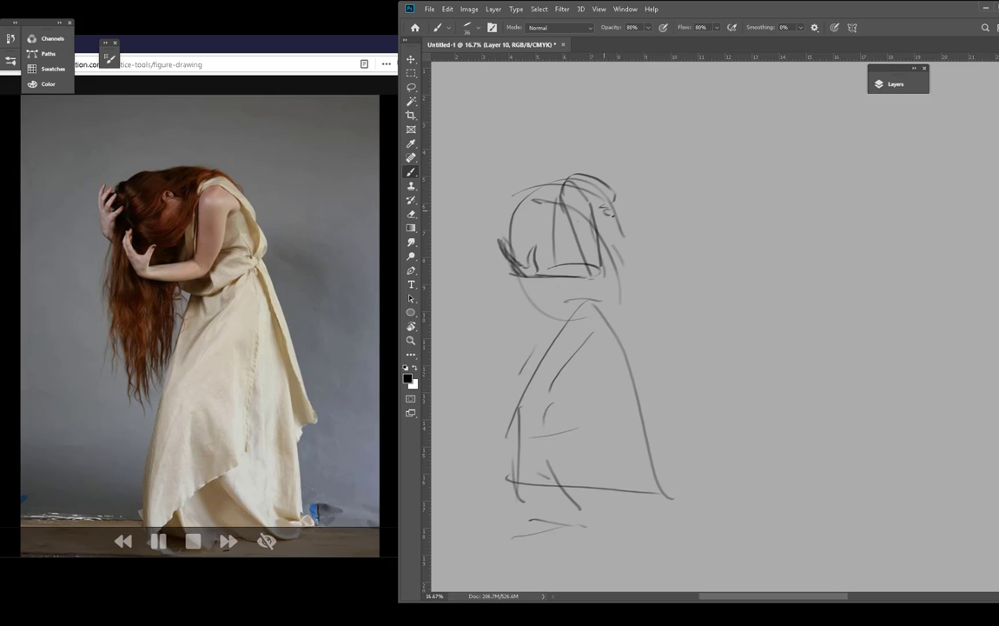
# Step: Add the round head, the outer curve of the arched back, the waist line and fold marks on the bodice
pyautogui.moveTo(579, 172); pyautogui.dragTo(621, 213)
pyautogui.moveTo(492, 174)
pyautogui.mouseDown()
pyautogui.moveTo(511, 211)
pyautogui.moveTo(550, 198)
pyautogui.moveTo(545, 168)
pyautogui.mouseUp()
pyautogui.moveTo(509, 218); pyautogui.dragTo(535, 225)
pyautogui.moveTo(546, 168)
pyautogui.mouseDown()
pyautogui.moveTo(594, 179)
pyautogui.moveTo(637, 302)
pyautogui.mouseUp()
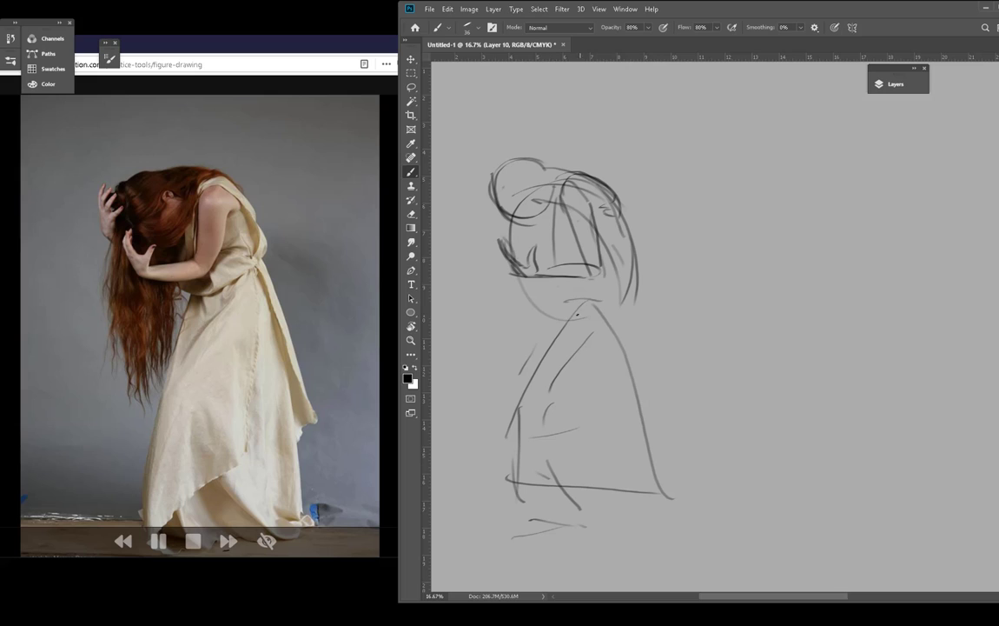
pyautogui.moveTo(577, 295); pyautogui.dragTo(628, 291)
pyautogui.moveTo(545, 215); pyautogui.dragTo(569, 249)
pyautogui.moveTo(617, 242); pyautogui.dragTo(622, 263)
pyautogui.moveTo(599, 209); pyautogui.dragTo(615, 233)
pyautogui.moveTo(584, 179); pyautogui.dragTo(610, 207)
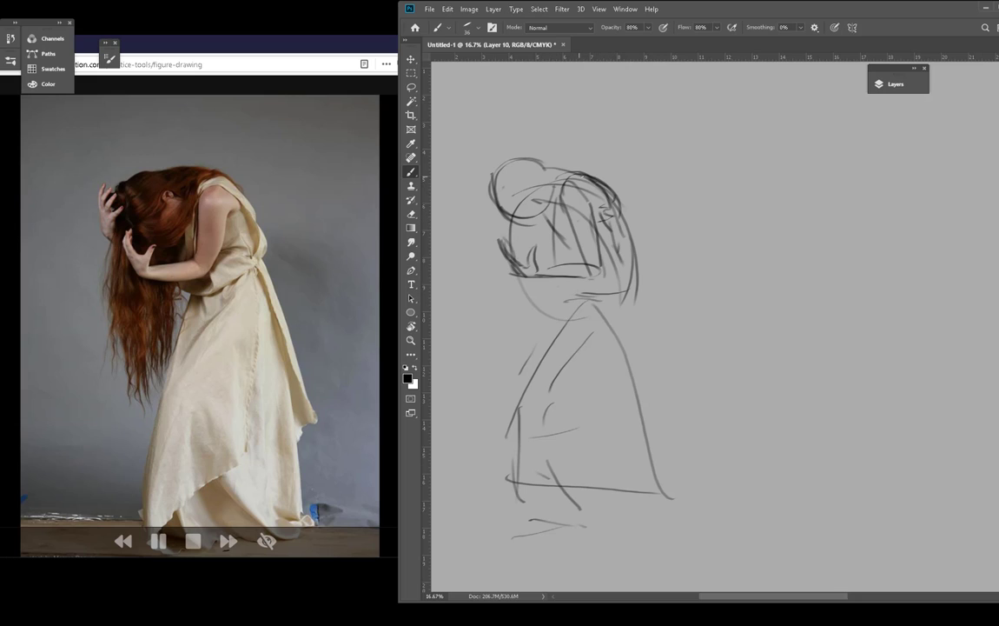
# Step: Sketch the two hands clutching the head and the first strands of hair hanging below them
pyautogui.moveTo(564, 182)
pyautogui.mouseDown()
pyautogui.moveTo(608, 192)
pyautogui.moveTo(586, 256)
pyautogui.moveTo(525, 271)
pyautogui.moveTo(536, 268)
pyautogui.moveTo(515, 261)
pyautogui.mouseUp()
pyautogui.moveTo(505, 232); pyautogui.dragTo(526, 256)
pyautogui.moveTo(511, 251)
pyautogui.mouseDown()
pyautogui.moveTo(488, 228)
pyautogui.moveTo(479, 174)
pyautogui.moveTo(487, 182)
pyautogui.moveTo(492, 163)
pyautogui.mouseUp()
pyautogui.click(506, 176)
pyautogui.moveTo(485, 192)
pyautogui.mouseDown()
pyautogui.moveTo(503, 168)
pyautogui.moveTo(492, 200)
pyautogui.moveTo(486, 191)
pyautogui.mouseUp()
pyautogui.moveTo(480, 194); pyautogui.dragTo(482, 218)
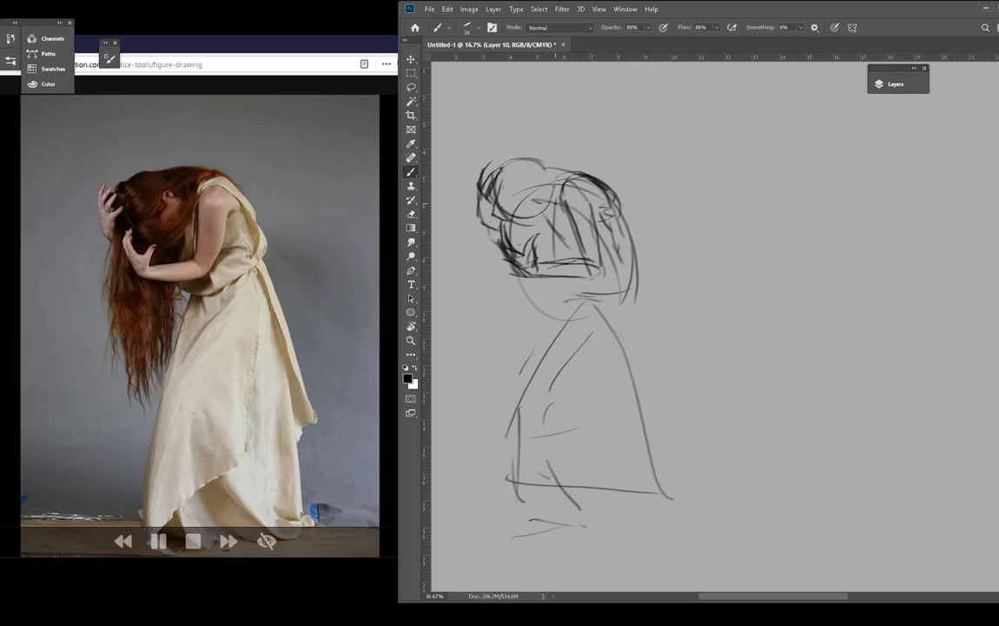
pyautogui.click(543, 156)
pyautogui.moveTo(491, 217)
pyautogui.mouseDown()
pyautogui.moveTo(497, 335)
pyautogui.moveTo(526, 372)
pyautogui.mouseUp()
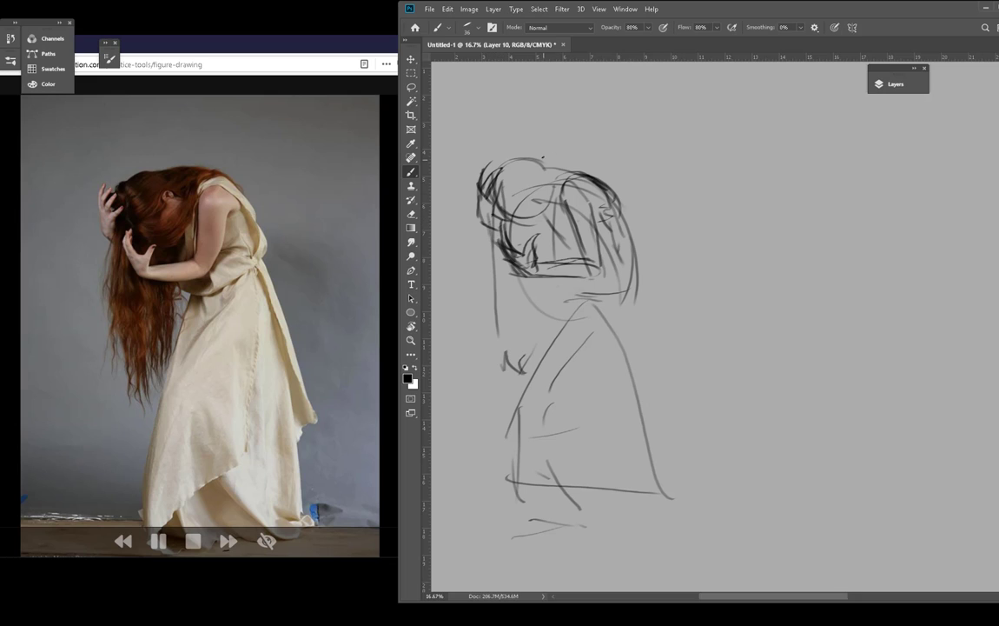
# Step: Reinforce the top of the hair and the arched back contour, and add the ear, waistline and inner hair curves
pyautogui.moveTo(502, 161); pyautogui.dragTo(591, 159)
pyautogui.moveTo(503, 161)
pyautogui.mouseDown()
pyautogui.moveTo(576, 159)
pyautogui.moveTo(611, 178)
pyautogui.mouseUp()
pyautogui.moveTo(536, 178)
pyautogui.mouseDown()
pyautogui.moveTo(540, 186)
pyautogui.moveTo(599, 166)
pyautogui.moveTo(638, 225)
pyautogui.mouseUp()
pyautogui.moveTo(618, 193)
pyautogui.mouseDown()
pyautogui.moveTo(632, 267)
pyautogui.moveTo(623, 294)
pyautogui.mouseUp()
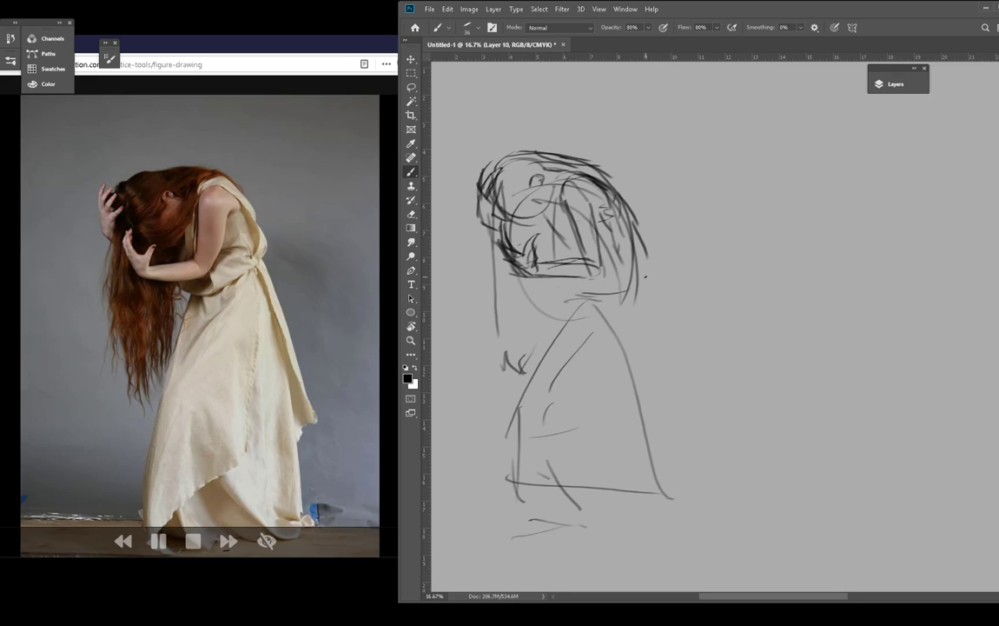
pyautogui.moveTo(554, 279); pyautogui.dragTo(567, 297)
pyautogui.moveTo(564, 201); pyautogui.dragTo(574, 239)
pyautogui.moveTo(497, 184)
pyautogui.mouseDown()
pyautogui.moveTo(550, 192)
pyautogui.moveTo(536, 255)
pyautogui.moveTo(521, 243)
pyautogui.mouseUp()
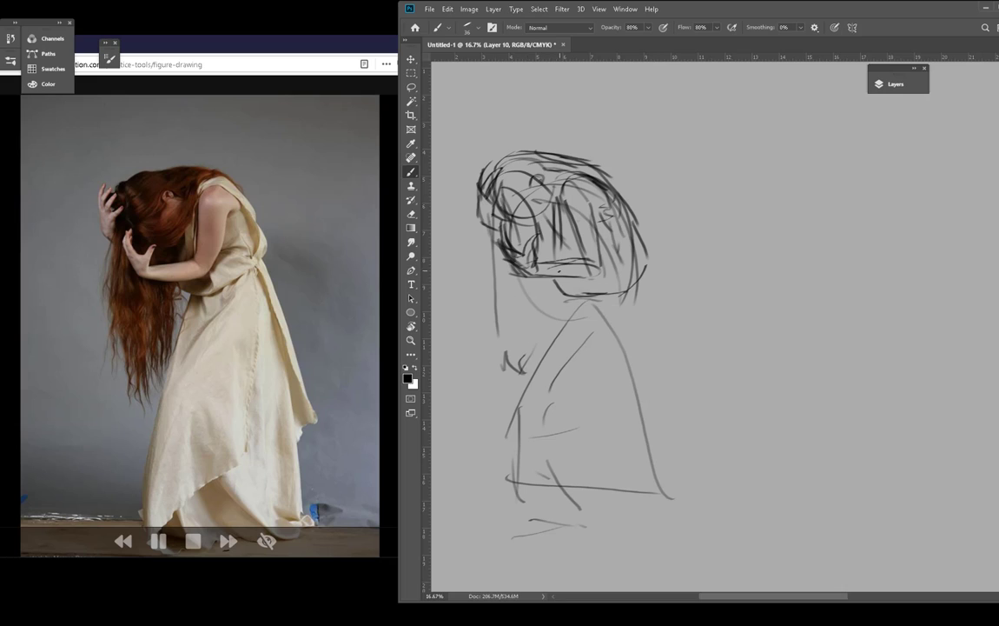
# Step: Draw the long hair falling in front of the dress with jagged ends and a few inner strands
pyautogui.moveTo(560, 291); pyautogui.dragTo(544, 334)
pyautogui.moveTo(546, 318); pyautogui.dragTo(540, 379)
pyautogui.moveTo(493, 211); pyautogui.dragTo(504, 339)
pyautogui.moveTo(502, 319); pyautogui.dragTo(527, 383)
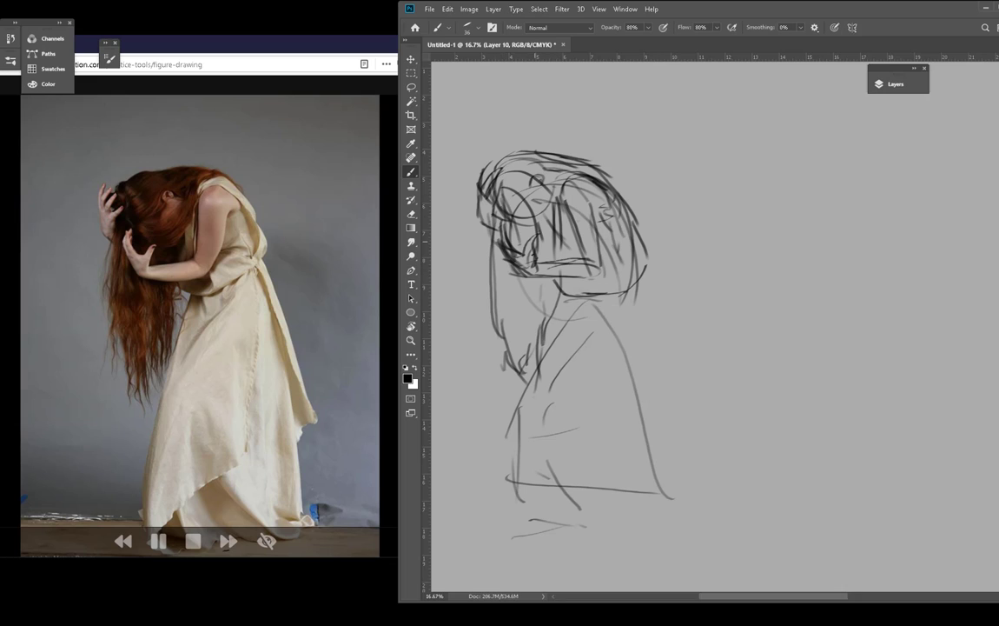
pyautogui.moveTo(517, 294); pyautogui.dragTo(522, 360)
# Step: Darken the bent-over woman's shoulder, upper arm, elbow and forearm lines
pyautogui.moveTo(582, 184); pyautogui.dragTo(563, 201)
pyautogui.moveTo(584, 183)
pyautogui.mouseDown()
pyautogui.moveTo(566, 208)
pyautogui.moveTo(583, 250)
pyautogui.moveTo(577, 242)
pyautogui.mouseUp()
pyautogui.moveTo(566, 191)
pyautogui.mouseDown()
pyautogui.moveTo(591, 181)
pyautogui.moveTo(609, 205)
pyautogui.moveTo(596, 217)
pyautogui.mouseUp()
pyautogui.moveTo(607, 206)
pyautogui.mouseDown()
pyautogui.moveTo(564, 192)
pyautogui.moveTo(587, 261)
pyautogui.mouseUp()
pyautogui.moveTo(586, 257)
pyautogui.mouseDown()
pyautogui.moveTo(534, 264)
pyautogui.moveTo(610, 272)
pyautogui.mouseUp()
pyautogui.moveTo(568, 208)
pyautogui.mouseDown()
pyautogui.moveTo(590, 260)
pyautogui.moveTo(602, 255)
pyautogui.mouseUp()
# Step: Redraw the dress's back edge from back to hem and add the long centre fold and diagonal overskirt edge
pyautogui.moveTo(603, 193)
pyautogui.mouseDown()
pyautogui.moveTo(641, 249)
pyautogui.moveTo(627, 291)
pyautogui.moveTo(666, 450)
pyautogui.mouseUp()
pyautogui.moveTo(631, 292); pyautogui.dragTo(615, 401)
pyautogui.moveTo(609, 431)
pyautogui.mouseDown()
pyautogui.moveTo(606, 481)
pyautogui.moveTo(600, 465)
pyautogui.mouseUp()
pyautogui.moveTo(577, 407); pyautogui.dragTo(573, 430)
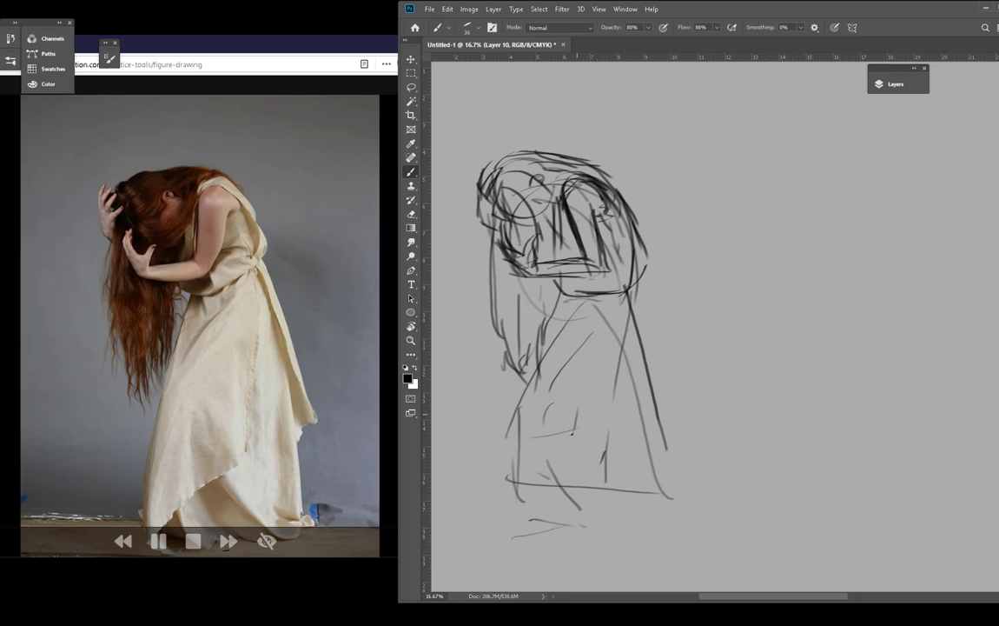
pyautogui.moveTo(556, 338); pyautogui.dragTo(521, 397)
pyautogui.moveTo(515, 496)
pyautogui.mouseDown()
pyautogui.moveTo(522, 412)
pyautogui.moveTo(510, 531)
pyautogui.moveTo(603, 444)
pyautogui.moveTo(604, 344)
pyautogui.mouseUp()
pyautogui.moveTo(607, 333); pyautogui.dragTo(626, 292)
# Step: Complete the dress with a darker front edge, curved inner hem, wavy trailing corner and ground-level hem line
pyautogui.moveTo(556, 310); pyautogui.dragTo(534, 374)
pyautogui.moveTo(579, 461); pyautogui.dragTo(657, 520)
pyautogui.moveTo(667, 445); pyautogui.dragTo(711, 530)
pyautogui.moveTo(484, 531); pyautogui.dragTo(656, 537)
pyautogui.moveTo(543, 295); pyautogui.dragTo(515, 473)
pyautogui.moveTo(494, 214); pyautogui.dragTo(500, 334)
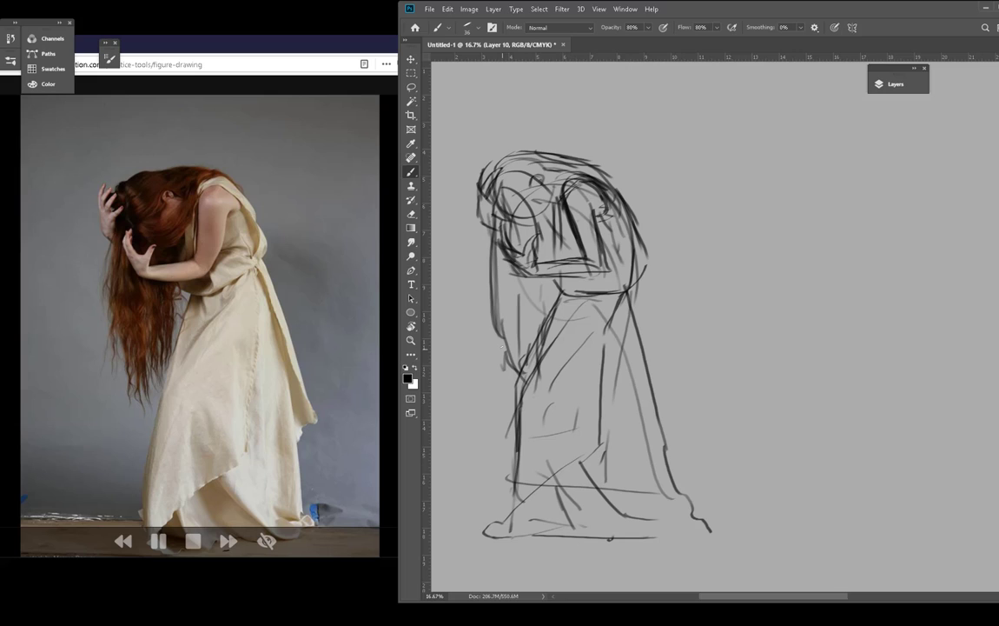
# Step: Add dark strokes around the ear and the hair falling over the bent-over woman's face
pyautogui.moveTo(507, 184); pyautogui.dragTo(545, 169)
pyautogui.moveTo(511, 174)
pyautogui.mouseDown()
pyautogui.moveTo(539, 164)
pyautogui.moveTo(555, 179)
pyautogui.mouseUp()
pyautogui.moveTo(532, 185); pyautogui.dragTo(552, 234)
pyautogui.moveTo(531, 186)
pyautogui.mouseDown()
pyautogui.moveTo(549, 217)
pyautogui.moveTo(534, 217)
pyautogui.mouseUp()
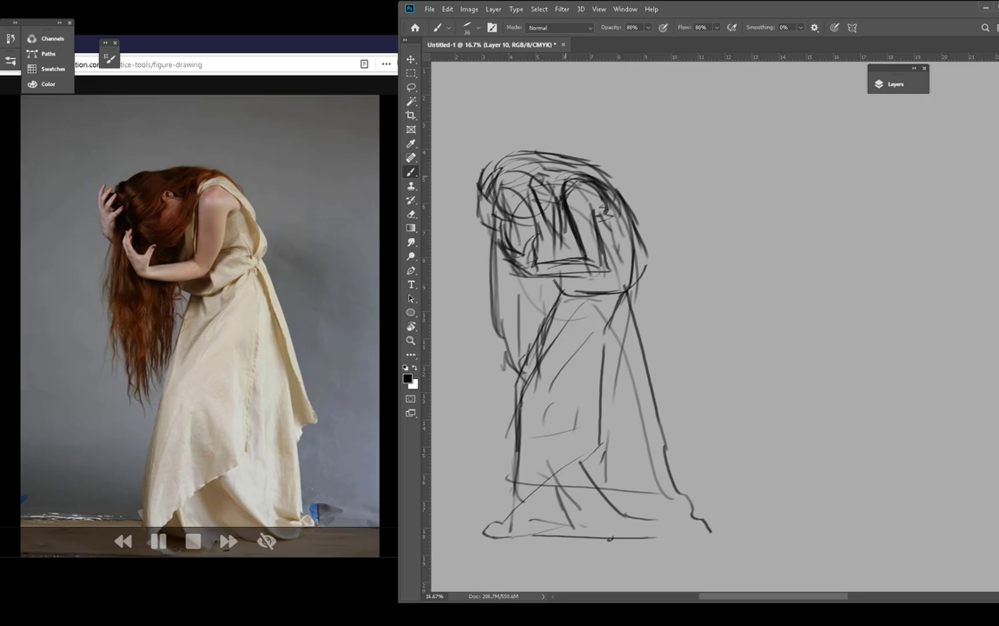
# Step: Rough in the standing man's torso oval, spine, pelvis and supporting leg on blank canvas beside the dress figure
pyautogui.press('e')
pyautogui.hscroll(5, 691, 268)
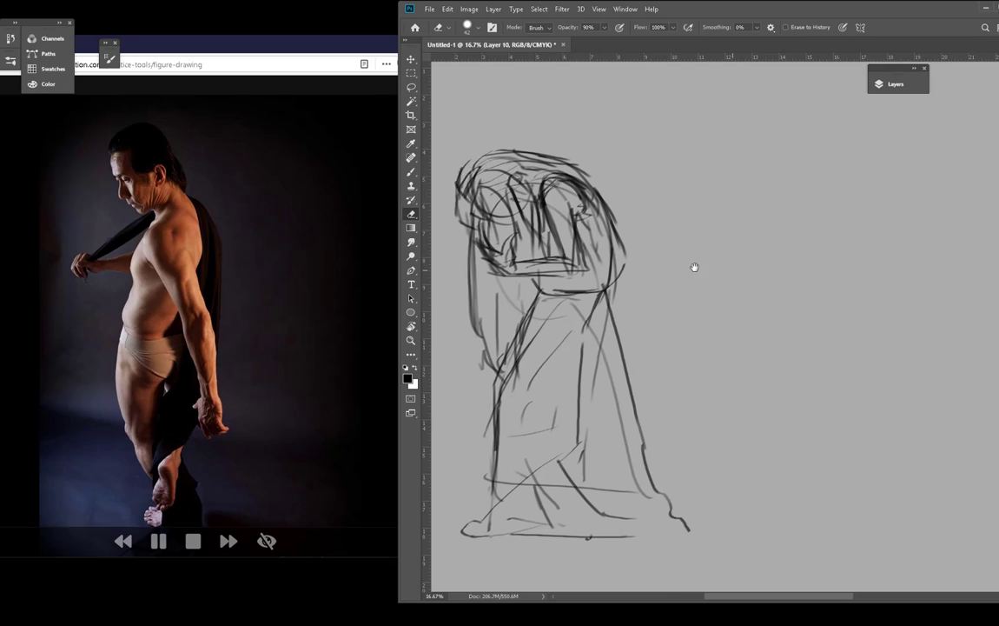
pyautogui.press('b')
pyautogui.moveTo(586, 181); pyautogui.dragTo(578, 247)
pyautogui.moveTo(577, 198)
pyautogui.mouseDown()
pyautogui.moveTo(606, 205)
pyautogui.moveTo(547, 304)
pyautogui.moveTo(547, 363)
pyautogui.moveTo(583, 487)
pyautogui.mouseUp()
pyautogui.moveTo(570, 474)
pyautogui.mouseDown()
pyautogui.moveTo(546, 343)
pyautogui.moveTo(557, 302)
pyautogui.mouseUp()
pyautogui.moveTo(555, 307)
pyautogui.mouseDown()
pyautogui.moveTo(591, 314)
pyautogui.moveTo(557, 386)
pyautogui.moveTo(597, 206)
pyautogui.moveTo(608, 213)
pyautogui.mouseUp()
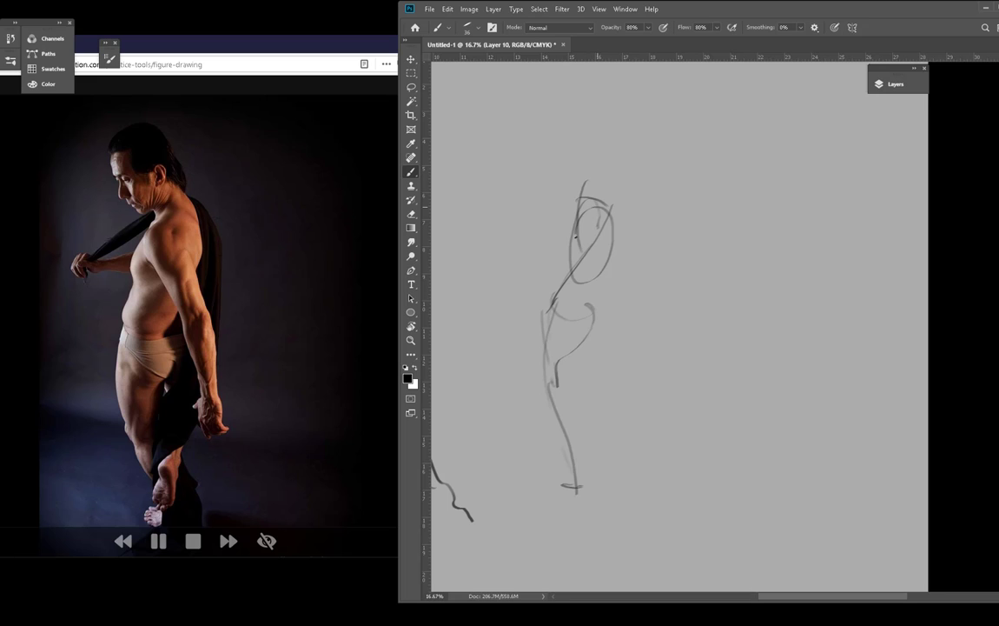
# Step: Draw the standing man's tilted head with hairline, then the neck, chest front and back contours
pyautogui.moveTo(554, 153)
pyautogui.mouseDown()
pyautogui.moveTo(584, 191)
pyautogui.moveTo(543, 198)
pyautogui.moveTo(569, 158)
pyautogui.moveTo(584, 178)
pyautogui.mouseUp()
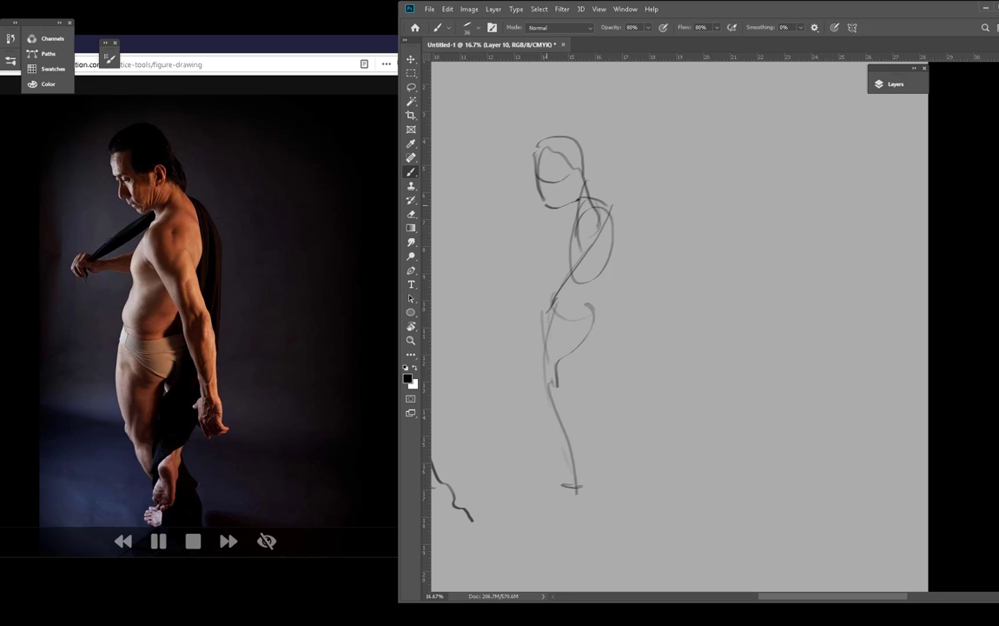
pyautogui.moveTo(544, 206); pyautogui.dragTo(565, 203)
pyautogui.moveTo(566, 205); pyautogui.dragTo(580, 223)
pyautogui.moveTo(577, 224)
pyautogui.mouseDown()
pyautogui.moveTo(566, 258)
pyautogui.moveTo(592, 305)
pyautogui.mouseUp()
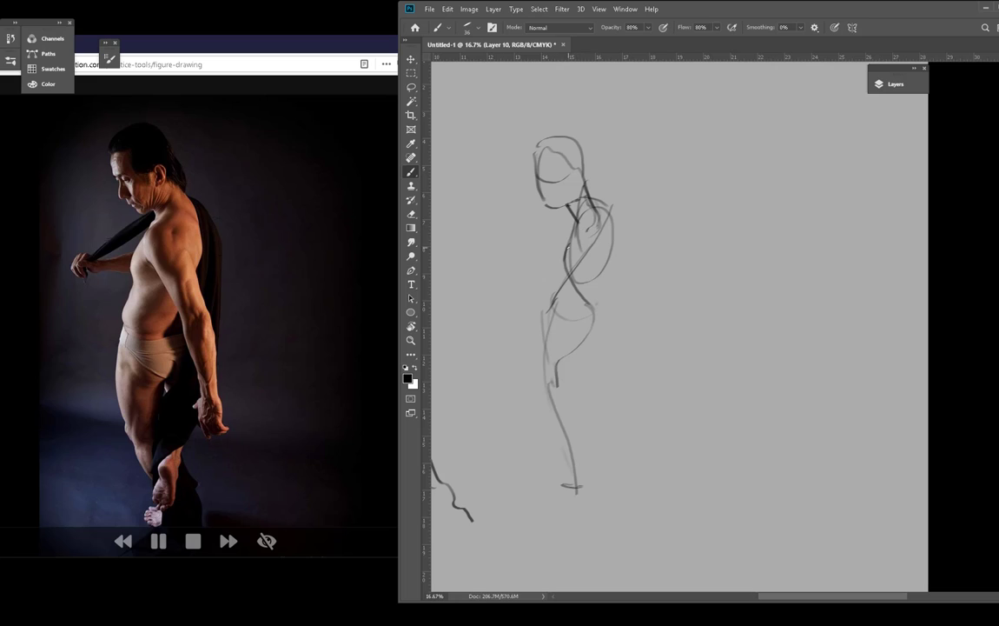
pyautogui.moveTo(570, 268)
pyautogui.mouseDown()
pyautogui.moveTo(603, 284)
pyautogui.moveTo(586, 230)
pyautogui.moveTo(603, 221)
pyautogui.moveTo(605, 281)
pyautogui.mouseUp()
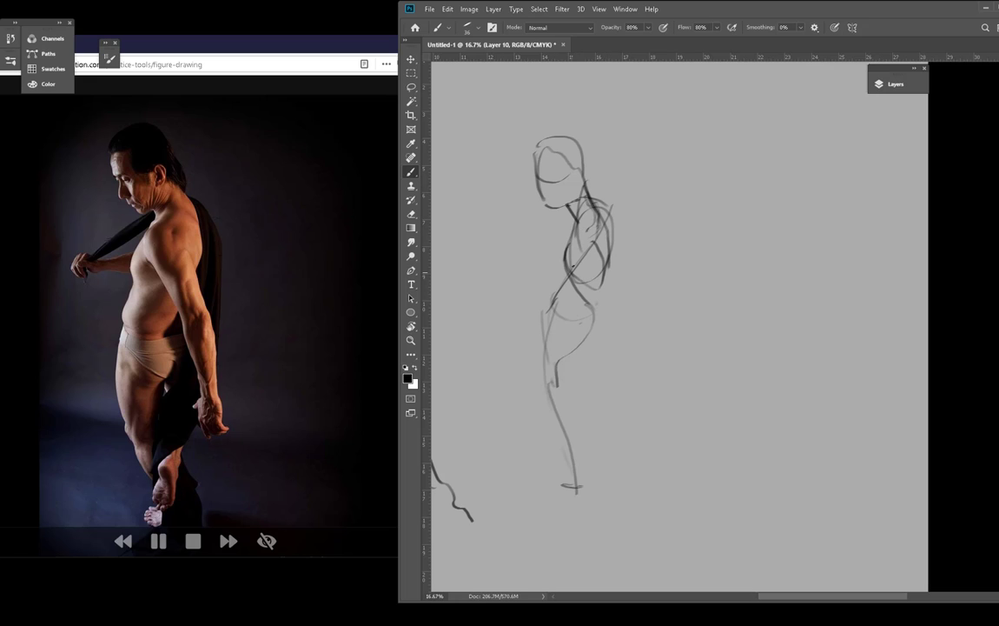
# Step: Contour the standing man's abdomen, briefs, buttock, leg front and back, and foot
pyautogui.moveTo(579, 217)
pyautogui.mouseDown()
pyautogui.moveTo(538, 345)
pyautogui.moveTo(574, 502)
pyautogui.mouseUp()
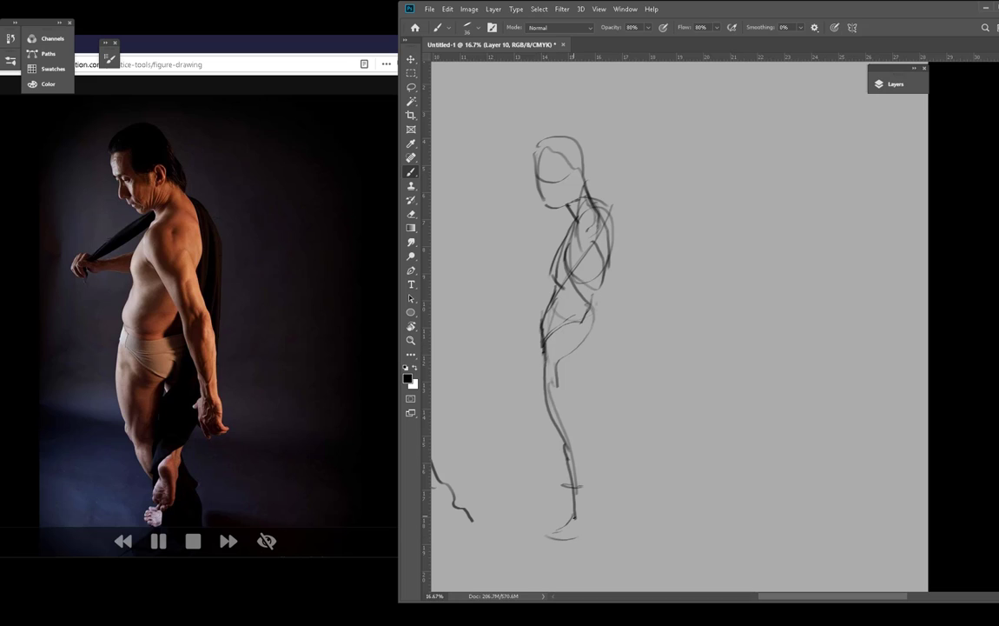
pyautogui.moveTo(553, 538); pyautogui.dragTo(600, 528)
pyautogui.moveTo(544, 328); pyautogui.dragTo(599, 318)
pyautogui.moveTo(599, 311)
pyautogui.mouseDown()
pyautogui.moveTo(579, 386)
pyautogui.moveTo(588, 519)
pyautogui.mouseUp()
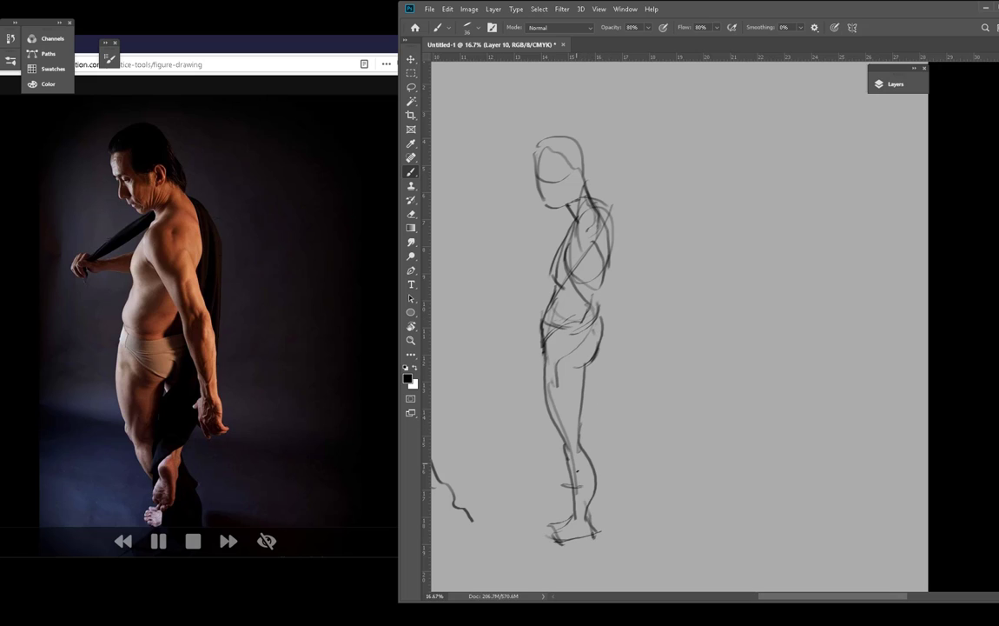
# Step: Sketch the standing man's hanging arm with its hand and the raised far arm pulling the cloth over the shoulder
pyautogui.moveTo(579, 288)
pyautogui.mouseDown()
pyautogui.moveTo(607, 329)
pyautogui.moveTo(624, 405)
pyautogui.mouseUp()
pyautogui.moveTo(609, 296); pyautogui.dragTo(615, 311)
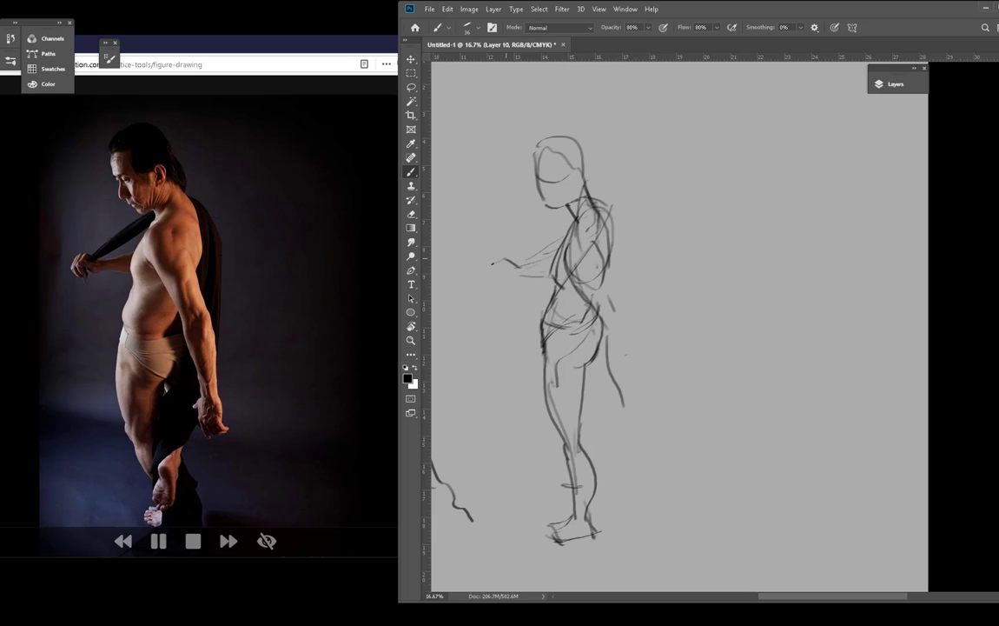
pyautogui.moveTo(493, 264); pyautogui.dragTo(511, 275)
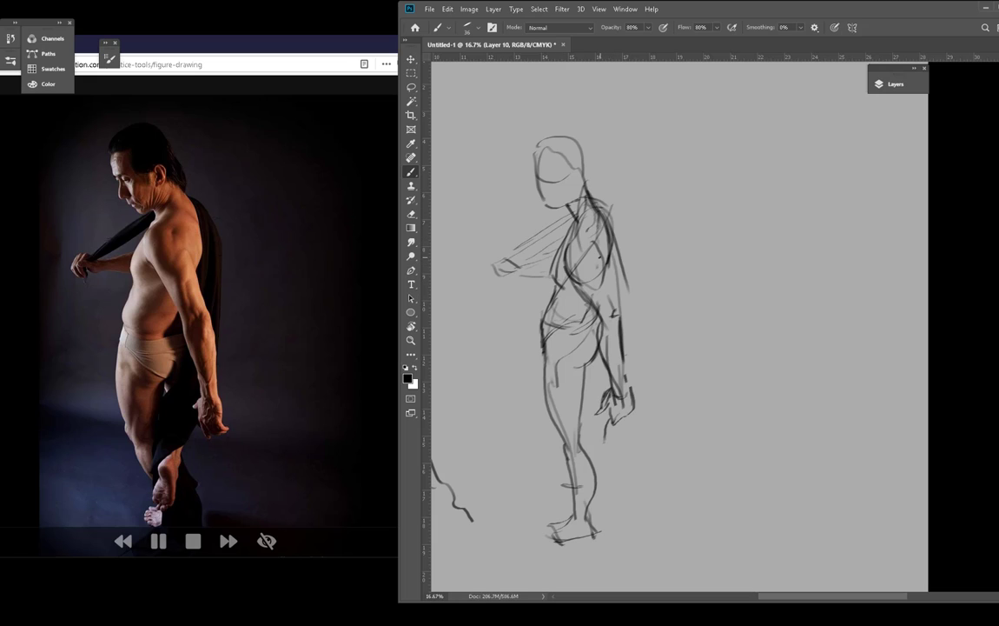
pyautogui.moveTo(598, 252); pyautogui.dragTo(616, 314)
pyautogui.moveTo(621, 318); pyautogui.dragTo(623, 356)
# Step: Add the standing man's second leg and darken the thigh and calf lines
pyautogui.moveTo(551, 348)
pyautogui.mouseDown()
pyautogui.moveTo(598, 363)
pyautogui.moveTo(598, 408)
pyautogui.mouseUp()
pyautogui.moveTo(594, 420); pyautogui.dragTo(602, 464)
pyautogui.moveTo(611, 424); pyautogui.dragTo(594, 511)
pyautogui.moveTo(583, 400); pyautogui.dragTo(591, 461)
pyautogui.moveTo(580, 349); pyautogui.dragTo(573, 448)
# Step: Add the standing man's facial profile, hairline, ear and collar line
pyautogui.moveTo(528, 170)
pyautogui.mouseDown()
pyautogui.moveTo(551, 167)
pyautogui.moveTo(551, 202)
pyautogui.moveTo(538, 194)
pyautogui.mouseUp()
pyautogui.moveTo(543, 179)
pyautogui.mouseDown()
pyautogui.moveTo(556, 179)
pyautogui.moveTo(580, 137)
pyautogui.mouseUp()
pyautogui.moveTo(560, 179)
pyautogui.mouseDown()
pyautogui.moveTo(578, 169)
pyautogui.moveTo(589, 181)
pyautogui.mouseUp()
pyautogui.moveTo(576, 165); pyautogui.dragTo(573, 186)
pyautogui.moveTo(550, 209); pyautogui.dragTo(578, 222)
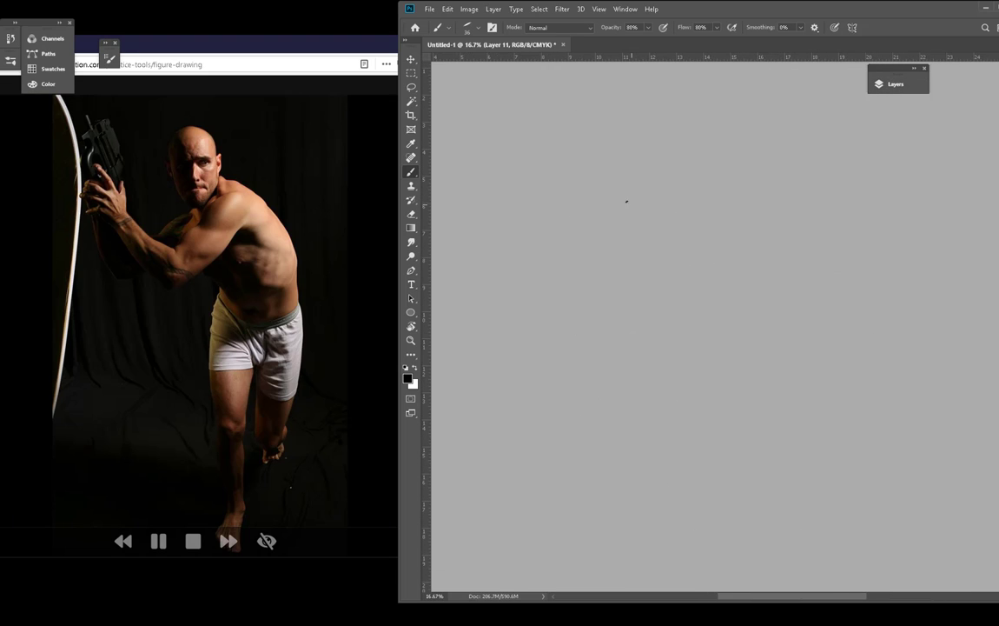
# Step: On the empty layer, rough in the lunging gunman's spine-to-leg curve, head oval, shoulder, extended arm and hand
pyautogui.moveTo(558, 192); pyautogui.dragTo(570, 545)
pyautogui.moveTo(593, 196); pyautogui.dragTo(623, 386)
pyautogui.moveTo(598, 328); pyautogui.dragTo(574, 474)
pyautogui.moveTo(569, 201); pyautogui.dragTo(511, 272)
pyautogui.moveTo(584, 119); pyautogui.dragTo(601, 186)
pyautogui.moveTo(600, 190)
pyautogui.mouseDown()
pyautogui.moveTo(595, 235)
pyautogui.moveTo(488, 290)
pyautogui.mouseUp()
pyautogui.moveTo(499, 177); pyautogui.dragTo(497, 220)
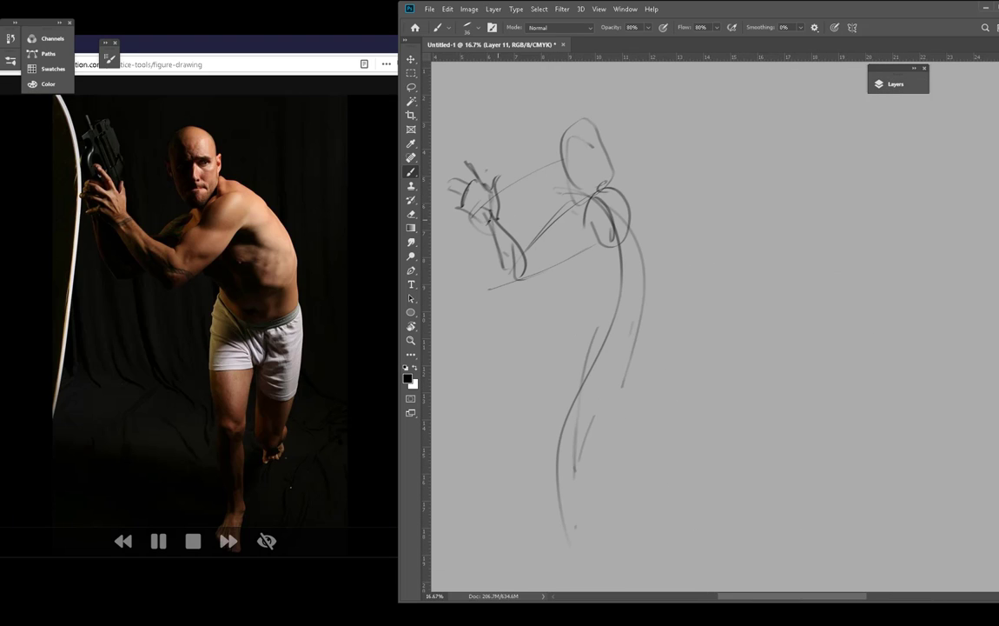
# Step: Build up the gunman's upper arm, shoulder, curved back, rib cage and head with facial guide lines
pyautogui.moveTo(574, 220); pyautogui.dragTo(530, 252)
pyautogui.moveTo(584, 198); pyautogui.dragTo(629, 211)
pyautogui.moveTo(614, 173); pyautogui.dragTo(662, 268)
pyautogui.moveTo(658, 215); pyautogui.dragTo(608, 304)
pyautogui.moveTo(587, 251); pyautogui.dragTo(622, 290)
pyautogui.moveTo(554, 121); pyautogui.dragTo(580, 193)
pyautogui.moveTo(556, 120); pyautogui.dragTo(600, 163)
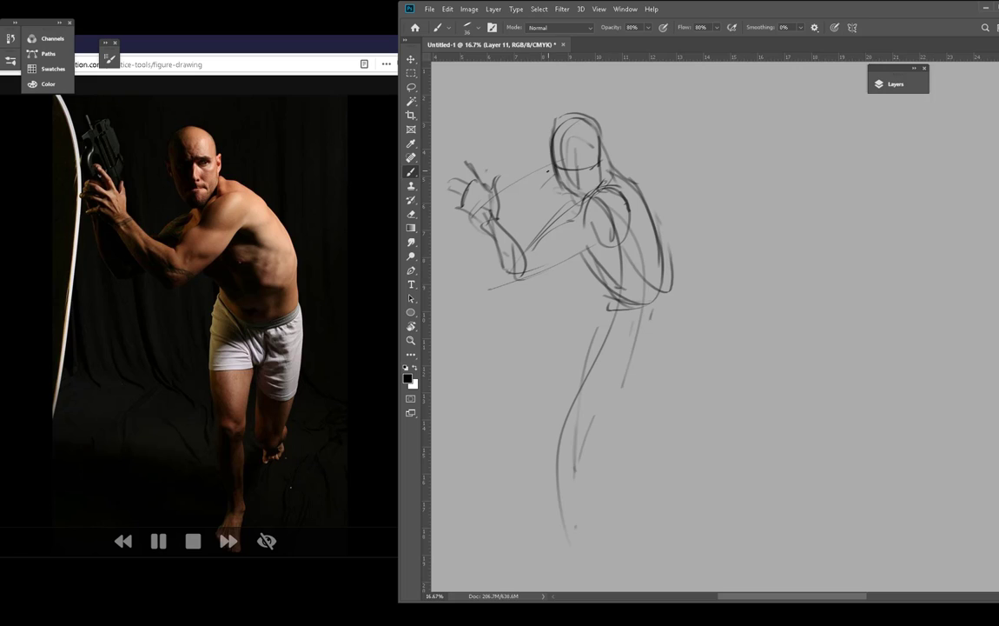
# Step: Sketch the gunman's far arm and elbow, the chest line, and the hip and outer thigh of the back leg
pyautogui.moveTo(461, 144); pyautogui.dragTo(495, 150)
pyautogui.moveTo(461, 186)
pyautogui.mouseDown()
pyautogui.moveTo(484, 204)
pyautogui.moveTo(504, 170)
pyautogui.mouseUp()
pyautogui.moveTo(517, 196); pyautogui.dragTo(554, 166)
pyautogui.moveTo(476, 247); pyautogui.dragTo(521, 193)
pyautogui.moveTo(534, 291); pyautogui.dragTo(606, 213)
pyautogui.moveTo(669, 299); pyautogui.dragTo(639, 438)
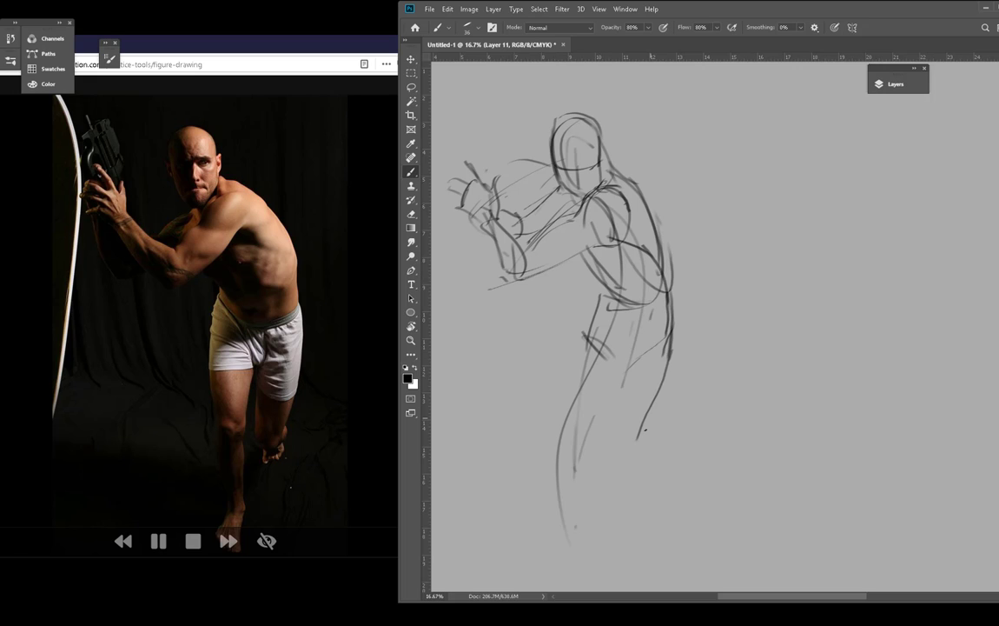
# Step: Draw the gunman's front leg with thigh, knee, calf and foot, plus the back leg's inner line
pyautogui.moveTo(621, 379); pyautogui.dragTo(648, 426)
pyautogui.moveTo(625, 361); pyautogui.dragTo(553, 543)
pyautogui.moveTo(586, 470); pyautogui.dragTo(565, 565)
pyautogui.moveTo(556, 543); pyautogui.dragTo(533, 588)
pyautogui.moveTo(559, 447); pyautogui.dragTo(552, 543)
pyautogui.moveTo(598, 301)
pyautogui.mouseDown()
pyautogui.moveTo(559, 436)
pyautogui.moveTo(552, 543)
pyautogui.mouseUp()
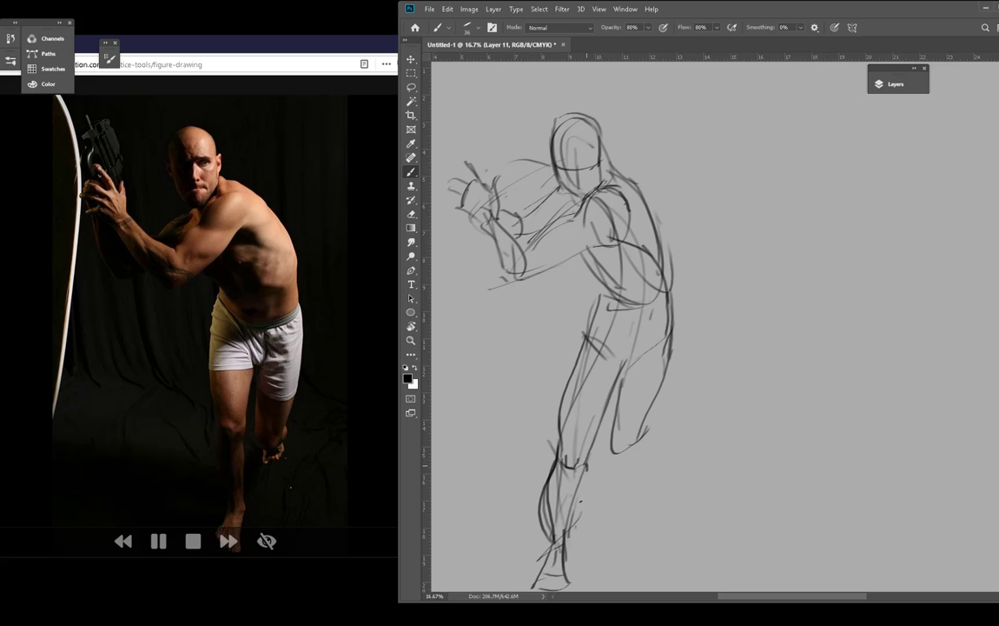
# Step: Add the gunman's calf edge, crotch, waistband and rib lines, and darken the back contour
pyautogui.moveTo(588, 464); pyautogui.dragTo(573, 519)
pyautogui.moveTo(608, 331); pyautogui.dragTo(624, 360)
pyautogui.moveTo(626, 359); pyautogui.dragTo(660, 329)
pyautogui.moveTo(600, 300); pyautogui.dragTo(668, 318)
pyautogui.moveTo(583, 253); pyautogui.dragTo(633, 264)
pyautogui.moveTo(609, 238); pyautogui.dragTo(654, 273)
pyautogui.moveTo(620, 178); pyautogui.dragTo(665, 278)
pyautogui.moveTo(668, 263); pyautogui.dragTo(671, 322)
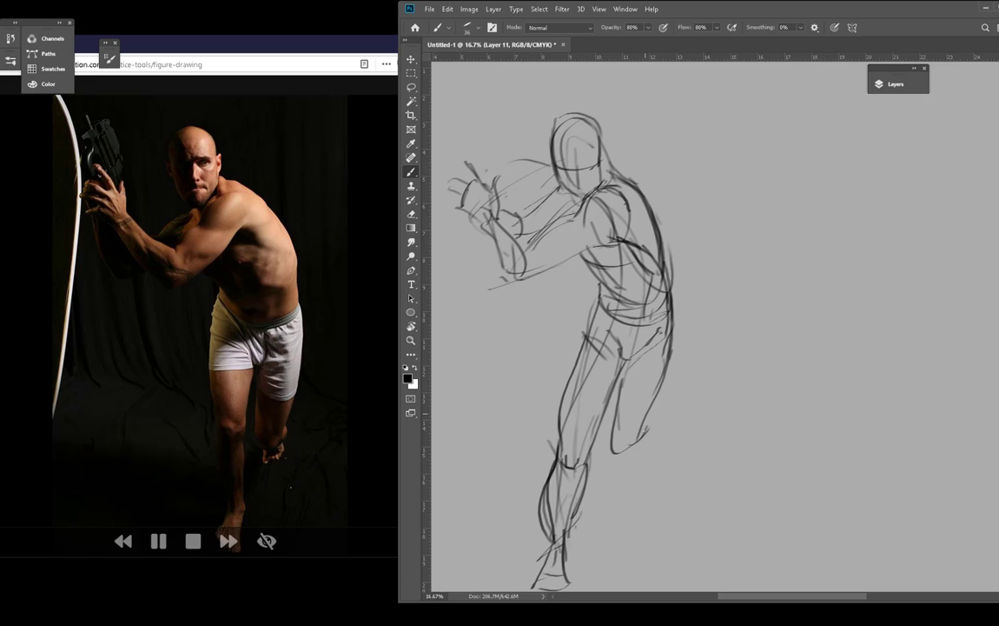
# Step: Draw the gunman's raised rear foot with toes and strengthen the back leg's contours
pyautogui.moveTo(647, 418); pyautogui.dragTo(640, 436)
pyautogui.moveTo(649, 421)
pyautogui.mouseDown()
pyautogui.moveTo(620, 455)
pyautogui.moveTo(626, 476)
pyautogui.mouseUp()
pyautogui.moveTo(652, 430); pyautogui.dragTo(641, 475)
pyautogui.moveTo(614, 475); pyautogui.dragTo(639, 478)
pyautogui.moveTo(650, 413); pyautogui.dragTo(651, 450)
pyautogui.moveTo(674, 319); pyautogui.dragTo(641, 437)
pyautogui.moveTo(623, 363)
pyautogui.mouseDown()
pyautogui.moveTo(610, 452)
pyautogui.moveTo(637, 457)
pyautogui.mouseUp()
# Step: Darken the gunman's front thigh, abdomen edge, underarm and forearm contours
pyautogui.moveTo(599, 415); pyautogui.dragTo(584, 460)
pyautogui.moveTo(592, 336); pyautogui.dragTo(598, 408)
pyautogui.moveTo(600, 311); pyautogui.dragTo(558, 461)
pyautogui.moveTo(600, 287); pyautogui.dragTo(599, 310)
pyautogui.moveTo(643, 234); pyautogui.dragTo(525, 273)
pyautogui.moveTo(488, 207); pyautogui.dragTo(533, 249)
pyautogui.moveTo(476, 216); pyautogui.dragTo(513, 275)
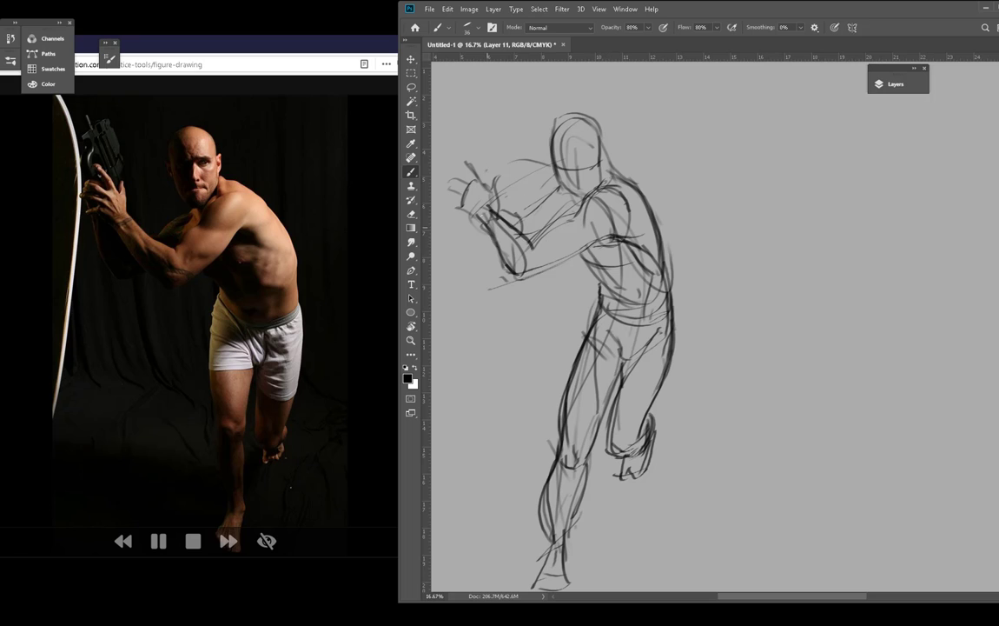
# Step: Rough in the masked white figure's forward leg curve and oval head on blank canvas beside the gunman
pyautogui.moveTo(758, 294); pyautogui.dragTo(528, 251)
pyautogui.moveTo(580, 280); pyautogui.dragTo(561, 309)
pyautogui.moveTo(556, 321)
pyautogui.mouseDown()
pyautogui.moveTo(593, 380)
pyautogui.moveTo(531, 557)
pyautogui.mouseUp()
pyautogui.moveTo(554, 169)
pyautogui.mouseDown()
pyautogui.moveTo(584, 227)
pyautogui.moveTo(598, 217)
pyautogui.mouseUp()
# Step: Block in the masked figure's chest, rib cage, abdomen front and straight guide lines for the near arm
pyautogui.moveTo(581, 233)
pyautogui.mouseDown()
pyautogui.moveTo(599, 226)
pyautogui.moveTo(571, 300)
pyautogui.mouseUp()
pyautogui.moveTo(573, 298); pyautogui.dragTo(608, 283)
pyautogui.moveTo(630, 240)
pyautogui.mouseDown()
pyautogui.moveTo(580, 308)
pyautogui.moveTo(597, 363)
pyautogui.mouseUp()
pyautogui.moveTo(607, 300); pyautogui.dragTo(640, 356)
pyautogui.moveTo(630, 237); pyautogui.dragTo(649, 315)
pyautogui.moveTo(610, 258)
pyautogui.mouseDown()
pyautogui.moveTo(645, 316)
pyautogui.moveTo(587, 351)
pyautogui.mouseUp()
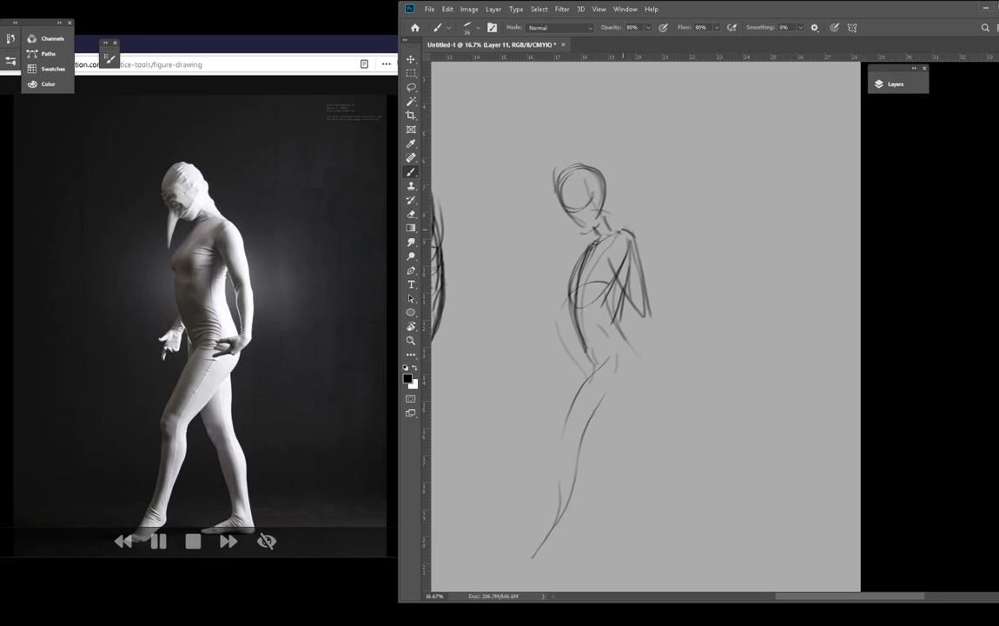
# Step: Draw the masked figure's neck and shoulder, then contour the near arm to the hand and reinforce the hip line
pyautogui.moveTo(623, 229); pyautogui.dragTo(641, 261)
pyautogui.moveTo(603, 214)
pyautogui.mouseDown()
pyautogui.moveTo(635, 232)
pyautogui.moveTo(572, 292)
pyautogui.mouseUp()
pyautogui.moveTo(621, 318); pyautogui.dragTo(641, 362)
pyautogui.moveTo(600, 361); pyautogui.dragTo(579, 420)
pyautogui.moveTo(650, 307); pyautogui.dragTo(646, 373)
pyautogui.moveTo(636, 310); pyautogui.dragTo(619, 392)
pyautogui.moveTo(629, 288); pyautogui.dragTo(609, 258)
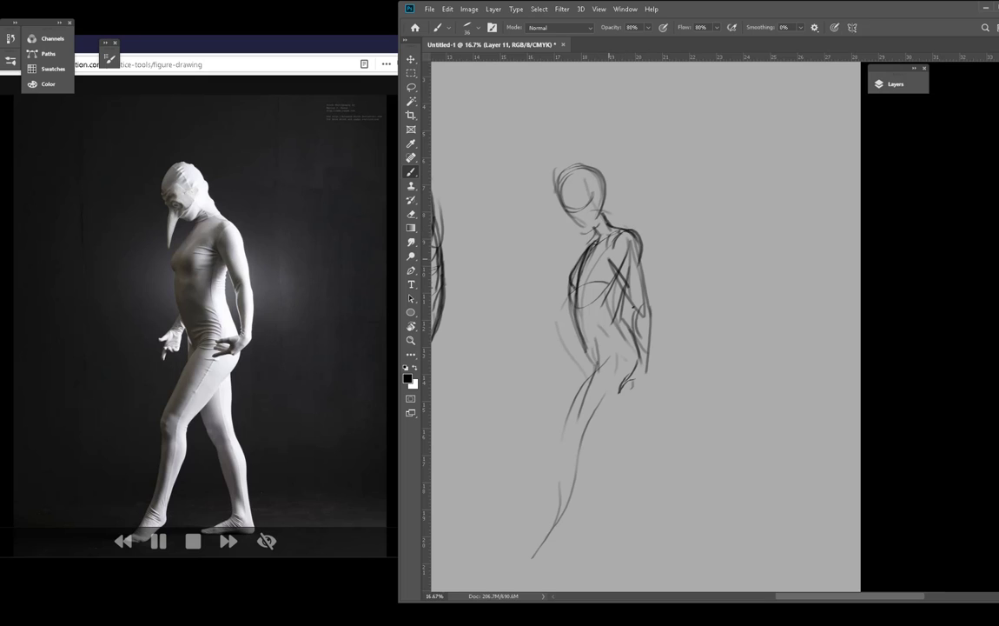
# Step: Contour the masked white figure's chest and abdomen, and draw both hands beside the hips
pyautogui.moveTo(588, 299); pyautogui.dragTo(613, 263)
pyautogui.moveTo(623, 286); pyautogui.dragTo(616, 334)
pyautogui.moveTo(573, 294)
pyautogui.mouseDown()
pyautogui.moveTo(585, 358)
pyautogui.moveTo(554, 385)
pyautogui.mouseUp()
pyautogui.moveTo(571, 361)
pyautogui.mouseDown()
pyautogui.moveTo(579, 388)
pyautogui.moveTo(626, 402)
pyautogui.mouseUp()
pyautogui.moveTo(650, 373); pyautogui.dragTo(630, 403)
# Step: Contour the masked figure's front leg from the thigh down to the pointed foot
pyautogui.moveTo(626, 403)
pyautogui.mouseDown()
pyautogui.moveTo(575, 481)
pyautogui.moveTo(547, 563)
pyautogui.mouseUp()
pyautogui.moveTo(588, 470)
pyautogui.mouseDown()
pyautogui.moveTo(554, 563)
pyautogui.moveTo(527, 587)
pyautogui.mouseUp()
pyautogui.moveTo(601, 365); pyautogui.dragTo(576, 449)
# Step: Draw the masked figure's rear leg from thigh to ankle, with the foot flat on the ground
pyautogui.moveTo(598, 396); pyautogui.dragTo(654, 497)
pyautogui.moveTo(647, 461)
pyautogui.mouseDown()
pyautogui.moveTo(656, 542)
pyautogui.moveTo(607, 578)
pyautogui.mouseUp()
pyautogui.moveTo(634, 399); pyautogui.dragTo(657, 550)
pyautogui.moveTo(635, 487)
pyautogui.mouseDown()
pyautogui.moveTo(642, 562)
pyautogui.moveTo(609, 576)
pyautogui.mouseUp()
pyautogui.moveTo(608, 578); pyautogui.dragTo(668, 575)
# Step: Refine the masked figure's front ankle and foot, inner thigh and waist line
pyautogui.moveTo(566, 549); pyautogui.dragTo(567, 571)
pyautogui.moveTo(551, 568); pyautogui.dragTo(524, 588)
pyautogui.moveTo(635, 396); pyautogui.dragTo(601, 447)
pyautogui.moveTo(599, 322); pyautogui.dragTo(624, 320)
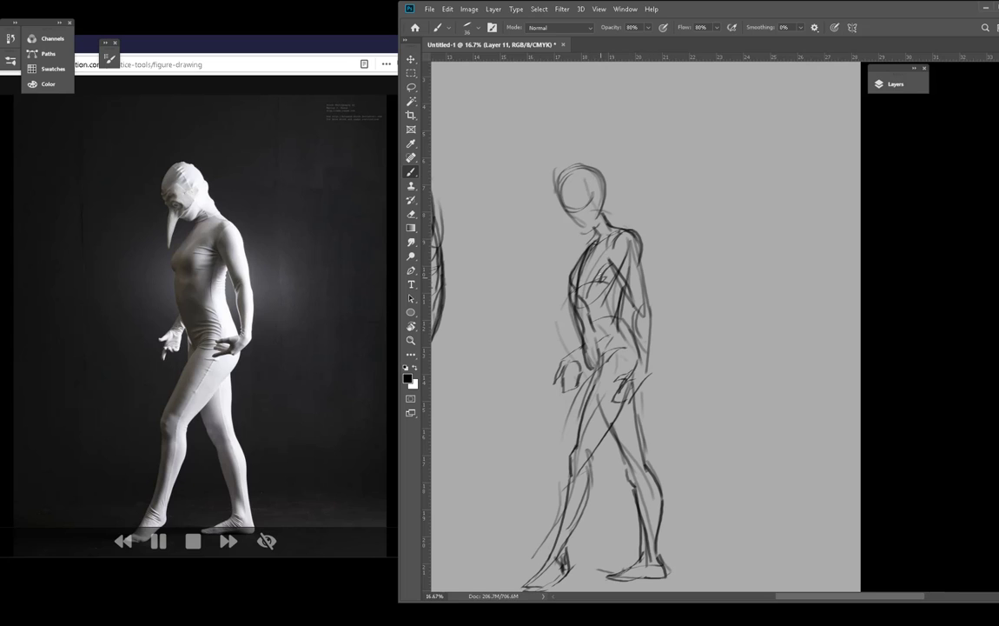
# Step: Strengthen the masked figure's chest, abdomen and near arm contours, and mark the lower edge of the rib cage
pyautogui.moveTo(594, 244); pyautogui.dragTo(573, 293)
pyautogui.moveTo(612, 288); pyautogui.dragTo(636, 361)
pyautogui.rightClick(606, 280)
pyautogui.moveTo(592, 246)
pyautogui.mouseDown()
pyautogui.moveTo(591, 365)
pyautogui.moveTo(566, 306)
pyautogui.mouseUp()
pyautogui.moveTo(570, 301); pyautogui.dragTo(585, 346)
pyautogui.moveTo(573, 301); pyautogui.dragTo(605, 302)
# Step: Sketch the masked figure's jaw and long beak on the lowered head
pyautogui.moveTo(601, 195)
pyautogui.mouseDown()
pyautogui.moveTo(588, 233)
pyautogui.moveTo(569, 235)
pyautogui.mouseUp()
pyautogui.moveTo(599, 204); pyautogui.dragTo(572, 235)
pyautogui.moveTo(595, 180)
pyautogui.mouseDown()
pyautogui.moveTo(569, 239)
pyautogui.moveTo(591, 241)
pyautogui.mouseUp()
# Step: Hide the earlier sketches and add a new layer for the next figure
pyautogui.click(895, 84)
pyautogui.click(747, 148)
pyautogui.click(902, 257)
pyautogui.moveTo(504, 217); pyautogui.dragTo(815, 284)
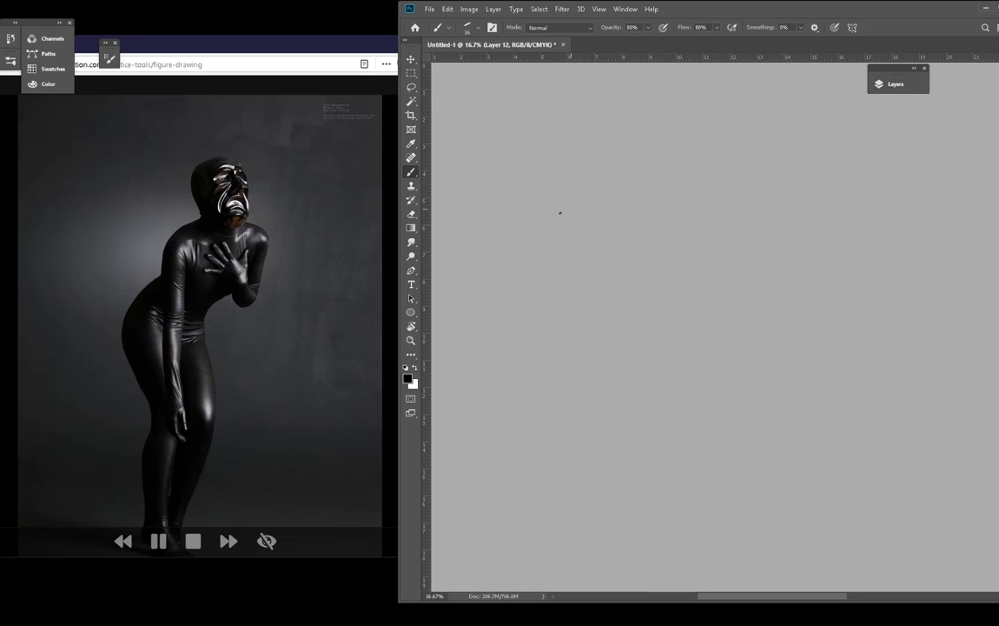
# Step: Rough in the black-suited figure's head, stooped back, hanging arm, rounded hip and leg gesture lines
pyautogui.moveTo(559, 212); pyautogui.dragTo(521, 261)
pyautogui.moveTo(521, 260)
pyautogui.mouseDown()
pyautogui.moveTo(491, 473)
pyautogui.moveTo(469, 486)
pyautogui.mouseUp()
pyautogui.moveTo(599, 157)
pyautogui.mouseDown()
pyautogui.moveTo(556, 218)
pyautogui.moveTo(615, 299)
pyautogui.mouseUp()
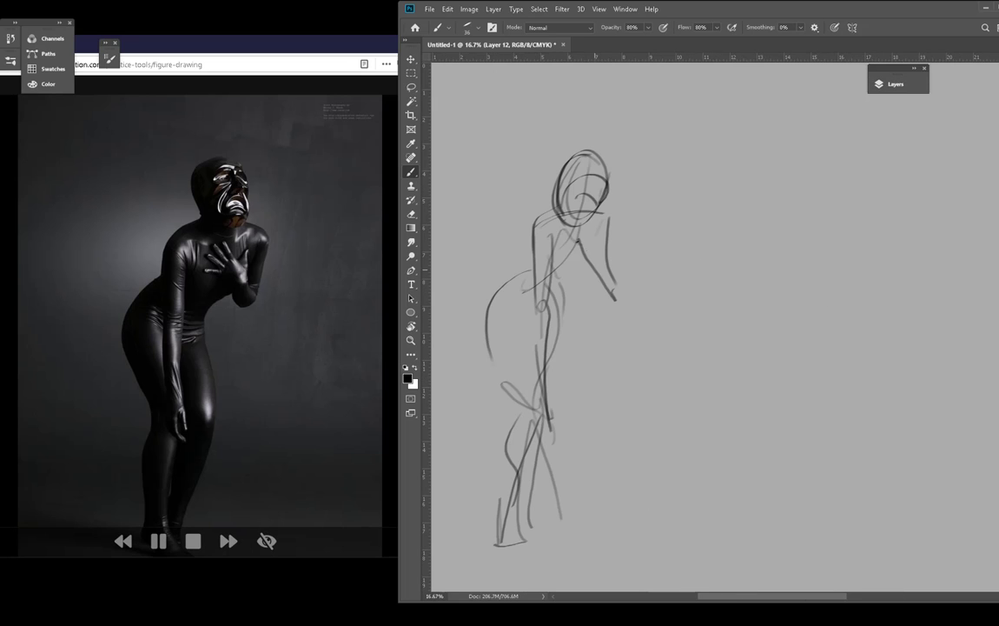
# Step: Draw the black-suited figure's shoulders, chest line, and bent arm with the hand raised to the chest
pyautogui.moveTo(534, 218); pyautogui.dragTo(521, 278)
pyautogui.moveTo(600, 157)
pyautogui.mouseDown()
pyautogui.moveTo(561, 195)
pyautogui.moveTo(600, 230)
pyautogui.moveTo(615, 308)
pyautogui.mouseUp()
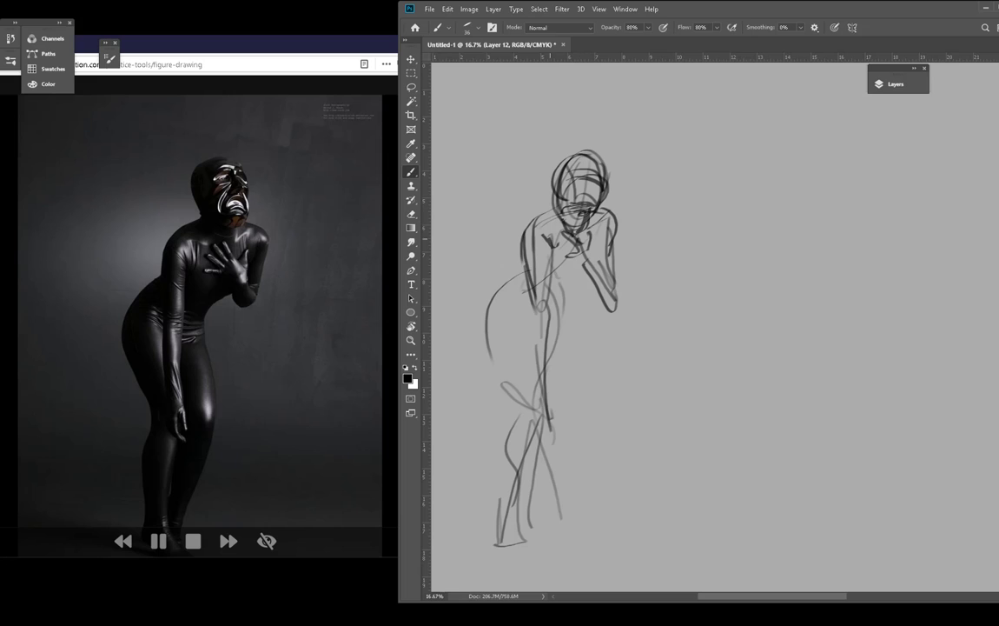
pyautogui.moveTo(556, 211); pyautogui.dragTo(525, 245)
pyautogui.moveTo(604, 237)
pyautogui.mouseDown()
pyautogui.moveTo(545, 293)
pyautogui.moveTo(551, 334)
pyautogui.mouseUp()
# Step: Contour the black-suited figure's hip crease, buttock and thighs, and darken the hanging forearm
pyautogui.moveTo(494, 312); pyautogui.dragTo(529, 328)
pyautogui.moveTo(538, 335)
pyautogui.mouseDown()
pyautogui.moveTo(524, 321)
pyautogui.moveTo(550, 426)
pyautogui.mouseUp()
pyautogui.moveTo(506, 262); pyautogui.dragTo(508, 403)
pyautogui.moveTo(506, 319); pyautogui.dragTo(533, 408)
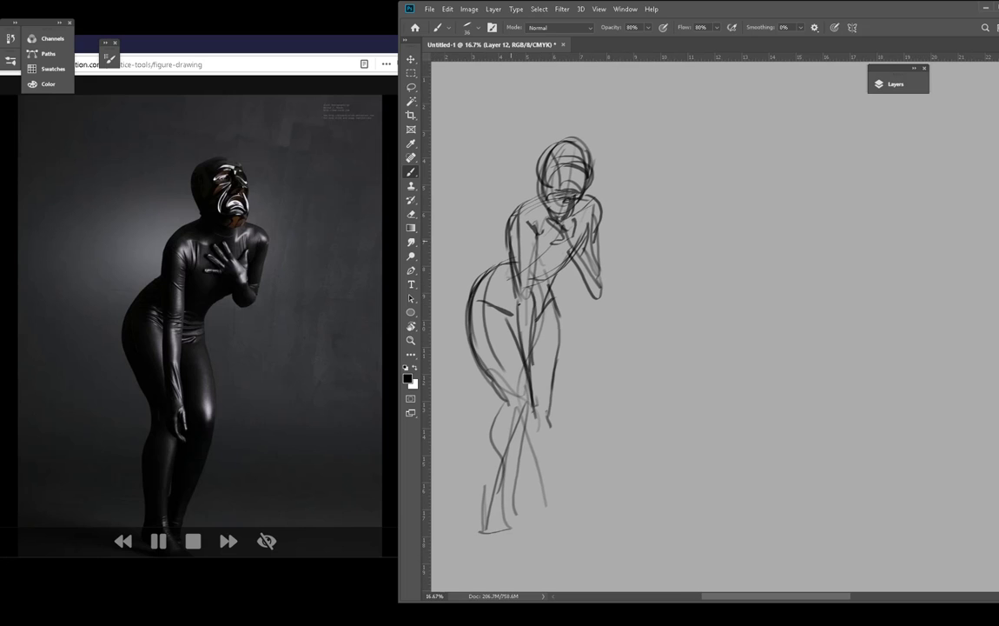
# Step: Refine the black-suited figure's hanging arm and draw its hand resting near the knee
pyautogui.moveTo(533, 246); pyautogui.dragTo(524, 340)
pyautogui.moveTo(519, 297); pyautogui.dragTo(525, 372)
pyautogui.moveTo(531, 365); pyautogui.dragTo(545, 388)
pyautogui.press('e')
pyautogui.press('b')
pyautogui.moveTo(523, 330)
pyautogui.mouseDown()
pyautogui.moveTo(534, 415)
pyautogui.moveTo(556, 405)
pyautogui.mouseUp()
# Step: Draw the black-suited figure's lower legs and both feet, and reinforce the front thigh and chest contours
pyautogui.moveTo(533, 301)
pyautogui.mouseDown()
pyautogui.moveTo(532, 374)
pyautogui.moveTo(547, 405)
pyautogui.moveTo(532, 500)
pyautogui.mouseUp()
pyautogui.moveTo(535, 507)
pyautogui.mouseDown()
pyautogui.moveTo(567, 532)
pyautogui.moveTo(549, 551)
pyautogui.mouseUp()
pyautogui.moveTo(525, 400); pyautogui.dragTo(515, 511)
pyautogui.moveTo(497, 545); pyautogui.dragTo(548, 551)
pyautogui.moveTo(504, 391); pyautogui.dragTo(498, 525)
pyautogui.moveTo(526, 441)
pyautogui.mouseDown()
pyautogui.moveTo(523, 504)
pyautogui.moveTo(534, 502)
pyautogui.mouseUp()
pyautogui.moveTo(533, 500); pyautogui.dragTo(575, 536)
pyautogui.moveTo(559, 309); pyautogui.dragTo(551, 406)
pyautogui.moveTo(589, 228); pyautogui.dragTo(553, 274)
# Step: Draw the mask's facial features, darken the shoulder line, and erase the heavy construction lines on the head
pyautogui.moveTo(575, 163); pyautogui.dragTo(579, 189)
pyautogui.moveTo(556, 167)
pyautogui.mouseDown()
pyautogui.moveTo(592, 157)
pyautogui.moveTo(588, 169)
pyautogui.mouseUp()
pyautogui.moveTo(541, 184)
pyautogui.mouseDown()
pyautogui.moveTo(545, 206)
pyautogui.moveTo(509, 224)
pyautogui.mouseUp()
pyautogui.moveTo(538, 184)
pyautogui.mouseDown()
pyautogui.moveTo(588, 146)
pyautogui.moveTo(564, 184)
pyautogui.mouseUp()
pyautogui.press('e')
pyautogui.press('b')
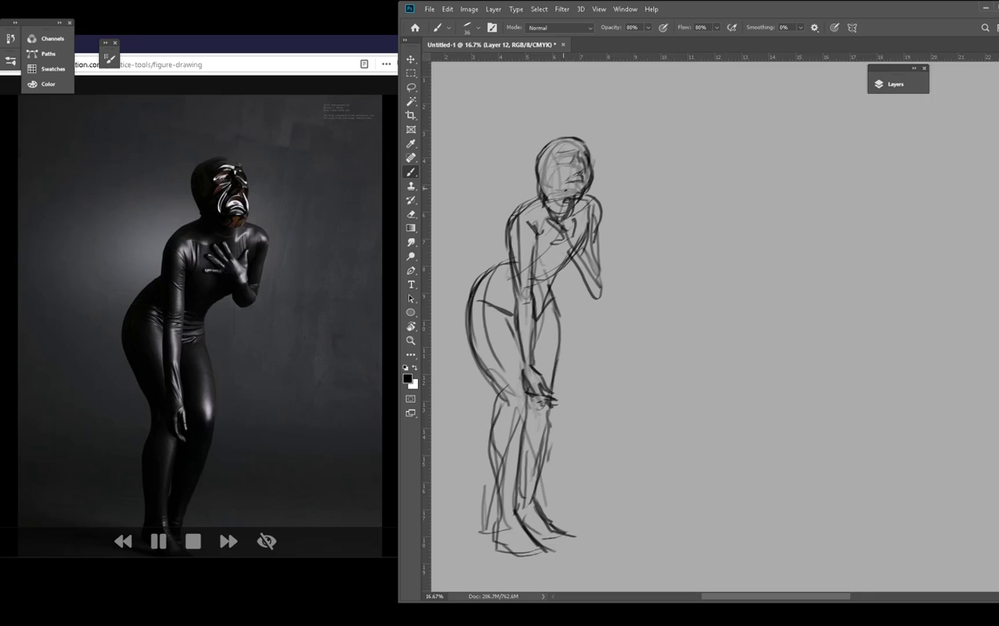
# Step: Rough in the ballerina's shoulder arc, centre line, waist, pelvis, straight supporting leg and bent raised leg on blank canvas
pyautogui.moveTo(781, 213); pyautogui.dragTo(566, 203)
pyautogui.moveTo(517, 234); pyautogui.dragTo(571, 228)
pyautogui.moveTo(547, 222); pyautogui.dragTo(553, 285)
pyautogui.moveTo(561, 303); pyautogui.dragTo(557, 364)
pyautogui.moveTo(519, 347); pyautogui.dragTo(537, 534)
pyautogui.moveTo(561, 365); pyautogui.dragTo(618, 378)
pyautogui.moveTo(577, 345); pyautogui.dragTo(661, 377)
pyautogui.moveTo(666, 370); pyautogui.dragTo(544, 433)
pyautogui.moveTo(523, 313); pyautogui.dragTo(568, 313)
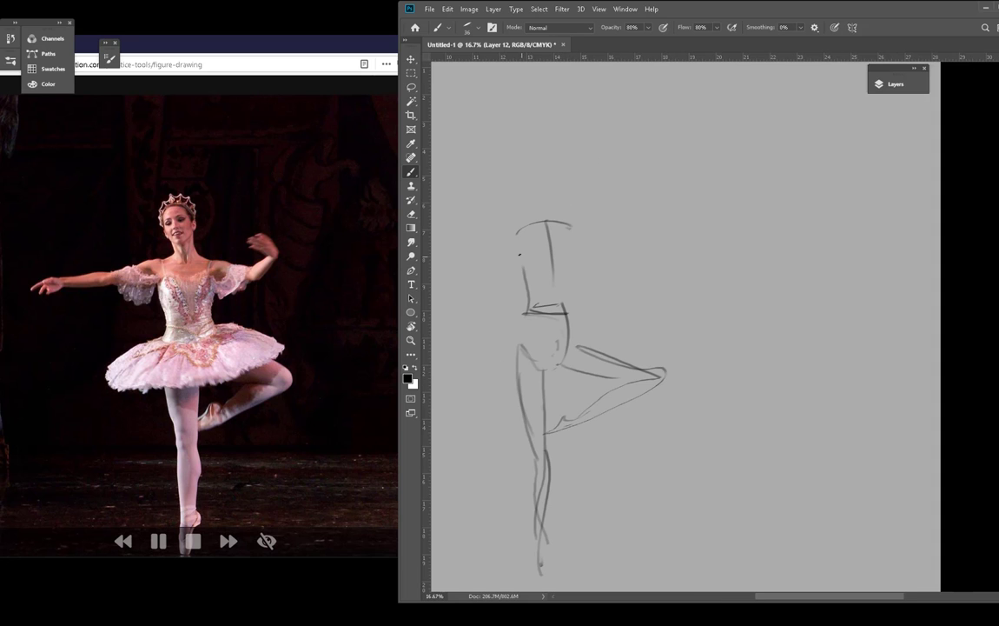
# Step: Sketch the ballerina's oval head, neck, outstretched arm, and other arm curving upward to the hand
pyautogui.moveTo(521, 186); pyautogui.dragTo(552, 212)
pyautogui.moveTo(549, 227)
pyautogui.mouseDown()
pyautogui.moveTo(552, 261)
pyautogui.moveTo(568, 256)
pyautogui.mouseUp()
pyautogui.moveTo(569, 239)
pyautogui.mouseDown()
pyautogui.moveTo(441, 290)
pyautogui.moveTo(605, 247)
pyautogui.moveTo(664, 254)
pyautogui.mouseUp()
pyautogui.moveTo(650, 257); pyautogui.dragTo(703, 212)
pyautogui.moveTo(658, 201); pyautogui.dragTo(693, 210)
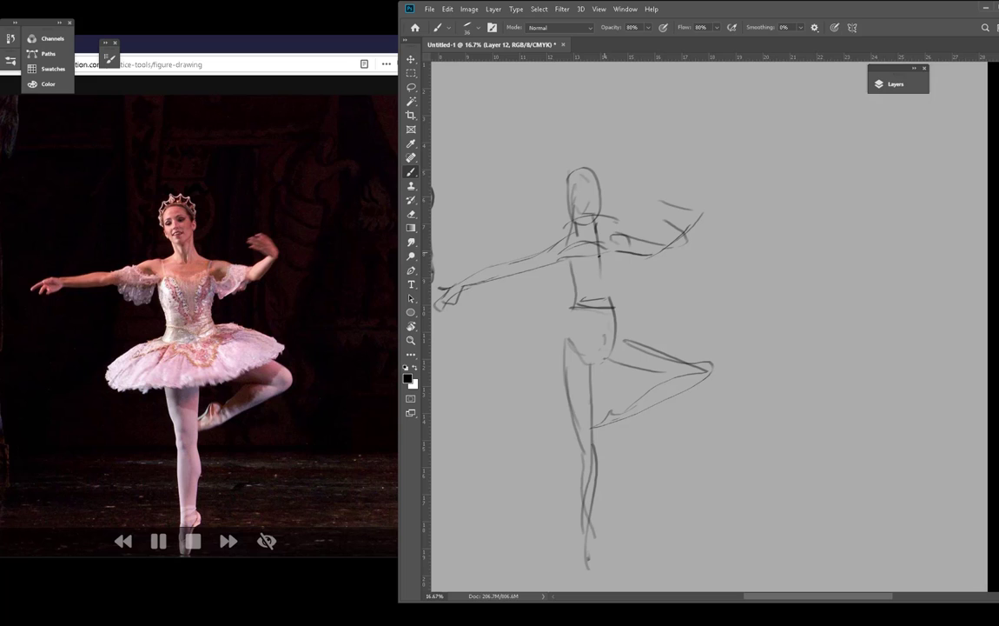
# Step: Contour the ballerina's shoulders, bodice neckline and rib cage, and define the raised forearm and fingers
pyautogui.moveTo(602, 232); pyautogui.dragTo(669, 244)
pyautogui.moveTo(612, 240); pyautogui.dragTo(610, 299)
pyautogui.moveTo(565, 258); pyautogui.dragTo(585, 310)
pyautogui.moveTo(566, 256); pyautogui.dragTo(601, 262)
pyautogui.moveTo(577, 220)
pyautogui.mouseDown()
pyautogui.moveTo(577, 237)
pyautogui.moveTo(645, 241)
pyautogui.mouseUp()
pyautogui.moveTo(616, 252)
pyautogui.mouseDown()
pyautogui.moveTo(667, 256)
pyautogui.moveTo(698, 216)
pyautogui.mouseUp()
pyautogui.moveTo(662, 199); pyautogui.dragTo(695, 218)
# Step: Define the ballerina's hips and leg openings, and contour the supporting leg down to the pointed foot
pyautogui.moveTo(573, 302); pyautogui.dragTo(562, 338)
pyautogui.moveTo(564, 349)
pyautogui.mouseDown()
pyautogui.moveTo(582, 445)
pyautogui.moveTo(581, 539)
pyautogui.mouseUp()
pyautogui.moveTo(594, 522); pyautogui.dragTo(584, 580)
pyautogui.moveTo(595, 364); pyautogui.dragTo(599, 521)
pyautogui.moveTo(566, 337); pyautogui.dragTo(606, 364)
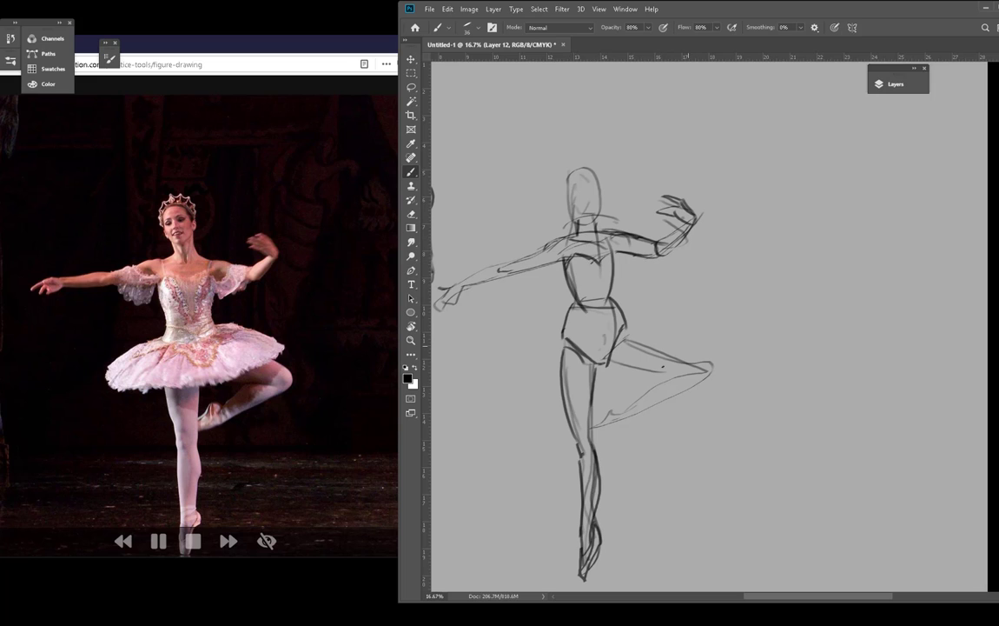
# Step: Contour the ballerina's bent thigh and calf, and start the flared tutu outline from the waist
pyautogui.moveTo(626, 327); pyautogui.dragTo(708, 370)
pyautogui.moveTo(713, 379)
pyautogui.mouseDown()
pyautogui.moveTo(593, 430)
pyautogui.moveTo(636, 404)
pyautogui.mouseUp()
pyautogui.moveTo(471, 357)
pyautogui.mouseDown()
pyautogui.moveTo(718, 324)
pyautogui.moveTo(587, 307)
pyautogui.mouseUp()
pyautogui.moveTo(586, 314); pyautogui.dragTo(540, 376)
# Step: Reinforce the ballerina's bodice sides, add guide lines to the face, and draw the sleeve on the raised arm
pyautogui.moveTo(566, 258); pyautogui.dragTo(578, 308)
pyautogui.moveTo(611, 238); pyautogui.dragTo(616, 286)
pyautogui.moveTo(571, 194)
pyautogui.mouseDown()
pyautogui.moveTo(597, 192)
pyautogui.moveTo(602, 206)
pyautogui.mouseUp()
pyautogui.moveTo(568, 180)
pyautogui.mouseDown()
pyautogui.moveTo(597, 177)
pyautogui.moveTo(595, 205)
pyautogui.mouseUp()
pyautogui.moveTo(596, 221)
pyautogui.mouseDown()
pyautogui.moveTo(597, 242)
pyautogui.moveTo(665, 244)
pyautogui.moveTo(647, 283)
pyautogui.mouseUp()
# Step: Contour the ballerina's outstretched arm down to the hand and add more tutu lines
pyautogui.moveTo(511, 260)
pyautogui.mouseDown()
pyautogui.moveTo(560, 277)
pyautogui.moveTo(538, 254)
pyautogui.mouseUp()
pyautogui.moveTo(536, 256); pyautogui.dragTo(435, 288)
pyautogui.moveTo(513, 264)
pyautogui.mouseDown()
pyautogui.moveTo(473, 276)
pyautogui.moveTo(436, 309)
pyautogui.mouseUp()
pyautogui.moveTo(472, 286)
pyautogui.mouseDown()
pyautogui.moveTo(445, 308)
pyautogui.moveTo(570, 259)
pyautogui.mouseUp()
pyautogui.moveTo(694, 354)
pyautogui.mouseDown()
pyautogui.moveTo(664, 341)
pyautogui.moveTo(582, 362)
pyautogui.mouseUp()
pyautogui.moveTo(541, 331); pyautogui.dragTo(532, 399)
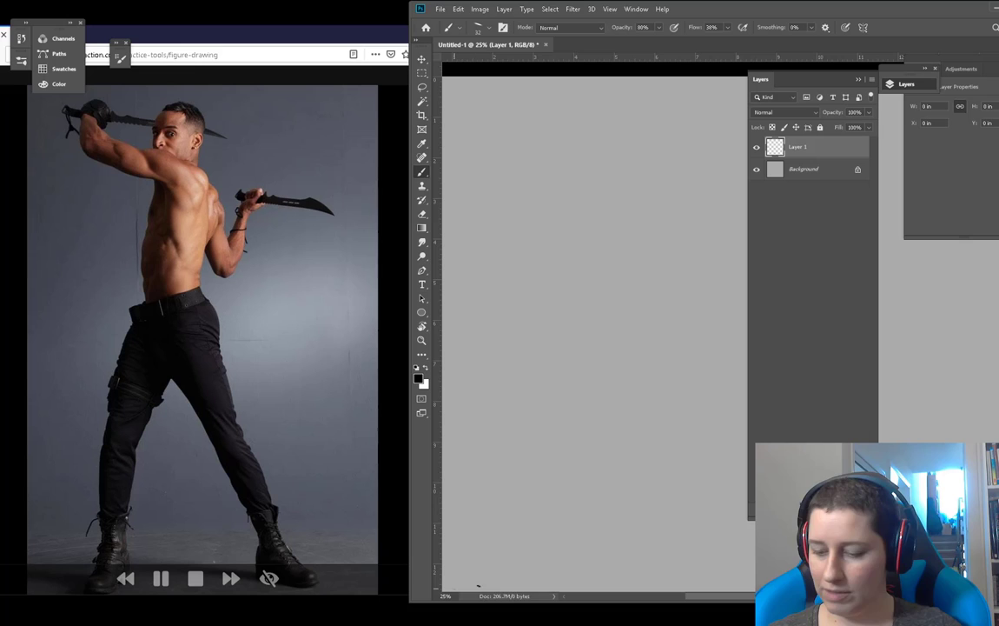
# Step: Draw horizontal guides level with the model's feet, hips and head, plus a diagonal descending from the head-level line
pyautogui.moveTo(455, 588); pyautogui.dragTo(717, 589)
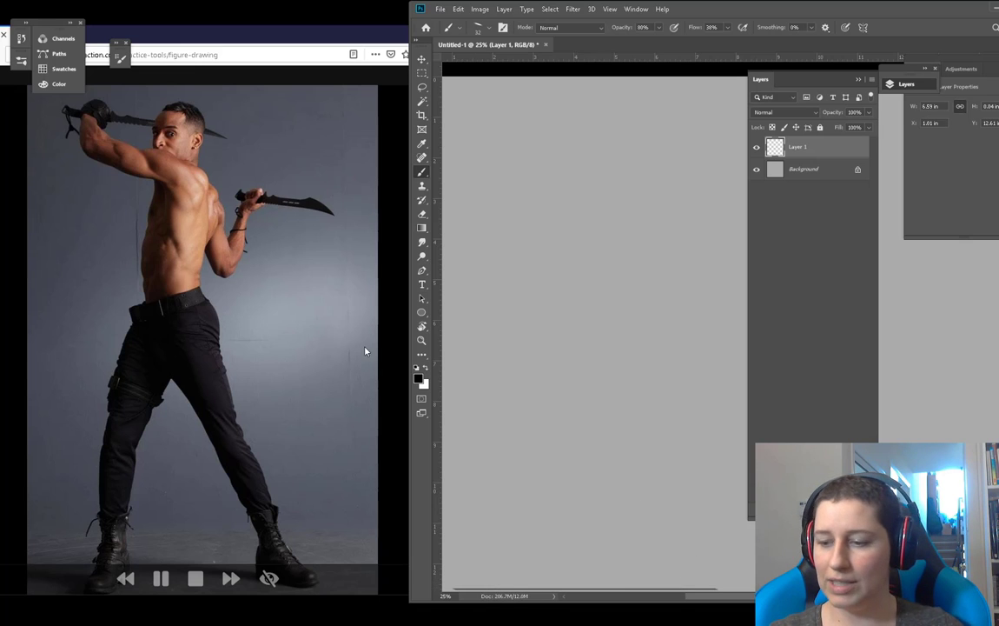
pyautogui.moveTo(511, 349); pyautogui.dragTo(847, 355)
pyautogui.hotkey('ctrl', 'z')
pyautogui.moveTo(488, 350); pyautogui.dragTo(773, 350)
pyautogui.moveTo(504, 101); pyautogui.dragTo(858, 123)
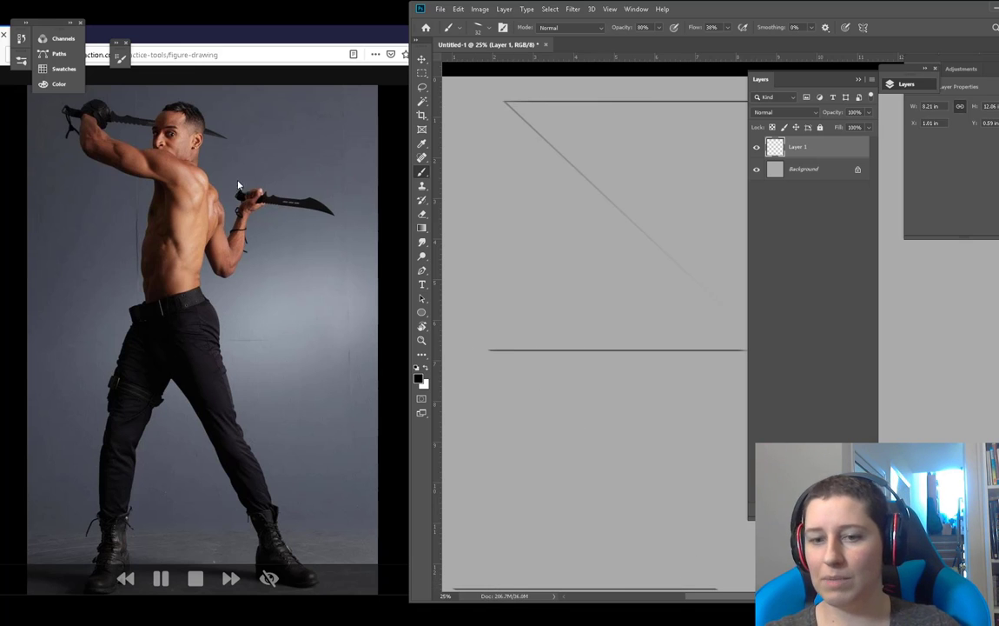
# Step: Add horizontal guides below the head-level line and below the hip-level line, each with a diagonal rising from its start
pyautogui.moveTo(527, 168); pyautogui.dragTo(745, 168)
pyautogui.moveTo(528, 169); pyautogui.dragTo(746, 113)
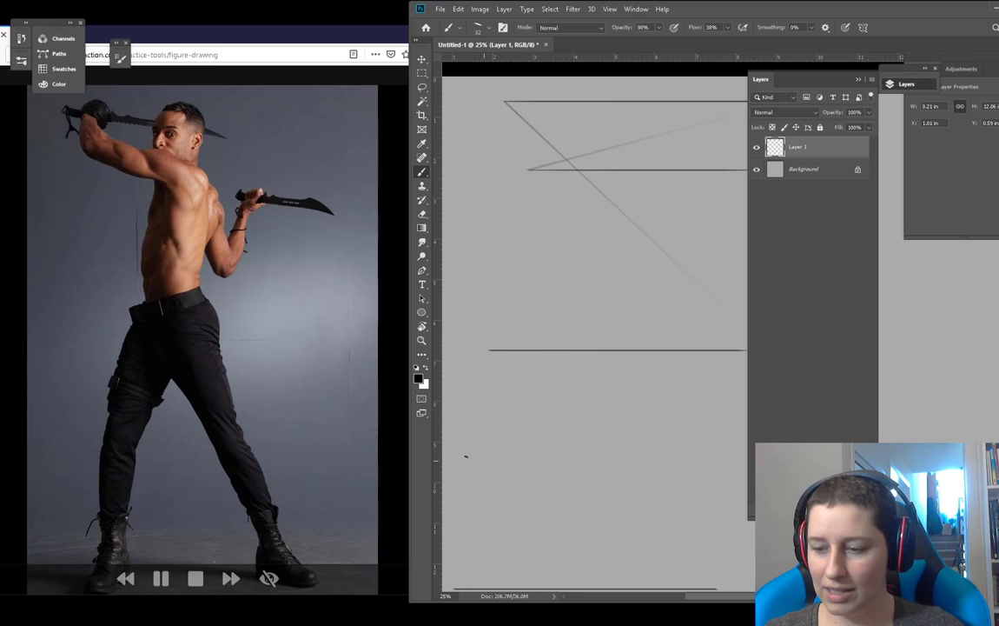
pyautogui.moveTo(465, 456); pyautogui.dragTo(746, 455)
pyautogui.moveTo(465, 456); pyautogui.dragTo(746, 181)
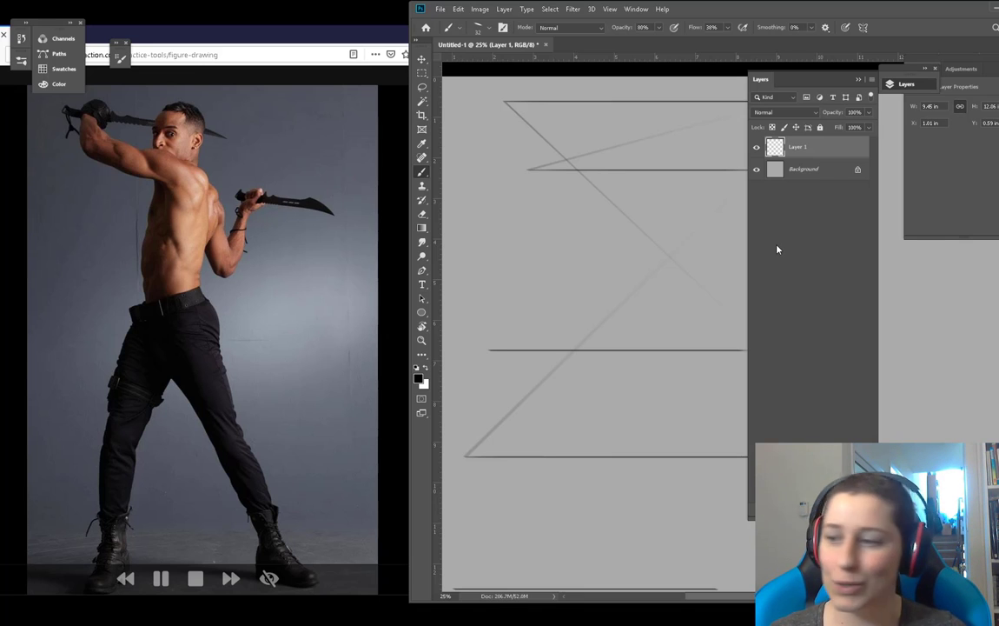
pyautogui.click(903, 84)
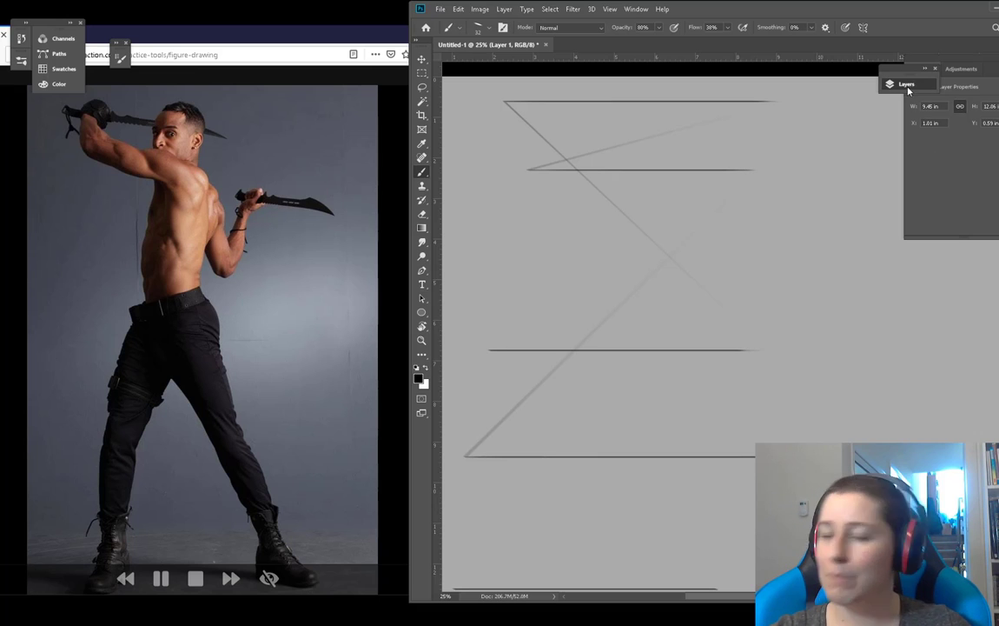
pyautogui.click(904, 84)
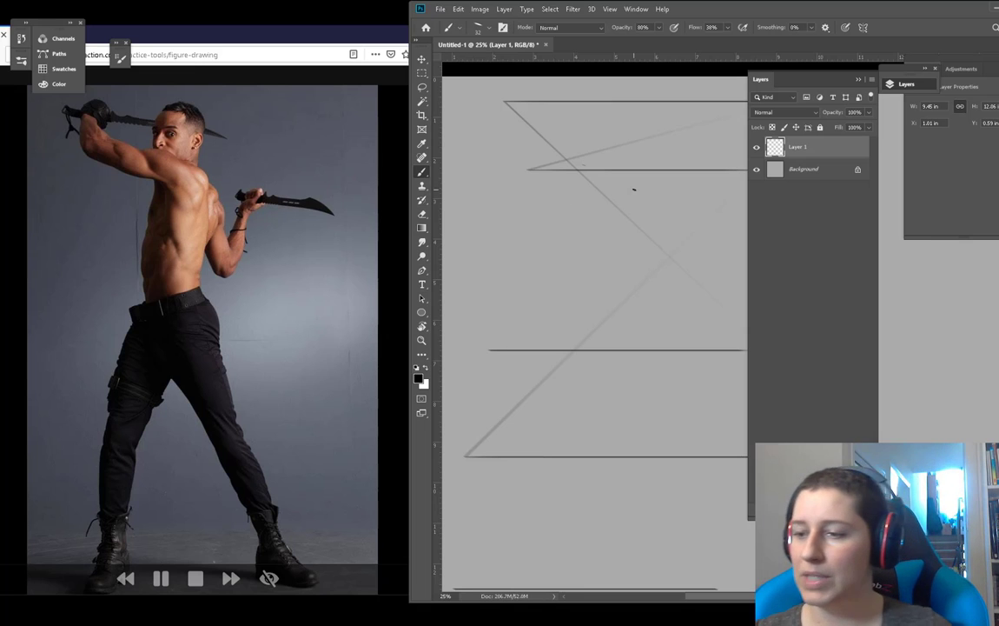
# Step: Draw the swordsman's torso as a tilted two-sided box with an angled bottom edge
pyautogui.moveTo(603, 189); pyautogui.dragTo(590, 279)
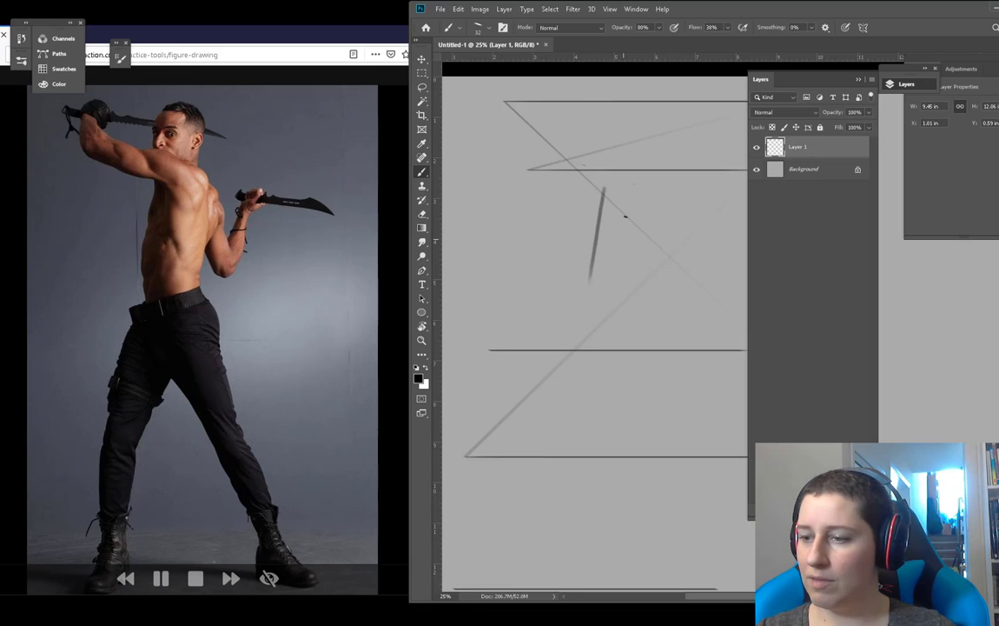
pyautogui.moveTo(645, 196); pyautogui.dragTo(630, 287)
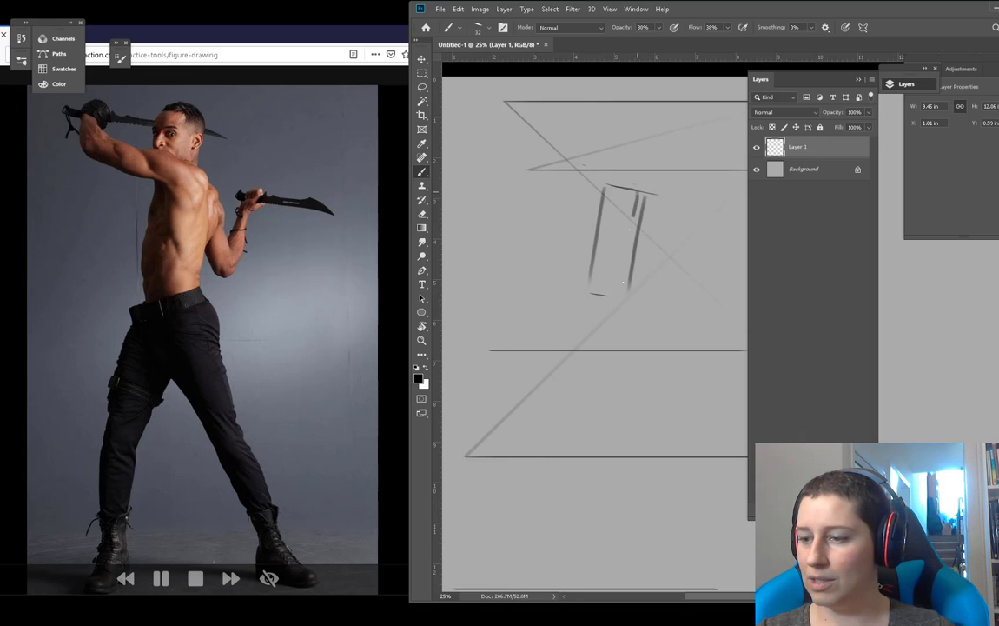
pyautogui.moveTo(636, 193); pyautogui.dragTo(623, 287)
pyautogui.moveTo(671, 202); pyautogui.dragTo(655, 285)
pyautogui.moveTo(639, 193); pyautogui.dragTo(620, 300)
pyautogui.moveTo(588, 291); pyautogui.dragTo(615, 299)
pyautogui.moveTo(628, 301)
pyautogui.mouseDown()
pyautogui.moveTo(657, 288)
pyautogui.moveTo(617, 299)
pyautogui.mouseUp()
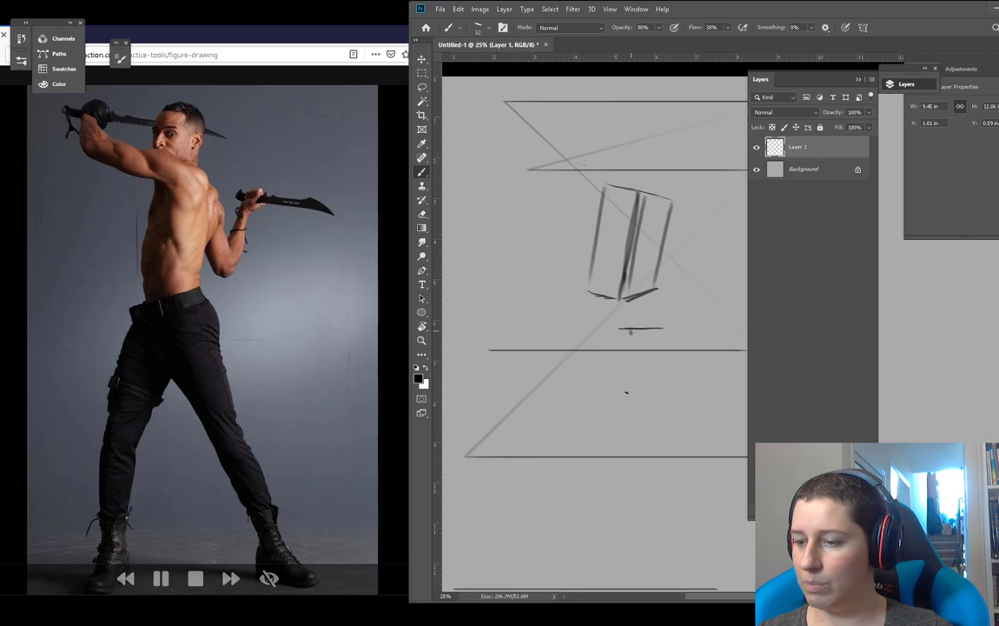
# Step: Build the swordsman's pelvis as a tapered box with a visible top plane below the torso box
pyautogui.moveTo(630, 331); pyautogui.dragTo(626, 406)
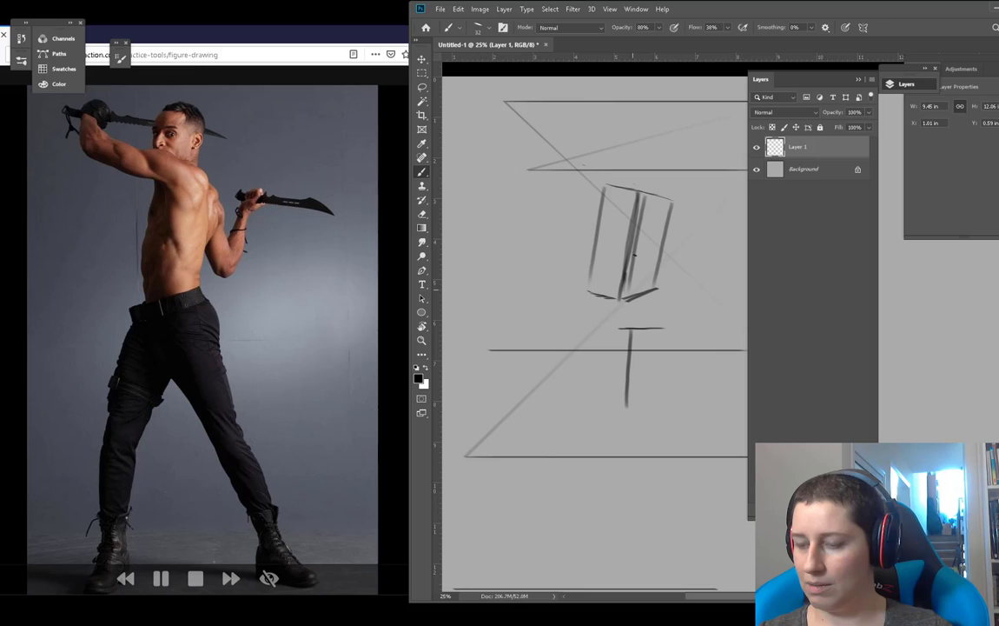
pyautogui.moveTo(623, 330); pyautogui.dragTo(631, 396)
pyautogui.moveTo(662, 328); pyautogui.dragTo(663, 355)
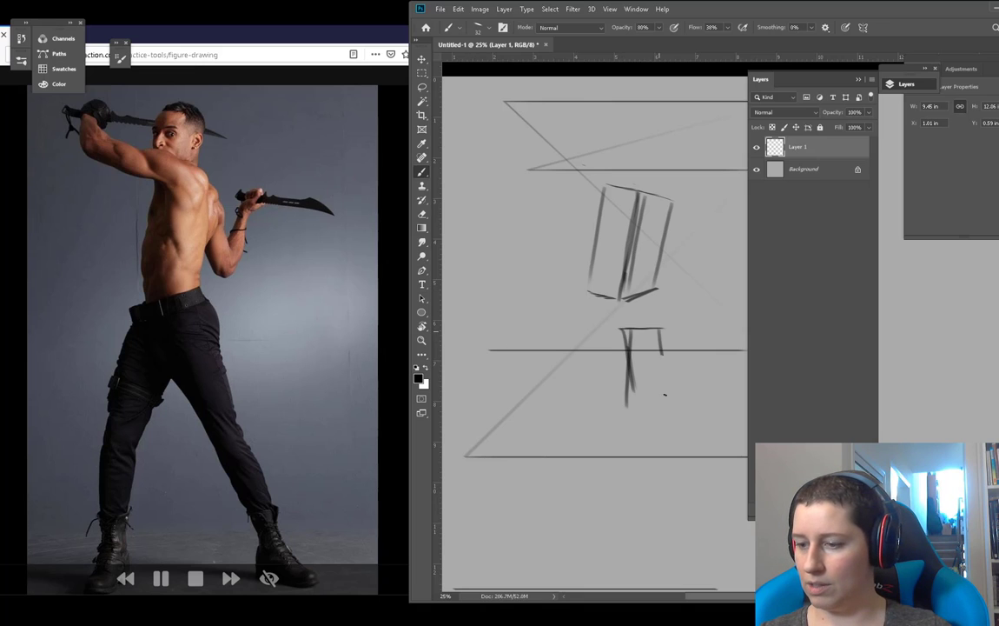
pyautogui.moveTo(591, 321); pyautogui.dragTo(607, 365)
pyautogui.moveTo(590, 318)
pyautogui.mouseDown()
pyautogui.moveTo(663, 329)
pyautogui.moveTo(609, 369)
pyautogui.moveTo(627, 392)
pyautogui.mouseUp()
pyautogui.moveTo(610, 367)
pyautogui.mouseDown()
pyautogui.moveTo(647, 385)
pyautogui.moveTo(636, 377)
pyautogui.mouseUp()
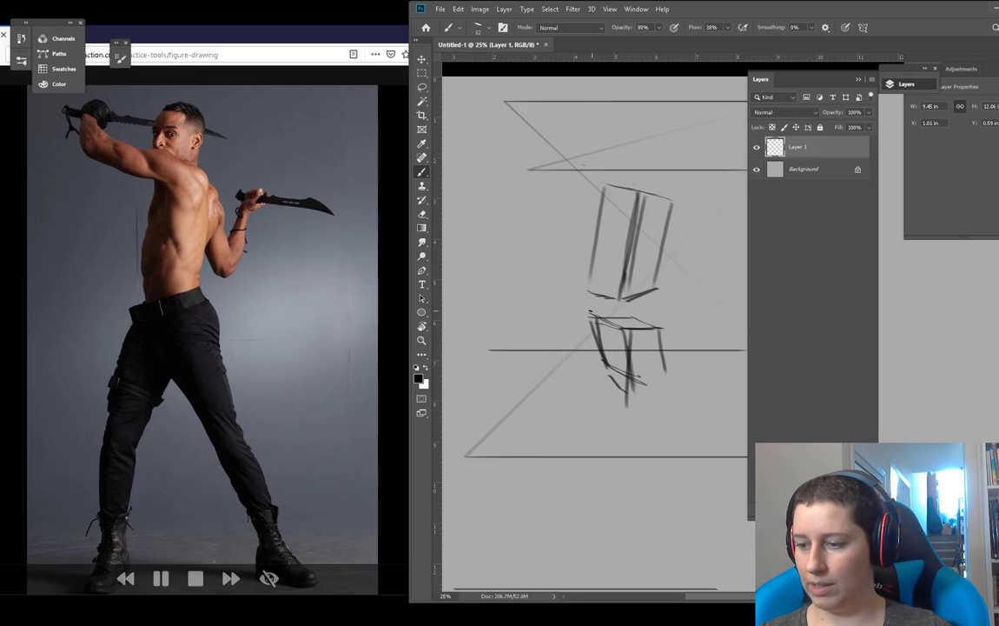
pyautogui.moveTo(589, 310)
pyautogui.mouseDown()
pyautogui.moveTo(636, 309)
pyautogui.moveTo(666, 371)
pyautogui.mouseUp()
pyautogui.moveTo(639, 381); pyautogui.dragTo(668, 372)
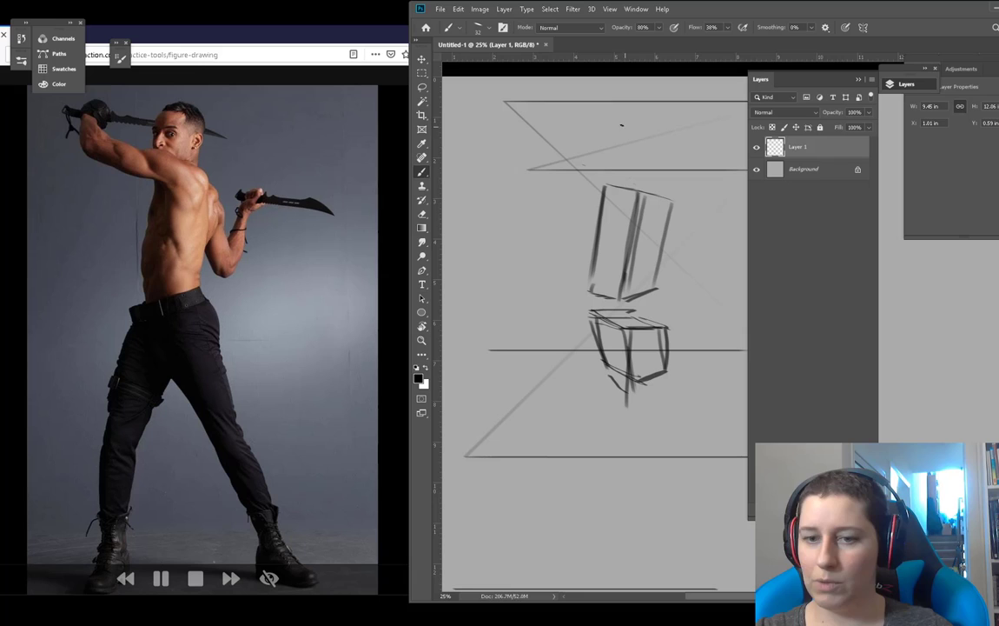
# Step: Draw the swordsman's head as a box with an eye line, and reinforce the torso box's top edge
pyautogui.moveTo(606, 119); pyautogui.dragTo(611, 170)
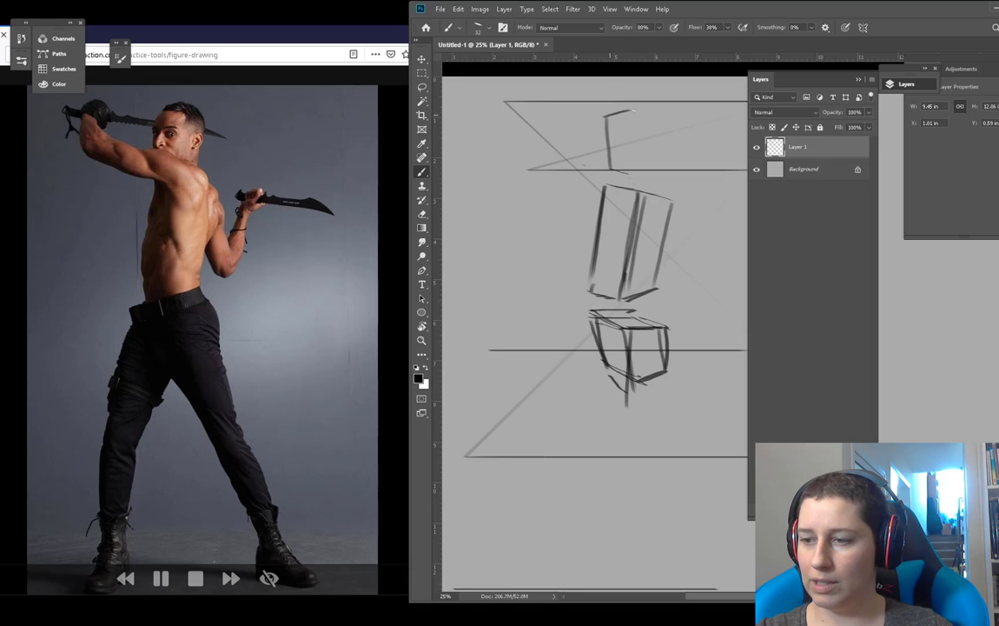
pyautogui.moveTo(605, 115)
pyautogui.mouseDown()
pyautogui.moveTo(636, 183)
pyautogui.moveTo(611, 174)
pyautogui.mouseUp()
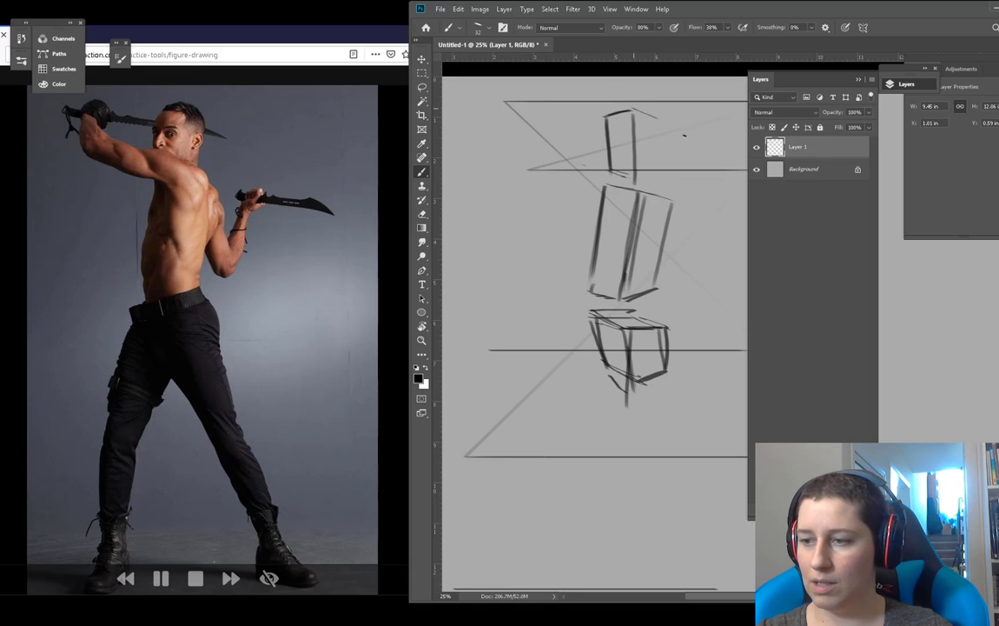
pyautogui.moveTo(670, 117); pyautogui.dragTo(636, 181)
pyautogui.moveTo(600, 114); pyautogui.dragTo(632, 110)
pyautogui.moveTo(607, 141); pyautogui.dragTo(631, 139)
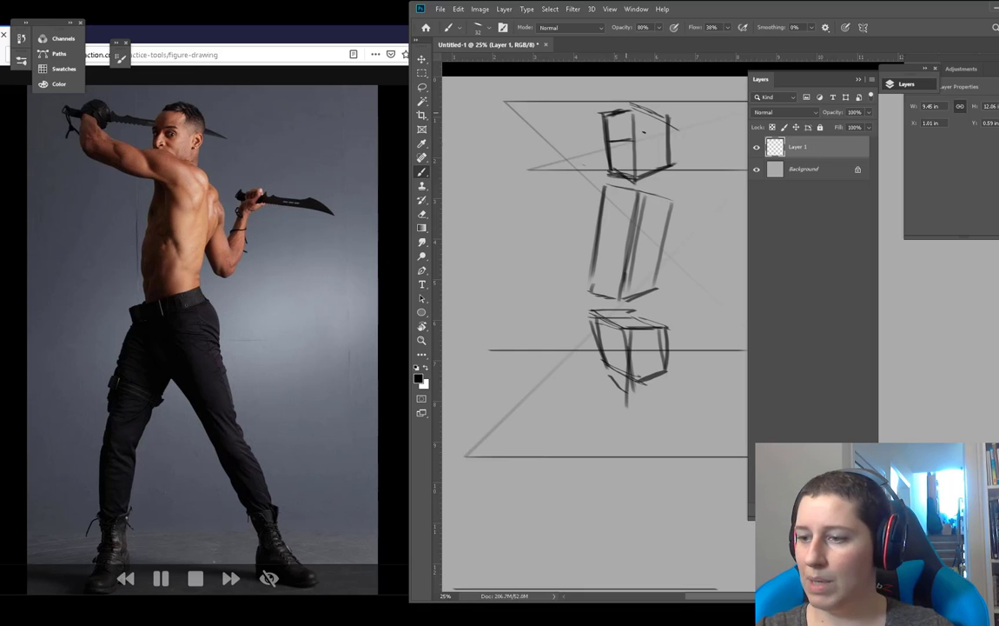
pyautogui.moveTo(607, 189); pyautogui.dragTo(644, 188)
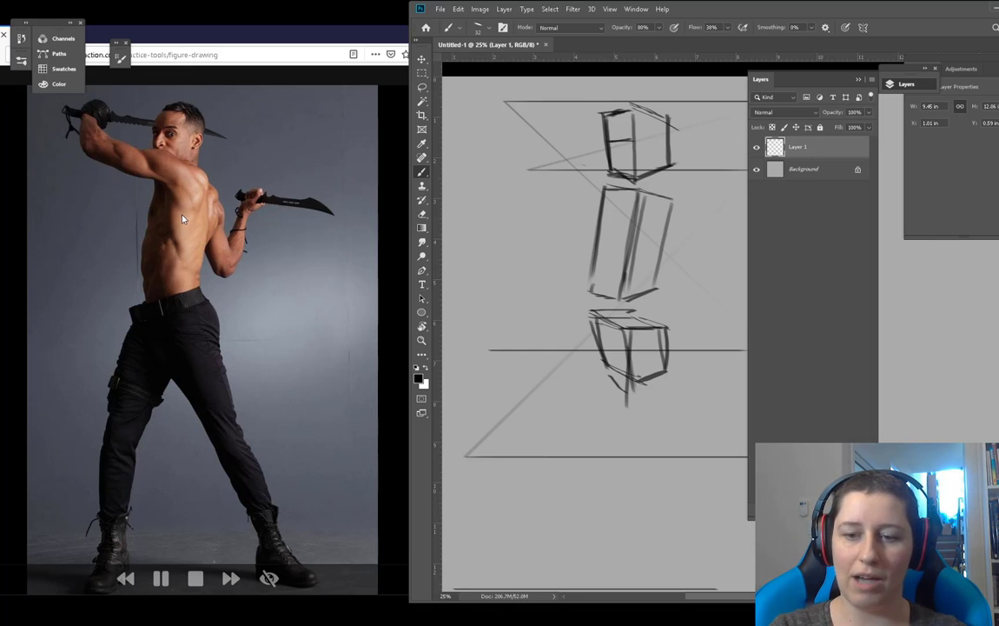
# Step: Draw a long horizontal guide across the torso box, and construct the raised arm with a cylindrical upper arm and folded forearm
pyautogui.moveTo(546, 225); pyautogui.dragTo(998, 250)
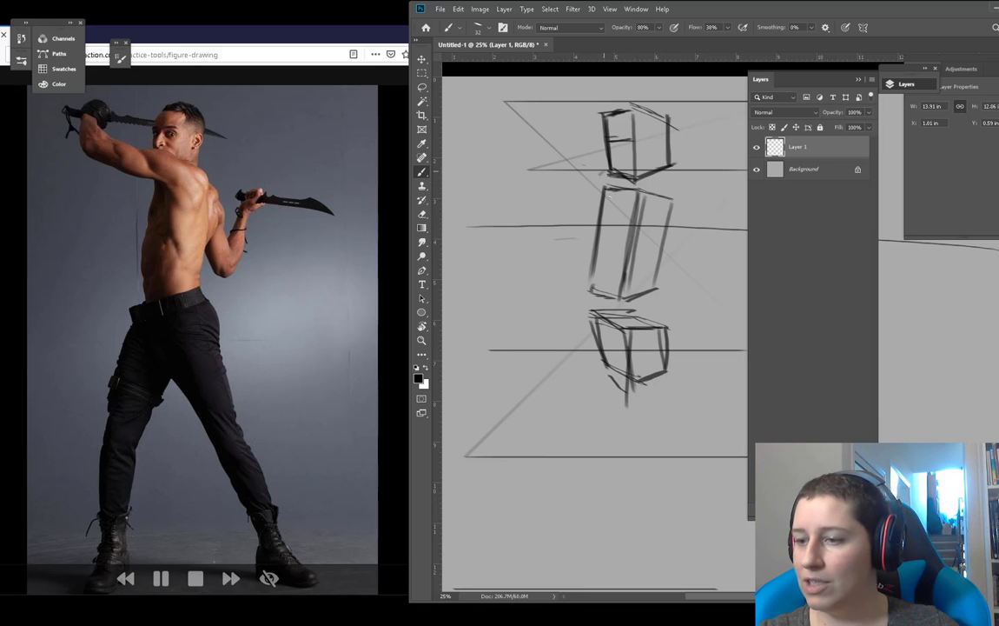
pyautogui.moveTo(506, 167)
pyautogui.mouseDown()
pyautogui.moveTo(501, 193)
pyautogui.moveTo(625, 178)
pyautogui.mouseUp()
pyautogui.moveTo(523, 170); pyautogui.dragTo(520, 199)
pyautogui.moveTo(504, 198); pyautogui.dragTo(608, 201)
pyautogui.moveTo(623, 180); pyautogui.dragTo(611, 206)
pyautogui.moveTo(521, 198); pyautogui.dragTo(611, 201)
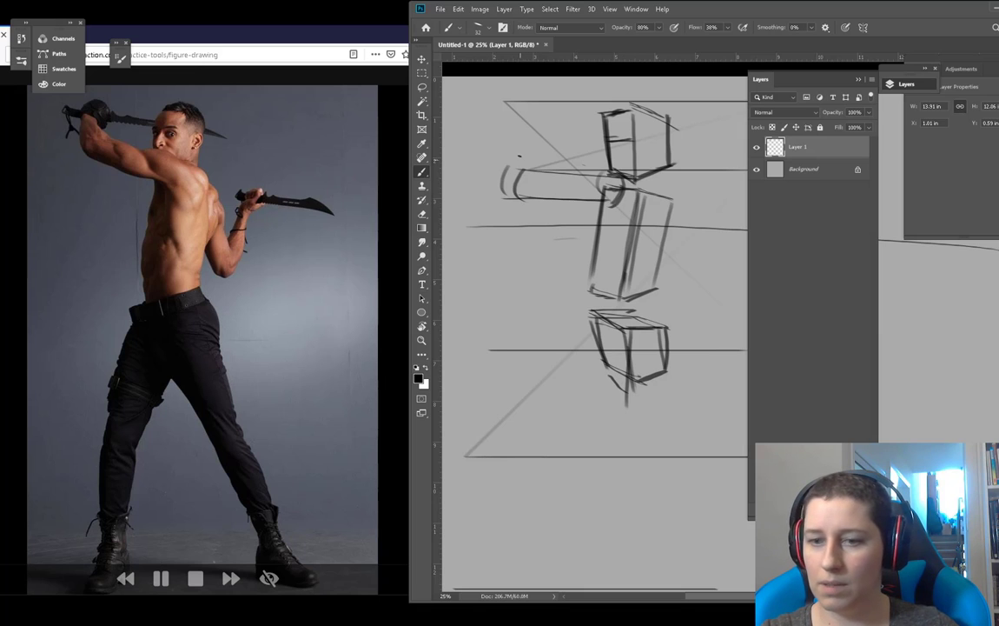
pyautogui.moveTo(504, 191)
pyautogui.mouseDown()
pyautogui.moveTo(538, 166)
pyautogui.moveTo(527, 148)
pyautogui.mouseUp()
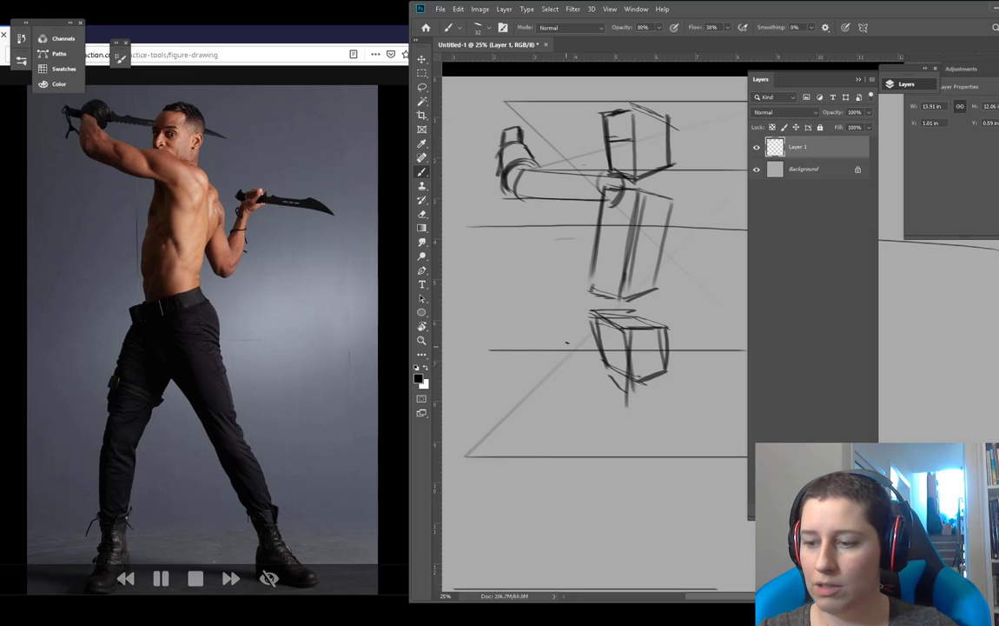
# Step: Start a separate extended-arm study beside the figure, with a curved arm contour and a boxy wrist section
pyautogui.click(890, 84)
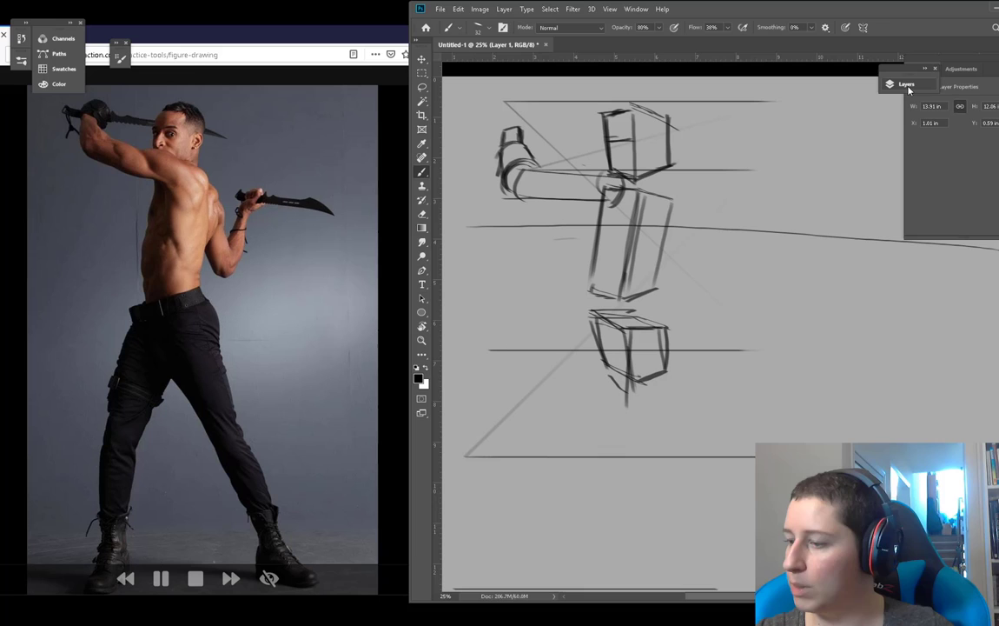
pyautogui.moveTo(919, 302)
pyautogui.mouseDown()
pyautogui.moveTo(881, 314)
pyautogui.moveTo(975, 297)
pyautogui.moveTo(894, 351)
pyautogui.moveTo(832, 328)
pyautogui.moveTo(800, 331)
pyautogui.mouseUp()
pyautogui.moveTo(800, 330)
pyautogui.mouseDown()
pyautogui.moveTo(836, 343)
pyautogui.moveTo(881, 334)
pyautogui.moveTo(815, 331)
pyautogui.moveTo(801, 354)
pyautogui.moveTo(892, 351)
pyautogui.mouseUp()
pyautogui.moveTo(962, 297); pyautogui.dragTo(998, 290)
pyautogui.moveTo(954, 310); pyautogui.dragTo(998, 330)
# Step: Add angular finger and thumb shapes to the arm study, darken its inner edge, and place a small mark above
pyautogui.moveTo(801, 332); pyautogui.dragTo(762, 376)
pyautogui.moveTo(831, 358)
pyautogui.mouseDown()
pyautogui.moveTo(822, 384)
pyautogui.moveTo(830, 403)
pyautogui.mouseUp()
pyautogui.moveTo(806, 380)
pyautogui.mouseDown()
pyautogui.moveTo(827, 401)
pyautogui.moveTo(766, 406)
pyautogui.mouseUp()
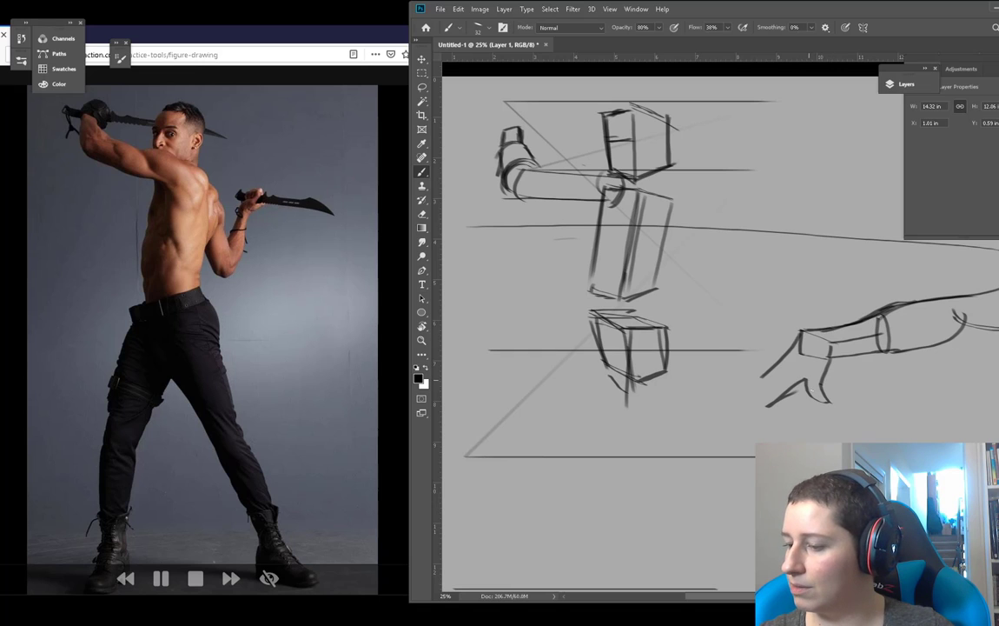
pyautogui.moveTo(835, 347); pyautogui.dragTo(829, 409)
pyautogui.moveTo(839, 268); pyautogui.dragTo(854, 306)
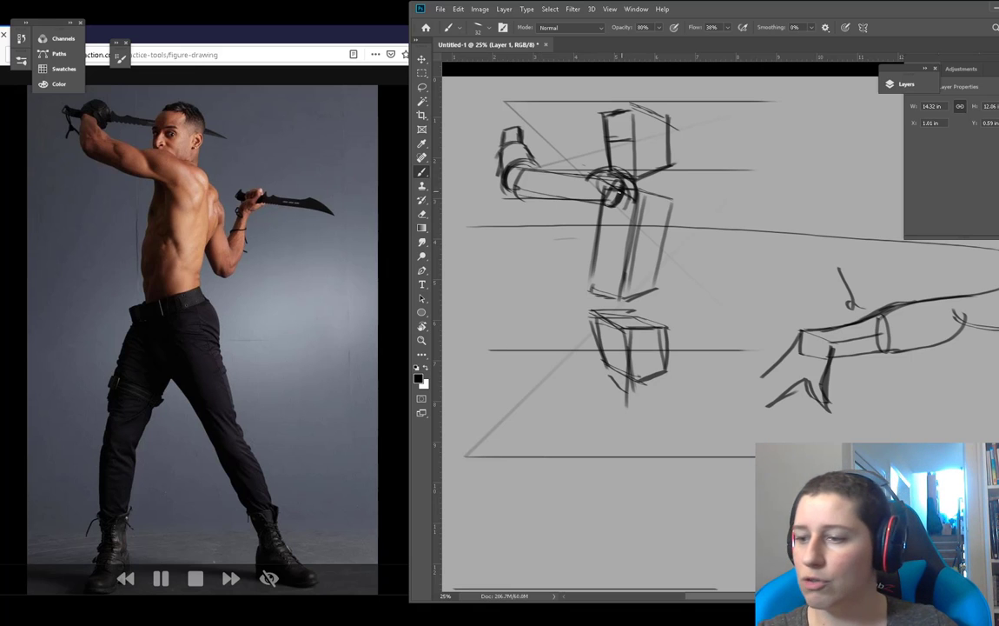
# Step: Construct the swordsman's far arm with a shoulder joint, cylindrical upper arm, elbow and upward-bent forearm
pyautogui.moveTo(680, 202); pyautogui.dragTo(678, 198)
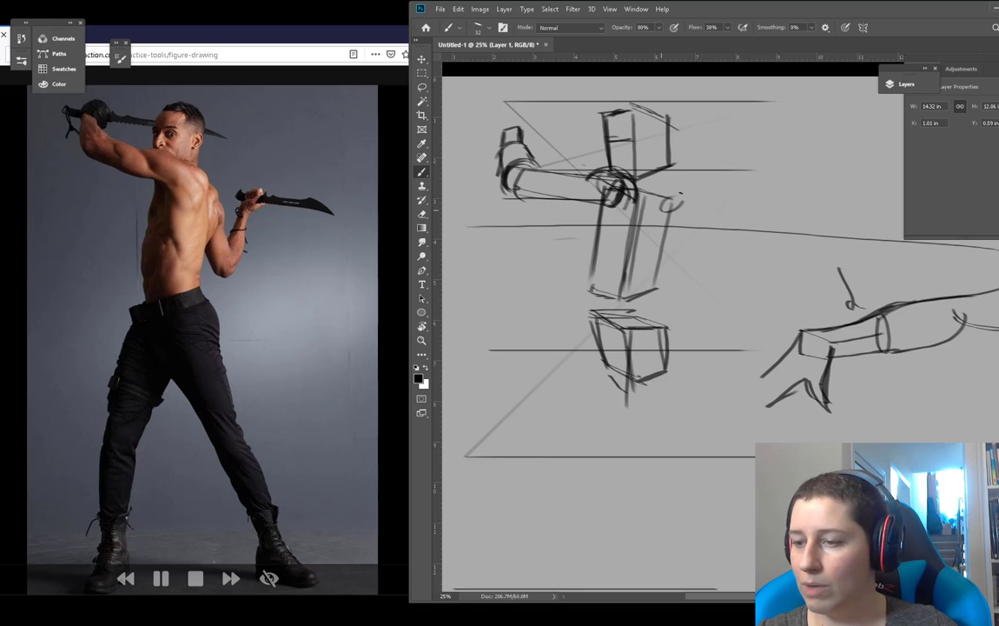
pyautogui.moveTo(658, 269)
pyautogui.mouseDown()
pyautogui.moveTo(684, 268)
pyautogui.moveTo(680, 287)
pyautogui.moveTo(698, 265)
pyautogui.mouseUp()
pyautogui.moveTo(683, 195); pyautogui.dragTo(696, 265)
pyautogui.moveTo(663, 211); pyautogui.dragTo(680, 274)
pyautogui.moveTo(691, 231); pyautogui.dragTo(692, 244)
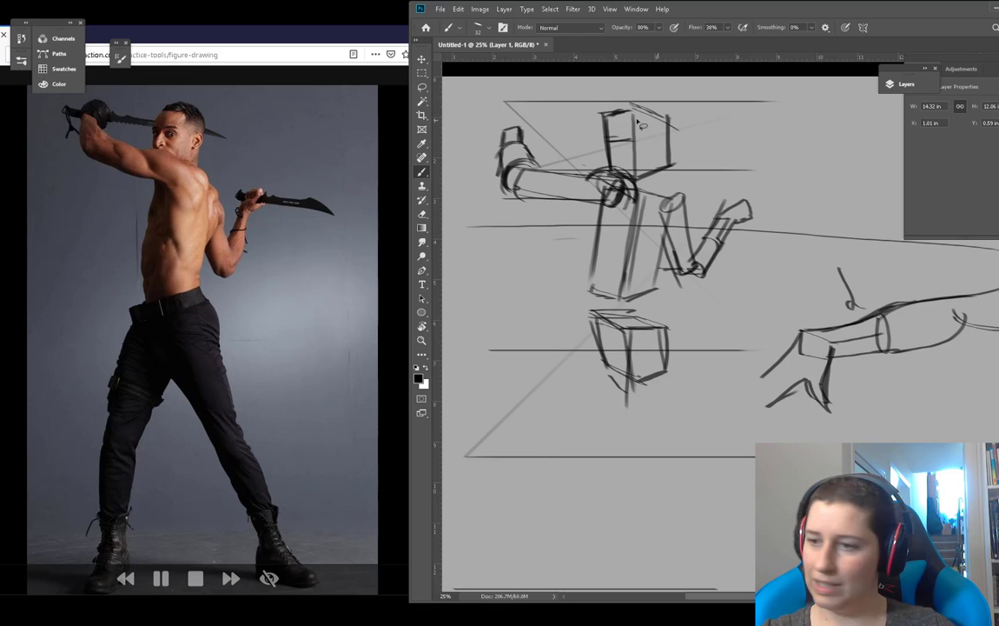
# Step: Select the swordsman's head box with the Lasso, shift it slightly back over the neck, and clear the selection
pyautogui.press('l')
pyautogui.moveTo(599, 107)
pyautogui.mouseDown()
pyautogui.moveTo(601, 148)
pyautogui.moveTo(665, 108)
pyautogui.moveTo(600, 152)
pyautogui.moveTo(622, 154)
pyautogui.moveTo(604, 165)
pyautogui.moveTo(635, 103)
pyautogui.mouseUp()
pyautogui.press('v')
pyautogui.hotkey('ctrl', 'd')
pyautogui.press('b')
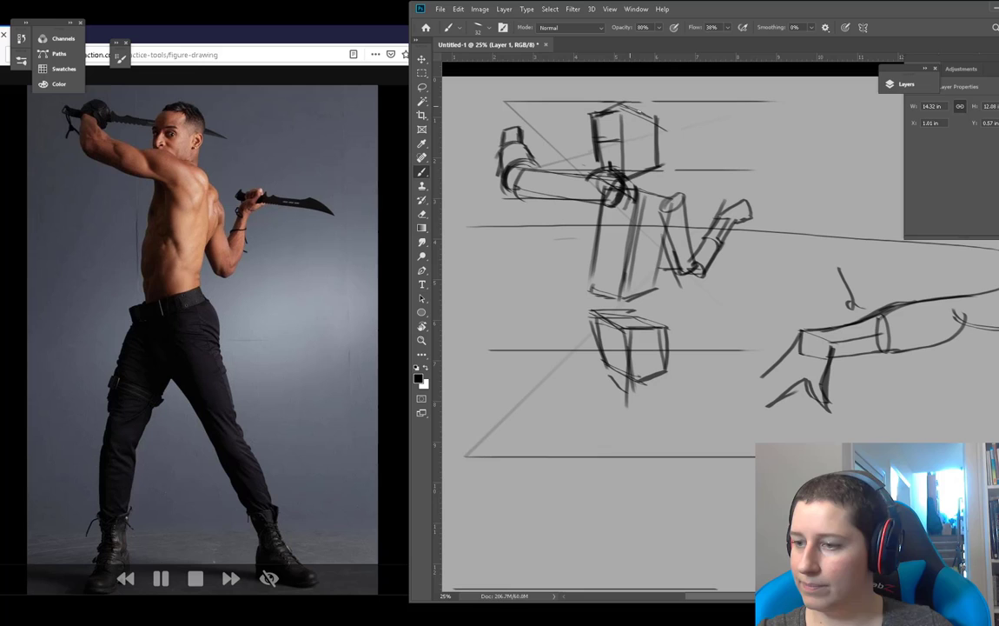
# Step: Rework the torso box with a far shoulder curve, a cleaned-up side plane and darker vertical edges down to the waist
pyautogui.moveTo(653, 200)
pyautogui.mouseDown()
pyautogui.moveTo(641, 250)
pyautogui.moveTo(627, 175)
pyautogui.mouseUp()
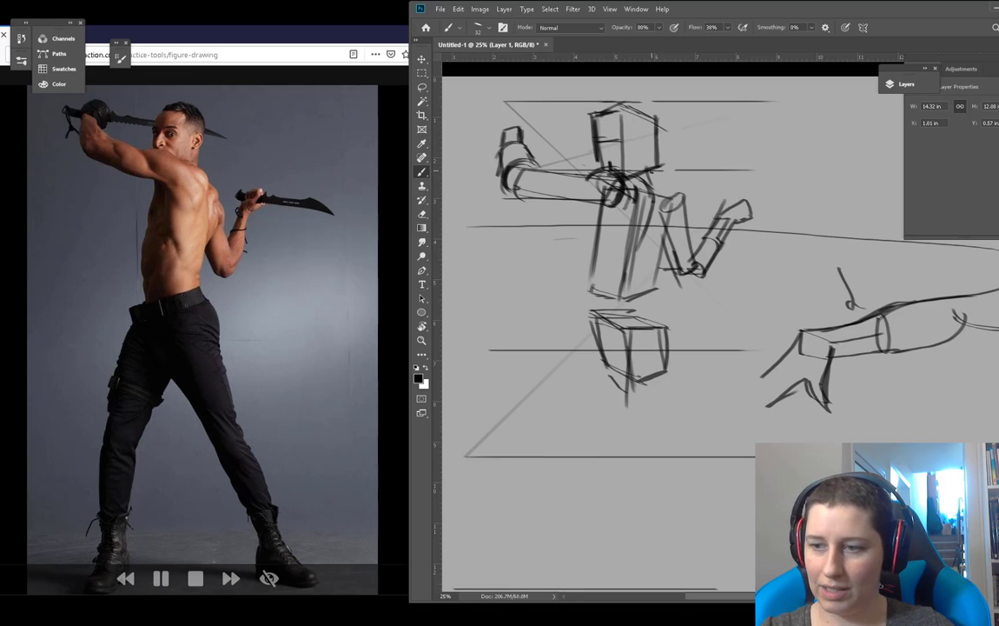
pyautogui.moveTo(655, 193); pyautogui.dragTo(640, 287)
pyautogui.hotkey('ctrl', 'z')
pyautogui.moveTo(653, 210)
pyautogui.mouseDown()
pyautogui.moveTo(637, 293)
pyautogui.moveTo(667, 328)
pyautogui.moveTo(661, 304)
pyautogui.mouseUp()
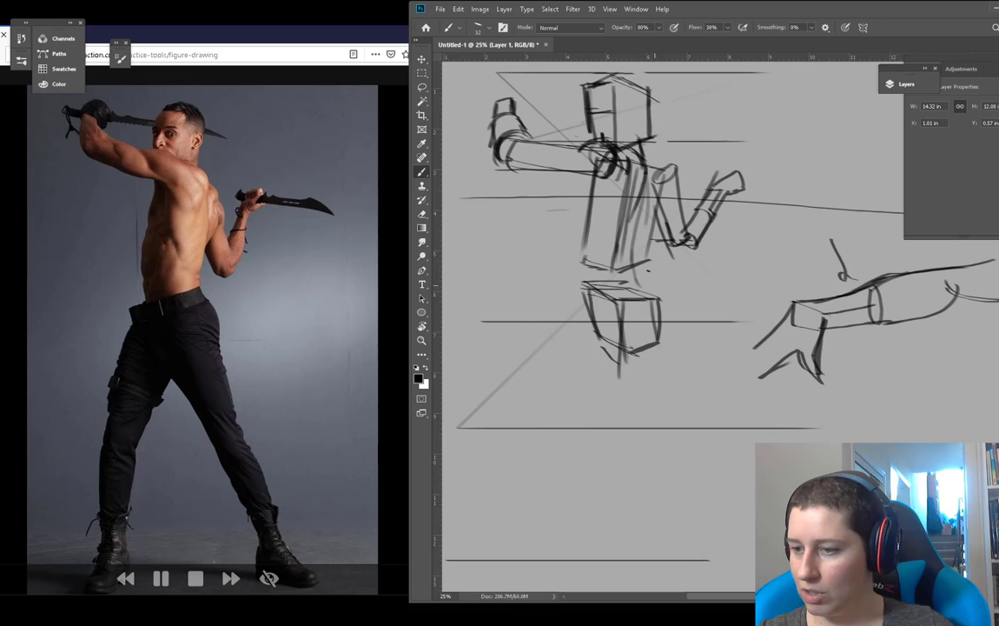
pyautogui.press('e')
pyautogui.moveTo(632, 180)
pyautogui.mouseDown()
pyautogui.moveTo(620, 271)
pyautogui.moveTo(635, 217)
pyautogui.moveTo(630, 265)
pyautogui.mouseUp()
pyautogui.press('b')
pyautogui.moveTo(635, 176); pyautogui.dragTo(625, 277)
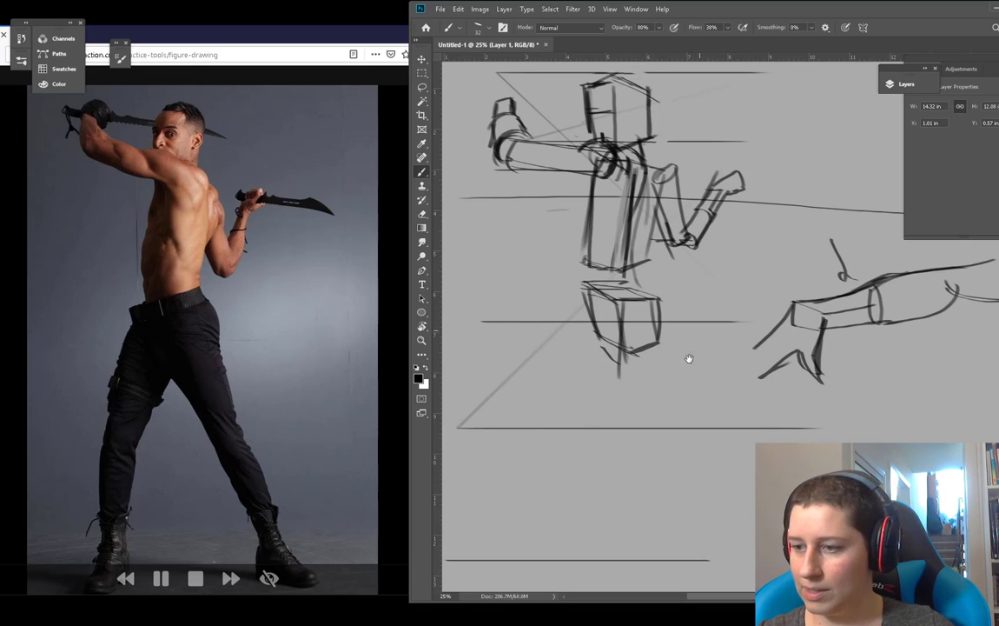
# Step: Construct the straight rear leg below the pelvis with a tapered thigh, a knee line and a boxy lower leg
pyautogui.moveTo(685, 357); pyautogui.dragTo(675, 311)
pyautogui.moveTo(613, 314); pyautogui.dragTo(642, 433)
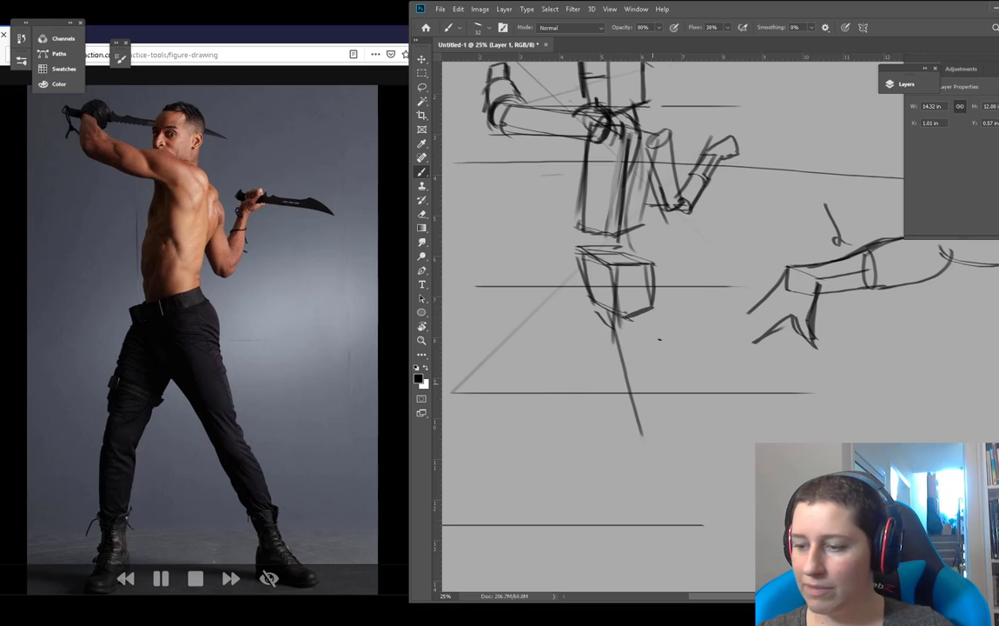
pyautogui.moveTo(658, 304); pyautogui.dragTo(662, 395)
pyautogui.moveTo(664, 348); pyautogui.dragTo(679, 552)
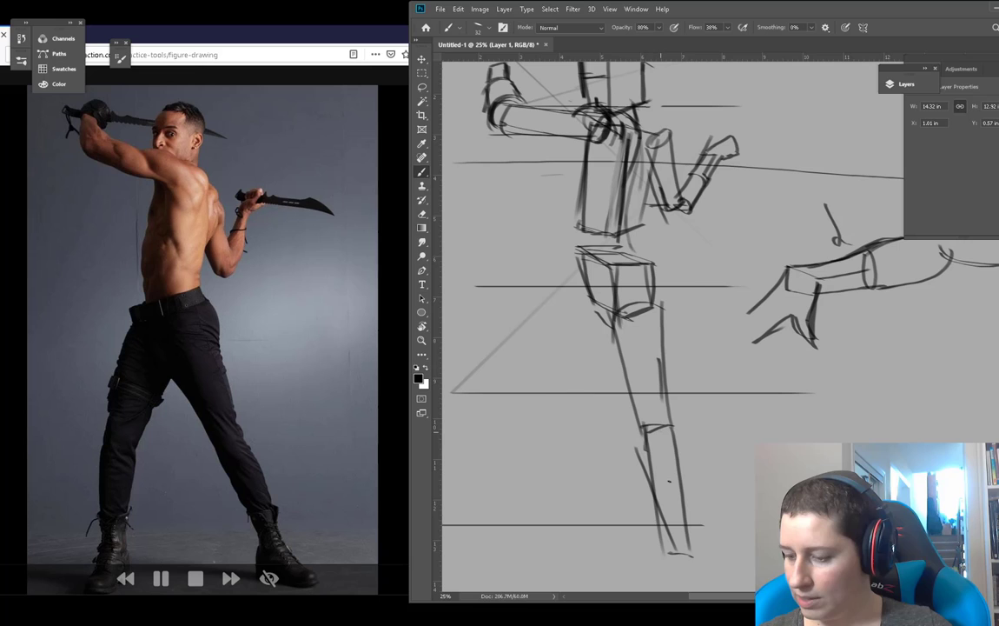
pyautogui.moveTo(662, 431)
pyautogui.mouseDown()
pyautogui.moveTo(681, 551)
pyautogui.moveTo(680, 537)
pyautogui.mouseUp()
pyautogui.moveTo(635, 440)
pyautogui.mouseDown()
pyautogui.moveTo(687, 563)
pyautogui.moveTo(679, 466)
pyautogui.moveTo(672, 525)
pyautogui.mouseUp()
# Step: Add a wedge-shaped foot to the straight leg, with a sloping instep and a flat sole
pyautogui.moveTo(699, 474); pyautogui.dragTo(753, 526)
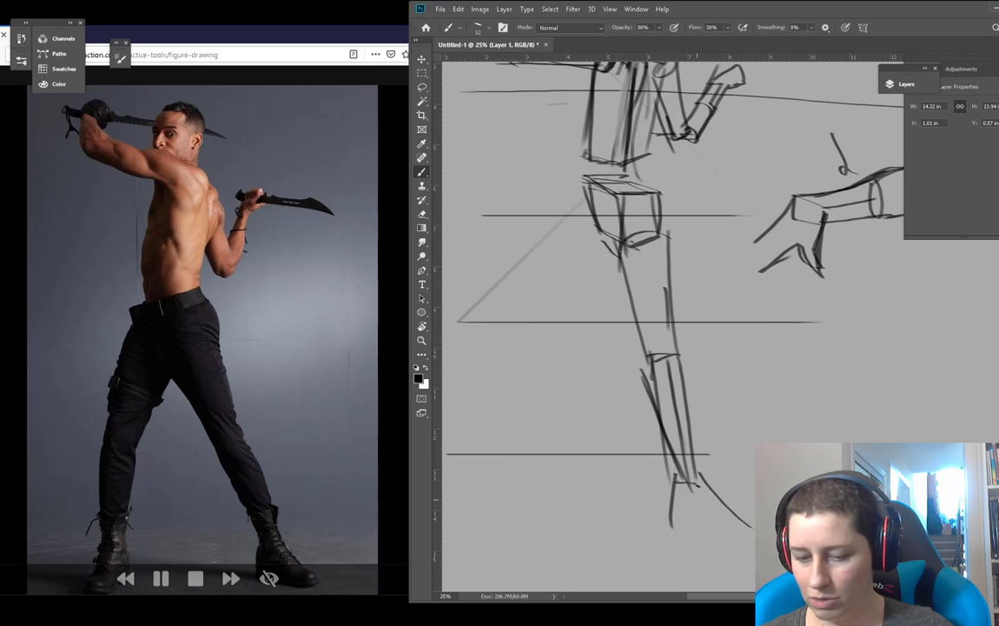
pyautogui.moveTo(686, 481)
pyautogui.mouseDown()
pyautogui.moveTo(698, 512)
pyautogui.moveTo(740, 536)
pyautogui.mouseUp()
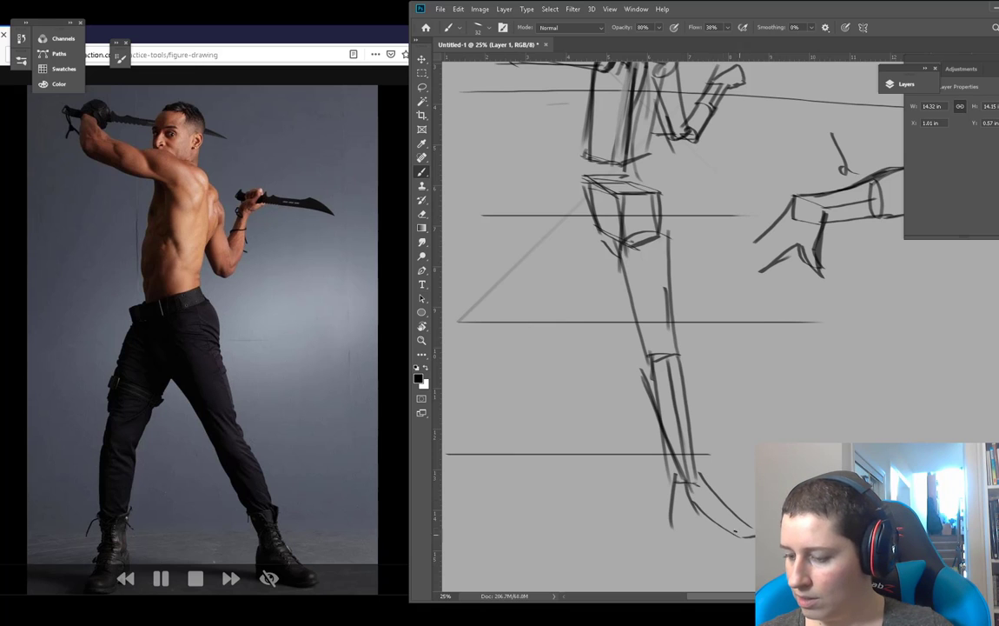
pyautogui.moveTo(671, 525); pyautogui.dragTo(746, 540)
# Step: Construct the swordsman's other leg with thigh, knee, shin and foot, and wrap cross-section bands around the shin and thigh
pyautogui.moveTo(616, 350); pyautogui.dragTo(622, 380)
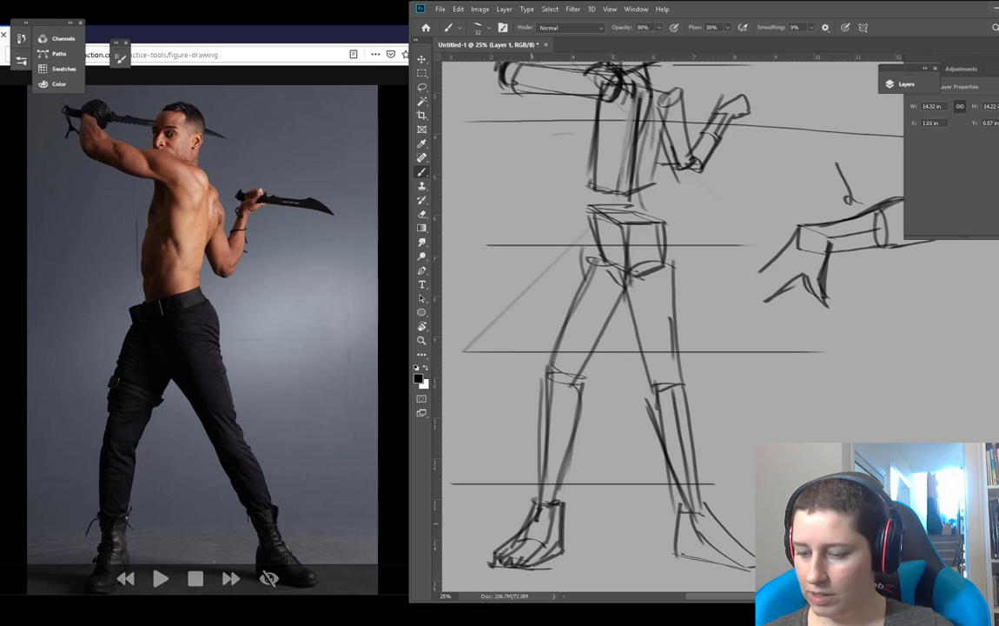
pyautogui.moveTo(587, 471); pyautogui.dragTo(544, 496)
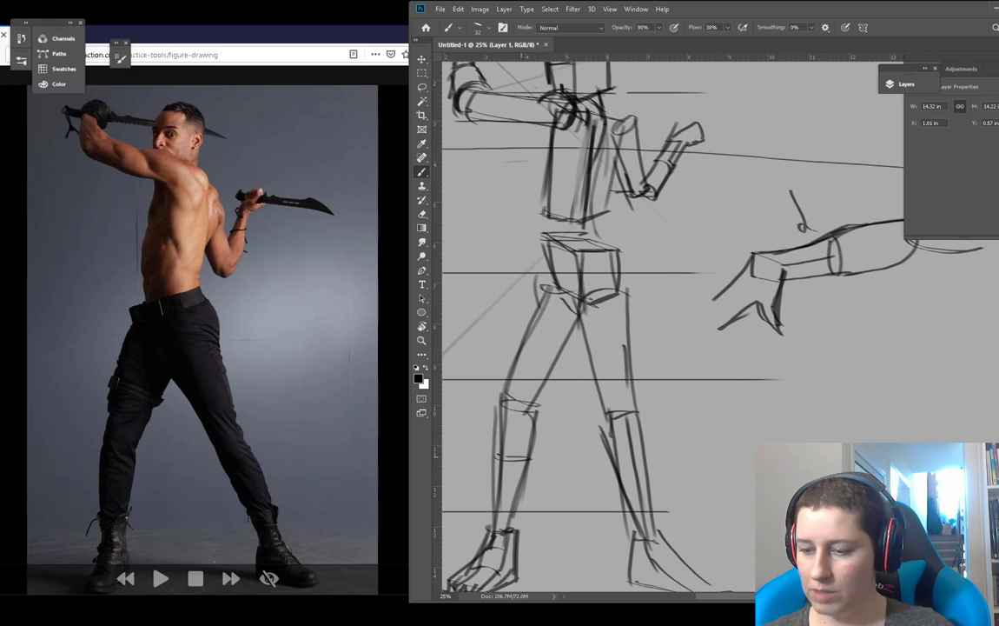
pyautogui.moveTo(540, 378)
pyautogui.mouseDown()
pyautogui.moveTo(522, 422)
pyautogui.moveTo(533, 416)
pyautogui.moveTo(494, 392)
pyautogui.moveTo(532, 422)
pyautogui.mouseUp()
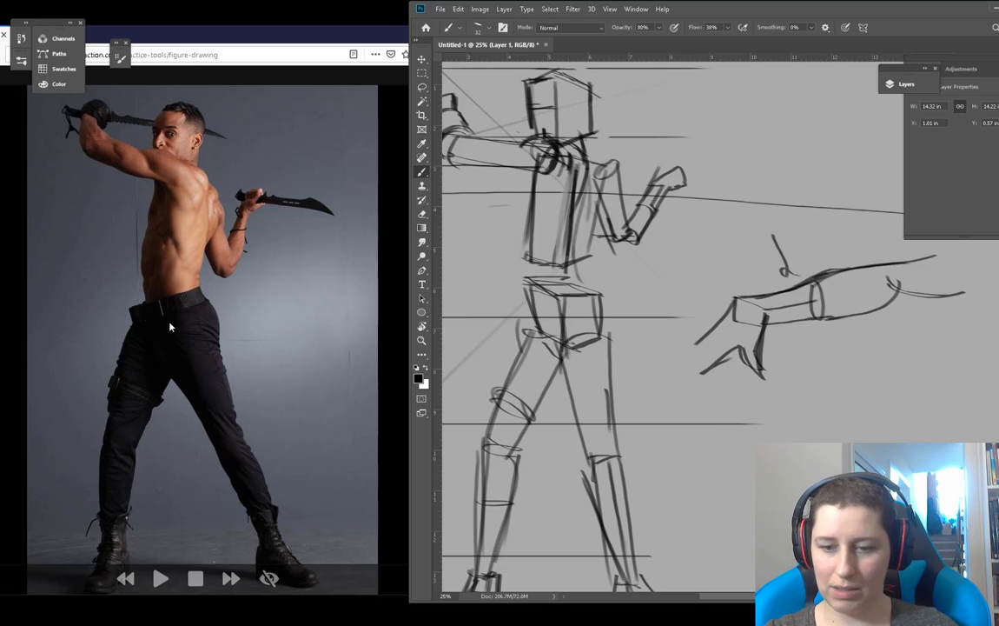
# Step: Wrap a belt band around the top of the pelvis box and add a curved contour line to the torso
pyautogui.moveTo(525, 304)
pyautogui.mouseDown()
pyautogui.moveTo(601, 294)
pyautogui.moveTo(522, 295)
pyautogui.moveTo(583, 307)
pyautogui.moveTo(589, 275)
pyautogui.moveTo(520, 294)
pyautogui.moveTo(600, 284)
pyautogui.moveTo(530, 311)
pyautogui.moveTo(614, 272)
pyautogui.moveTo(646, 319)
pyautogui.mouseUp()
pyautogui.moveTo(571, 241); pyautogui.dragTo(602, 325)
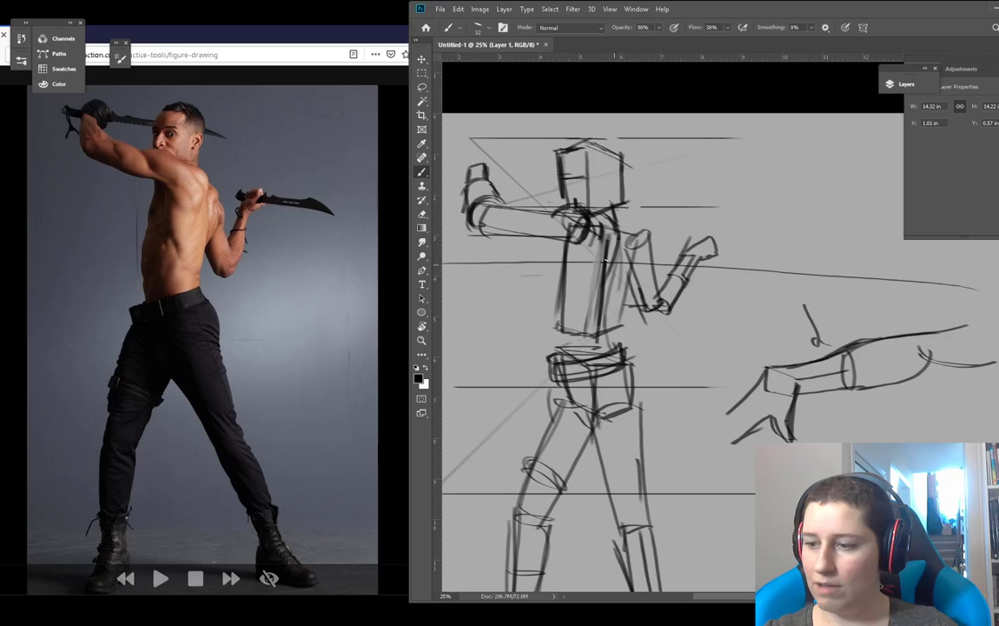
pyautogui.moveTo(606, 260); pyautogui.dragTo(682, 373)
pyautogui.moveTo(695, 411)
pyautogui.mouseDown()
pyautogui.moveTo(675, 393)
pyautogui.moveTo(696, 388)
pyautogui.mouseUp()
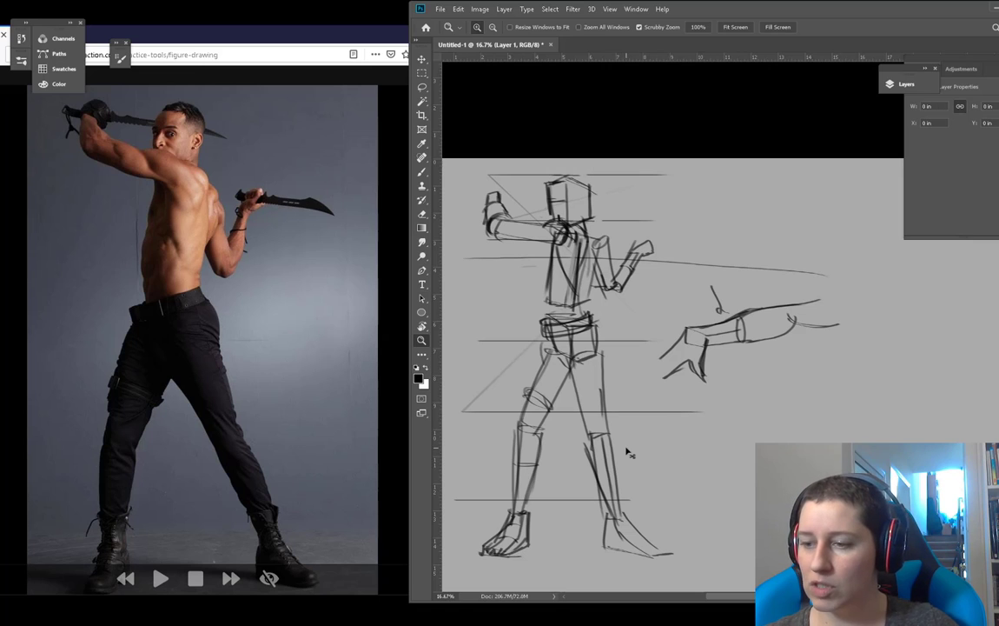
# Step: Clear the canvas and start a side-view mannequin with a backward-leaning torso box and an oppositely tilted pelvis box
pyautogui.press('Delete')
pyautogui.press('b')
pyautogui.moveTo(569, 256)
pyautogui.mouseDown()
pyautogui.moveTo(601, 262)
pyautogui.moveTo(566, 262)
pyautogui.moveTo(547, 346)
pyautogui.mouseUp()
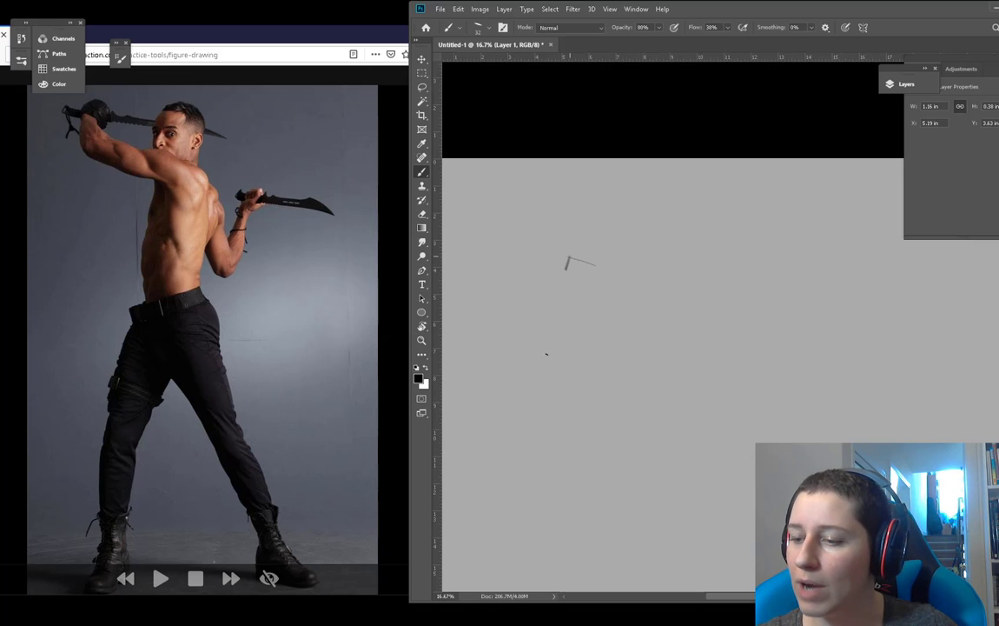
pyautogui.moveTo(597, 265); pyautogui.dragTo(571, 418)
pyautogui.moveTo(549, 369)
pyautogui.mouseDown()
pyautogui.moveTo(593, 364)
pyautogui.moveTo(603, 415)
pyautogui.mouseUp()
pyautogui.moveTo(571, 419)
pyautogui.mouseDown()
pyautogui.moveTo(603, 416)
pyautogui.moveTo(565, 372)
pyautogui.moveTo(600, 367)
pyautogui.mouseUp()
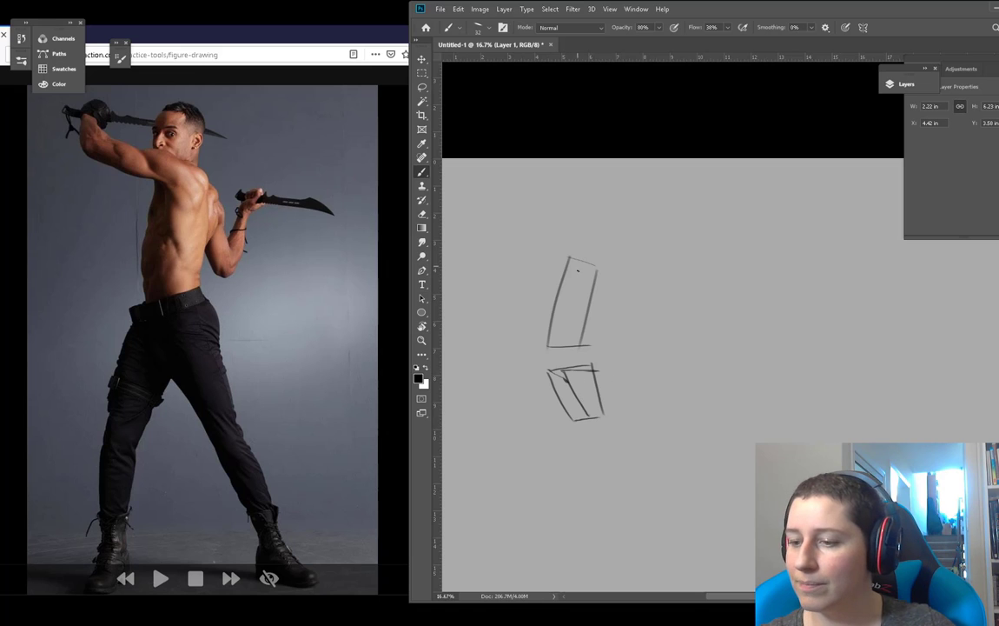
# Step: Draw a head box above the mannequin's torso, with a narrow front plane
pyautogui.moveTo(543, 200); pyautogui.dragTo(553, 241)
pyautogui.moveTo(572, 226); pyautogui.dragTo(577, 244)
pyautogui.moveTo(539, 189); pyautogui.dragTo(590, 188)
pyautogui.moveTo(590, 191)
pyautogui.mouseDown()
pyautogui.moveTo(592, 237)
pyautogui.moveTo(577, 242)
pyautogui.mouseUp()
pyautogui.moveTo(547, 190)
pyautogui.mouseDown()
pyautogui.moveTo(556, 248)
pyautogui.moveTo(549, 241)
pyautogui.mouseUp()
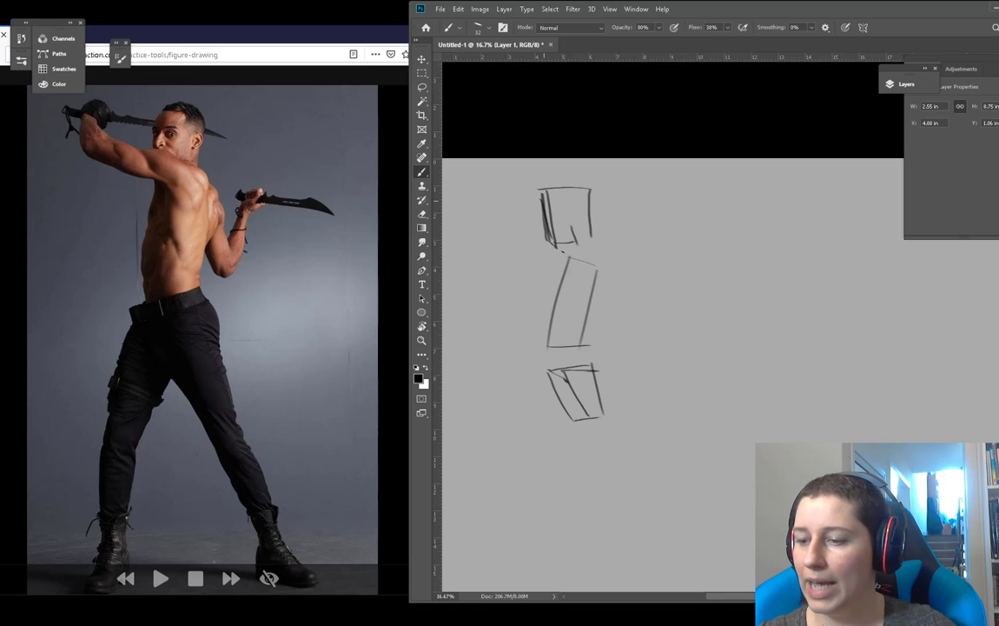
# Step: Divide the mannequin's torso box into two planes, darken its edges, and connect it to the head with a short neck
pyautogui.moveTo(608, 362); pyautogui.dragTo(598, 326)
pyautogui.moveTo(570, 220); pyautogui.dragTo(548, 310)
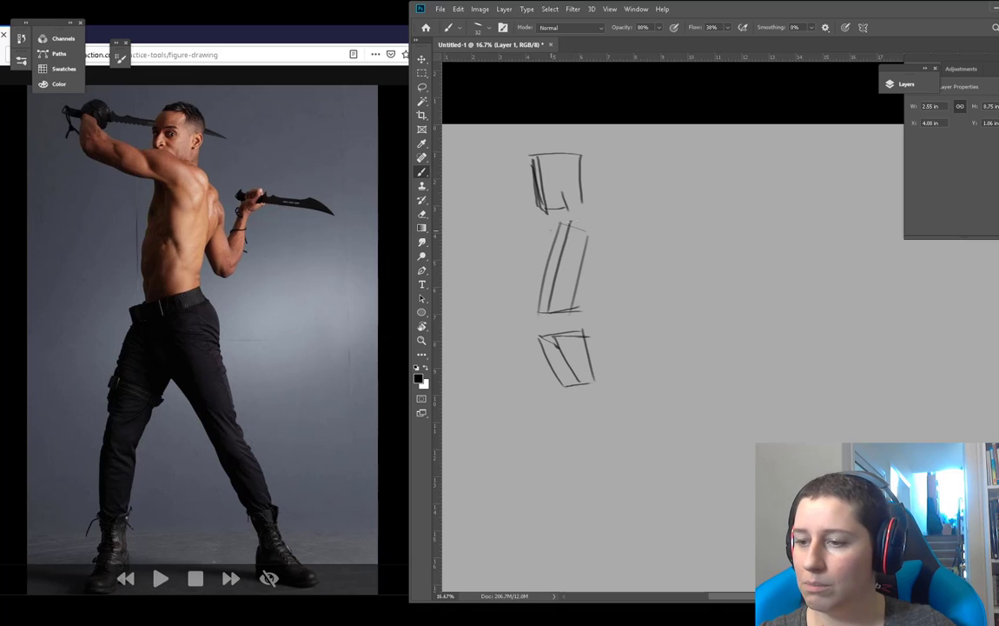
pyautogui.moveTo(593, 234); pyautogui.dragTo(573, 318)
pyautogui.moveTo(557, 224); pyautogui.dragTo(540, 310)
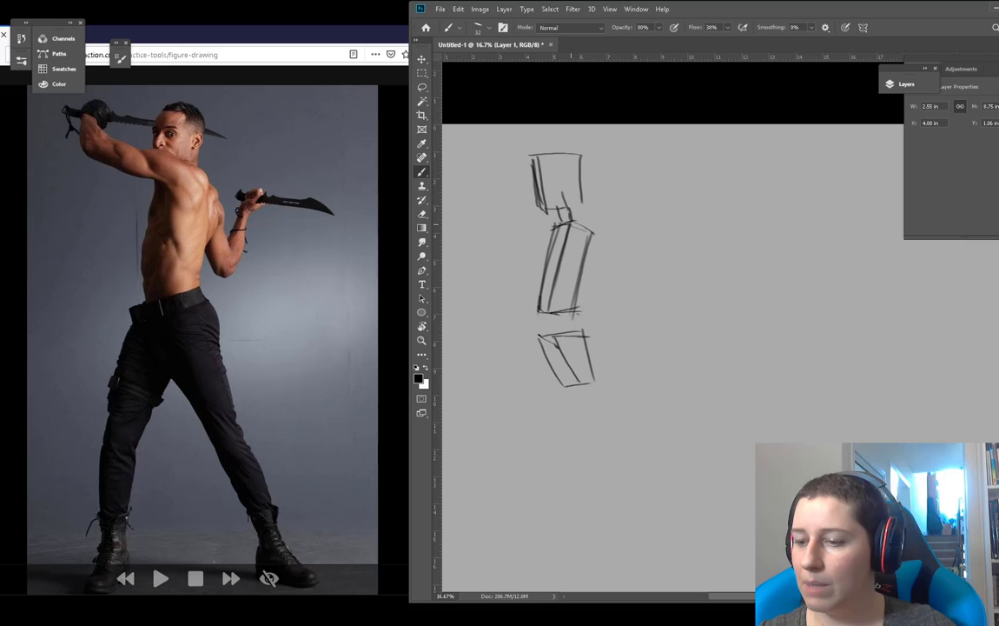
# Step: Add thighs, angled shins and a foot line below the mannequin's pelvis, and hang a bent arm from its shoulder
pyautogui.moveTo(546, 342)
pyautogui.mouseDown()
pyautogui.moveTo(573, 387)
pyautogui.moveTo(551, 351)
pyautogui.moveTo(538, 452)
pyautogui.mouseUp()
pyautogui.moveTo(574, 351); pyautogui.dragTo(551, 452)
pyautogui.moveTo(534, 455); pyautogui.dragTo(557, 454)
pyautogui.moveTo(534, 457); pyautogui.dragTo(580, 557)
pyautogui.moveTo(547, 553); pyautogui.dragTo(574, 555)
pyautogui.moveTo(536, 356)
pyautogui.mouseDown()
pyautogui.moveTo(521, 447)
pyautogui.moveTo(549, 532)
pyautogui.mouseUp()
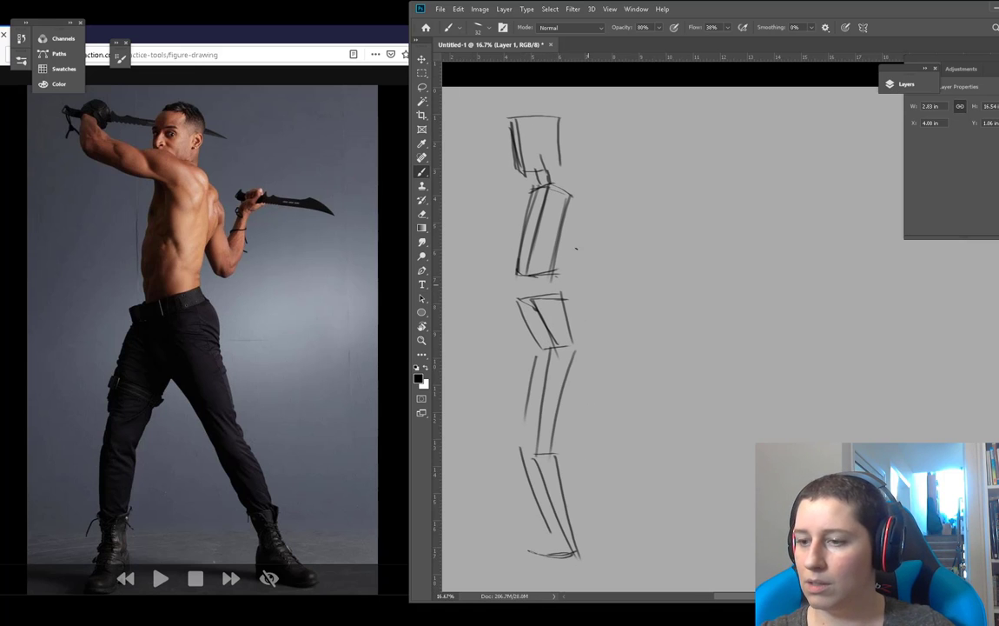
pyautogui.moveTo(547, 186)
pyautogui.mouseDown()
pyautogui.moveTo(557, 258)
pyautogui.moveTo(583, 271)
pyautogui.moveTo(546, 345)
pyautogui.mouseUp()
pyautogui.moveTo(579, 271); pyautogui.dragTo(547, 368)
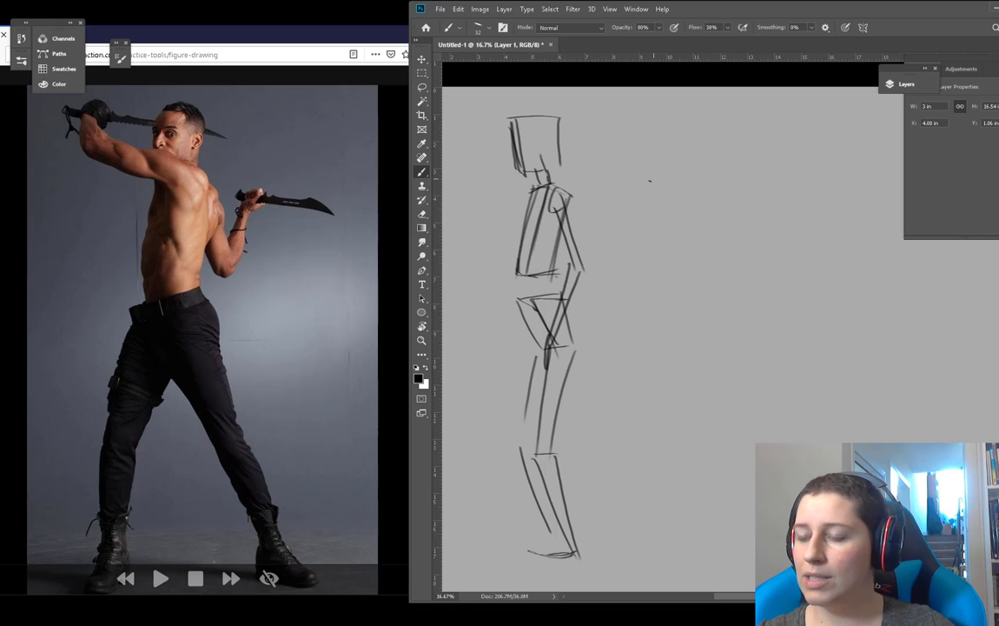
pyautogui.moveTo(666, 128)
pyautogui.mouseDown()
pyautogui.moveTo(667, 517)
pyautogui.moveTo(684, 356)
pyautogui.moveTo(685, 543)
pyautogui.mouseUp()
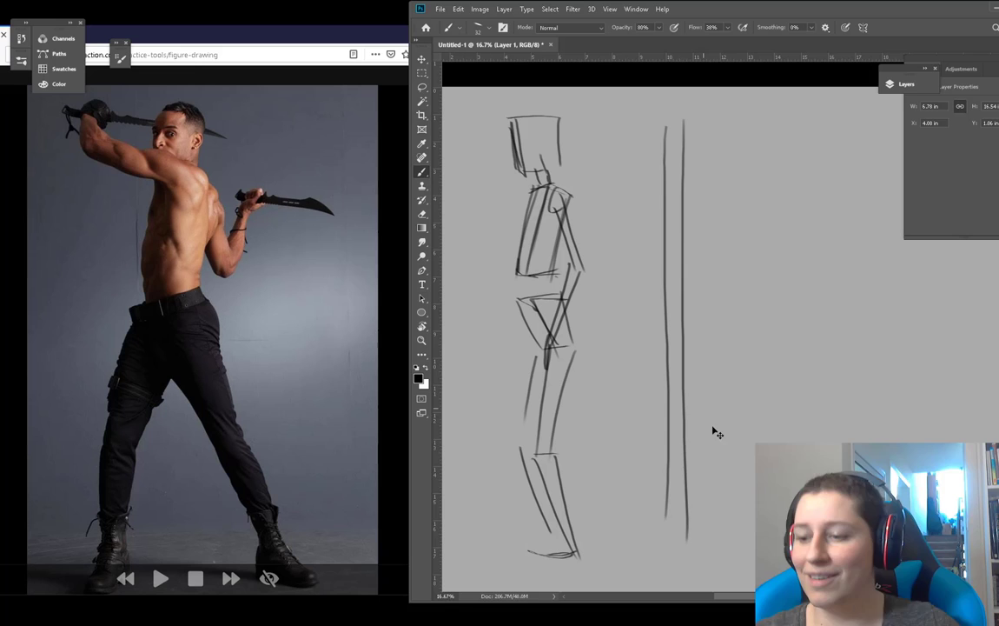
pyautogui.hotkey('ctrl', 'z')
pyautogui.hotkey('ctrl', 'z')
# Step: Start a second side-view mannequin beside the first, with a head box, slanted neck and leaning torso box
pyautogui.moveTo(629, 122)
pyautogui.mouseDown()
pyautogui.moveTo(629, 168)
pyautogui.moveTo(665, 163)
pyautogui.mouseUp()
pyautogui.moveTo(637, 116); pyautogui.dragTo(666, 139)
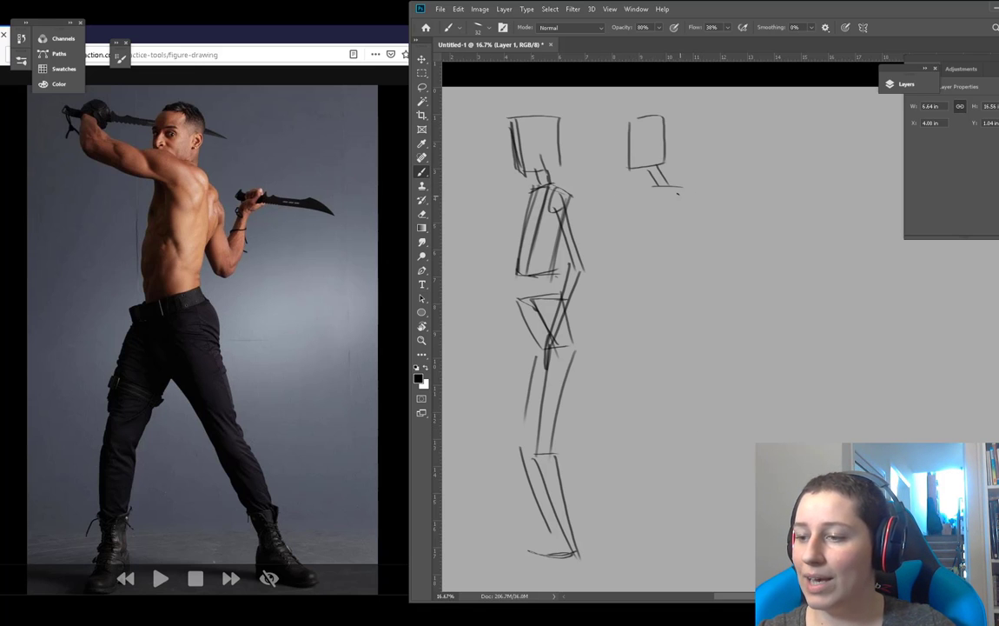
pyautogui.moveTo(652, 187)
pyautogui.mouseDown()
pyautogui.moveTo(643, 292)
pyautogui.moveTo(629, 263)
pyautogui.moveTo(663, 267)
pyautogui.mouseUp()
pyautogui.moveTo(680, 185); pyautogui.dragTo(663, 264)
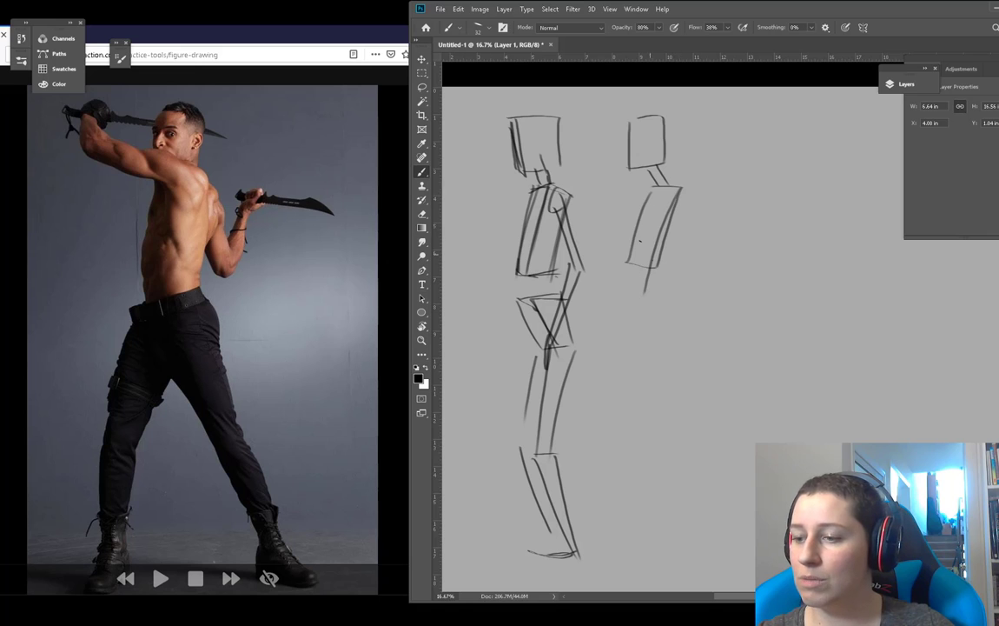
pyautogui.moveTo(644, 192); pyautogui.dragTo(624, 263)
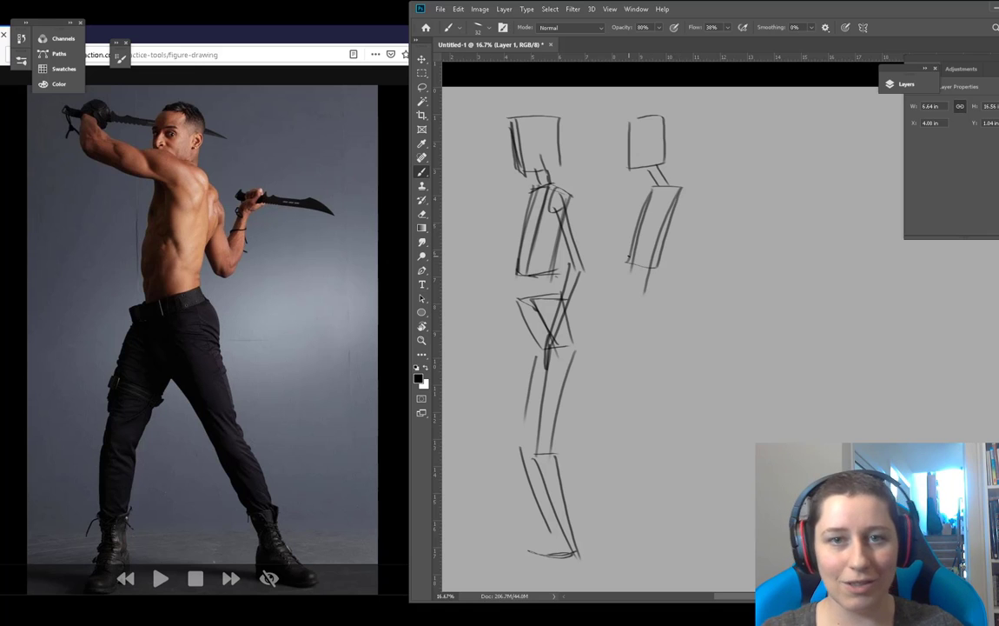
# Step: Add a tilted pelvis box, angled thigh and shin, and a ground line to the second mannequin
pyautogui.moveTo(629, 295)
pyautogui.mouseDown()
pyautogui.moveTo(643, 342)
pyautogui.moveTo(667, 289)
pyautogui.mouseUp()
pyautogui.moveTo(666, 291); pyautogui.dragTo(676, 336)
pyautogui.moveTo(644, 341)
pyautogui.mouseDown()
pyautogui.moveTo(676, 336)
pyautogui.moveTo(687, 352)
pyautogui.moveTo(671, 333)
pyautogui.moveTo(609, 401)
pyautogui.moveTo(636, 409)
pyautogui.mouseUp()
pyautogui.moveTo(609, 412); pyautogui.dragTo(656, 508)
pyautogui.moveTo(626, 409); pyautogui.dragTo(669, 517)
pyautogui.moveTo(579, 519); pyautogui.dragTo(672, 514)
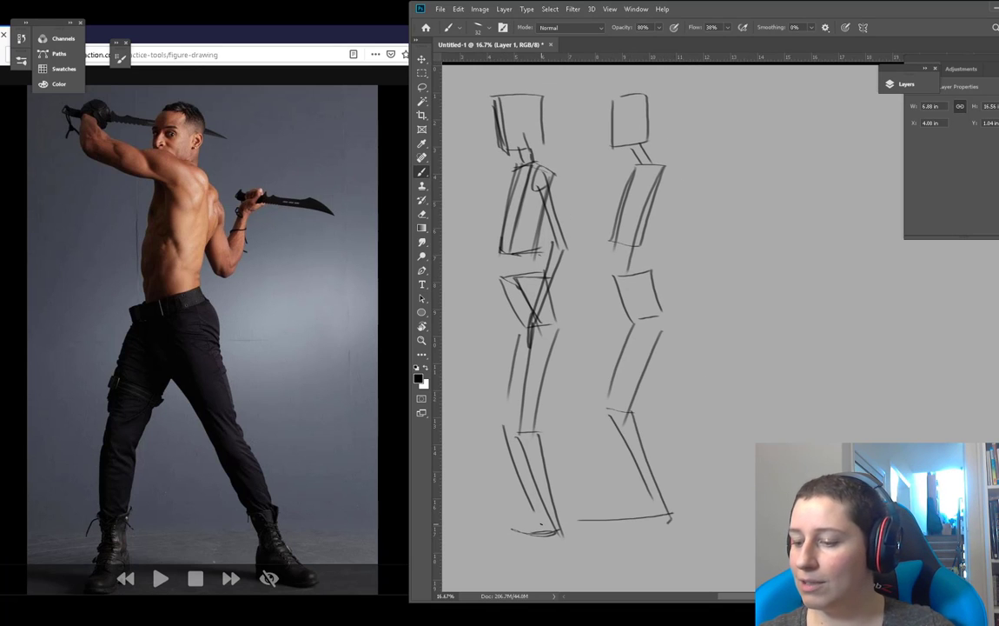
# Step: Add a bent arm to the second mannequin and draw a vertical balance line with dots at the neck and ground
pyautogui.moveTo(642, 169); pyautogui.dragTo(679, 248)
pyautogui.moveTo(673, 248); pyautogui.dragTo(642, 306)
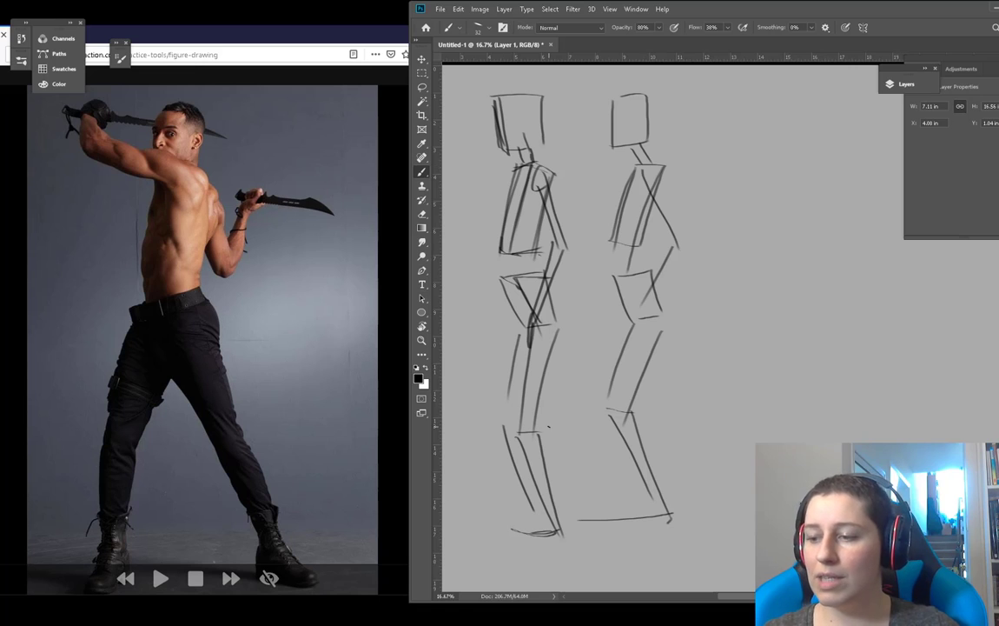
pyautogui.moveTo(638, 139); pyautogui.dragTo(636, 559)
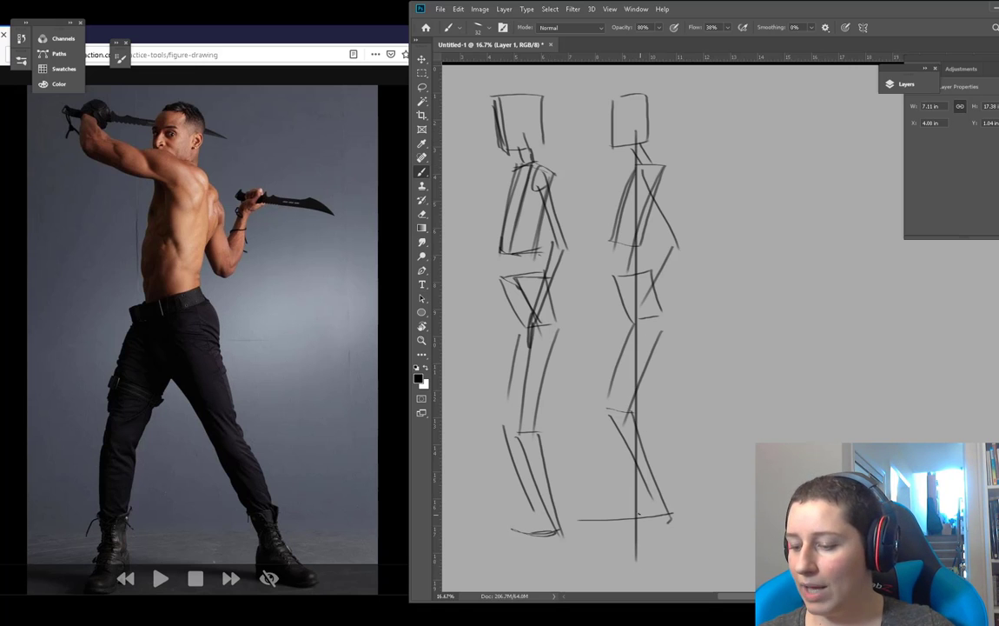
pyautogui.moveTo(638, 520); pyautogui.dragTo(639, 130)
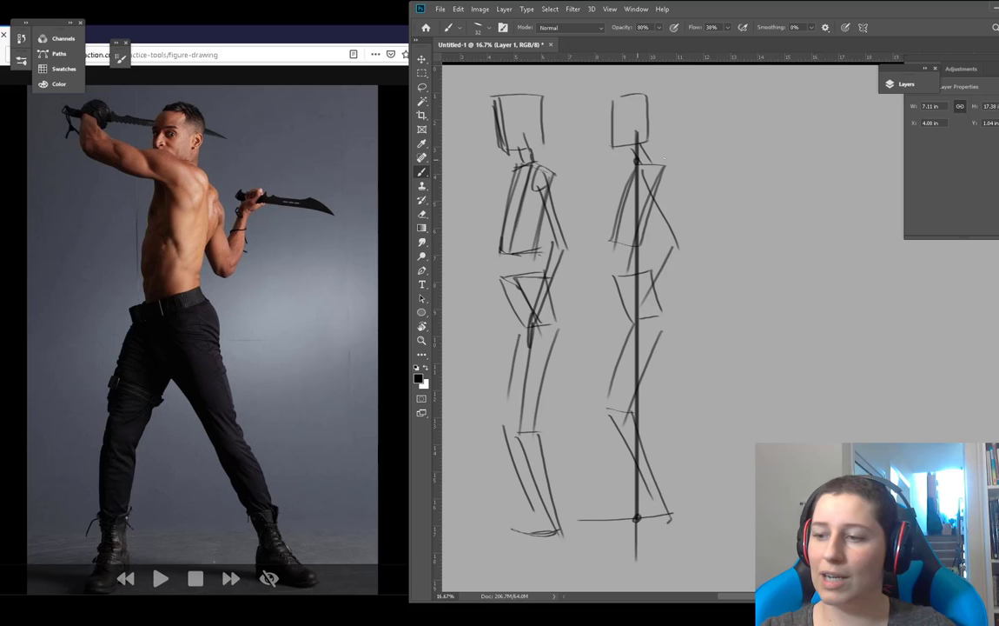
# Step: Start a third mannequin in empty canvas space, with a tilted torso box and a wide pelvis box beneath it
pyautogui.moveTo(734, 437); pyautogui.dragTo(704, 440)
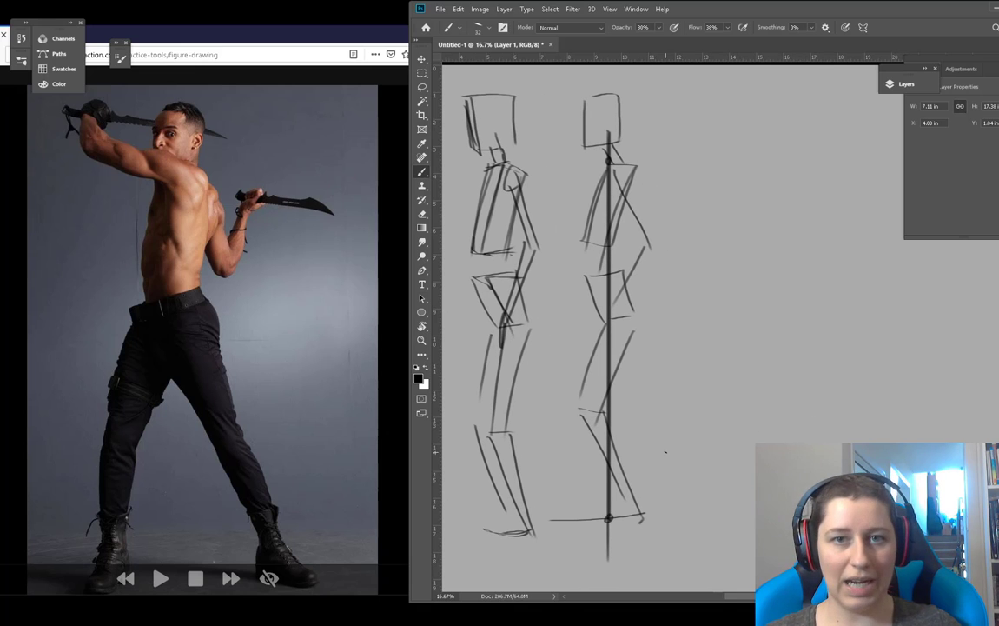
pyautogui.hscroll(7, 664, 452)
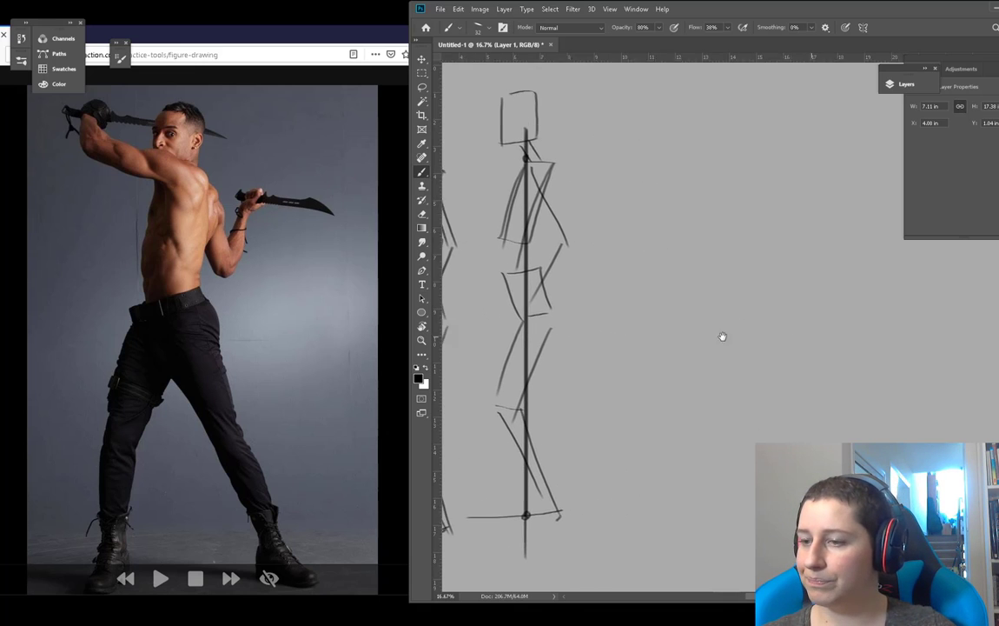
pyautogui.moveTo(635, 202)
pyautogui.mouseDown()
pyautogui.moveTo(682, 192)
pyautogui.moveTo(673, 295)
pyautogui.moveTo(709, 278)
pyautogui.mouseUp()
pyautogui.moveTo(702, 204); pyautogui.dragTo(717, 254)
pyautogui.moveTo(666, 295); pyautogui.dragTo(719, 309)
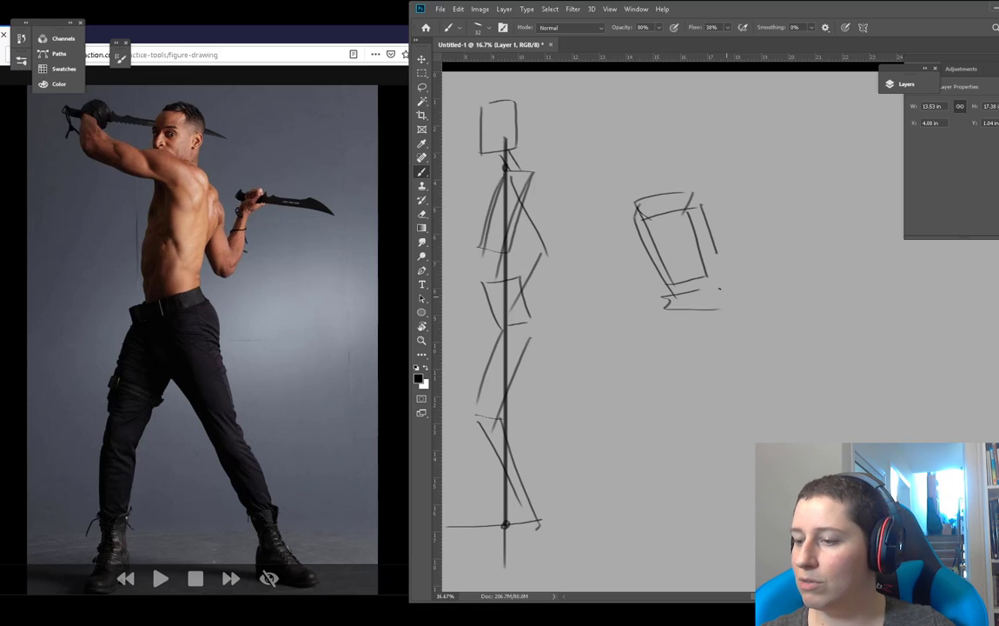
pyautogui.moveTo(657, 310); pyautogui.dragTo(658, 339)
pyautogui.moveTo(657, 341); pyautogui.dragTo(716, 339)
pyautogui.scroll(-2, 663, 336)
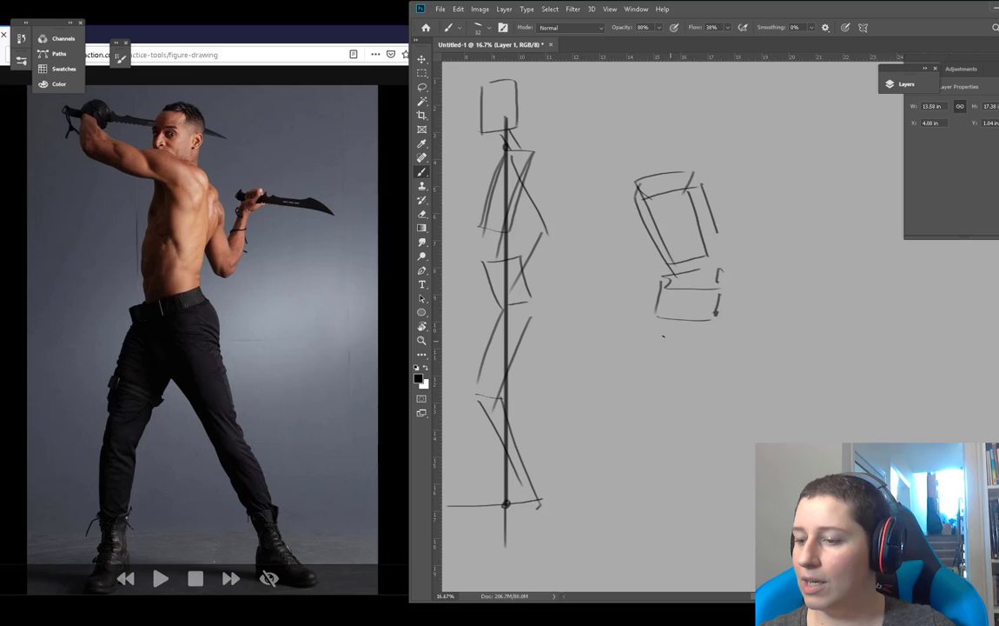
# Step: Draw a head box on the third mannequin and drop a vertical balance line from its neck to a ground point
pyautogui.moveTo(640, 127)
pyautogui.mouseDown()
pyautogui.moveTo(637, 184)
pyautogui.moveTo(683, 182)
pyautogui.mouseUp()
pyautogui.moveTo(677, 132)
pyautogui.mouseDown()
pyautogui.moveTo(679, 185)
pyautogui.moveTo(676, 175)
pyautogui.mouseUp()
pyautogui.moveTo(638, 128)
pyautogui.mouseDown()
pyautogui.moveTo(679, 125)
pyautogui.moveTo(658, 167)
pyautogui.mouseUp()
pyautogui.moveTo(658, 174); pyautogui.dragTo(691, 186)
pyautogui.moveTo(670, 126)
pyautogui.mouseDown()
pyautogui.moveTo(682, 172)
pyautogui.moveTo(661, 376)
pyautogui.mouseUp()
pyautogui.moveTo(666, 456); pyautogui.dragTo(663, 460)
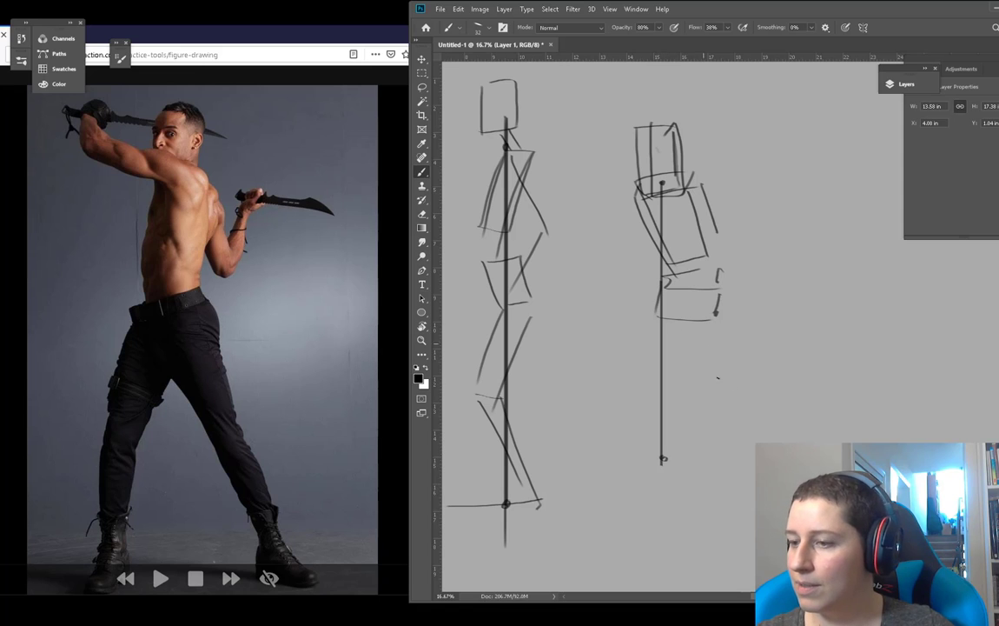
# Step: Reinforce the third mannequin's head box and balance line, and draw a long horizontal ground line through its base
pyautogui.moveTo(709, 418); pyautogui.dragTo(630, 410)
pyautogui.moveTo(572, 116); pyautogui.dragTo(572, 180)
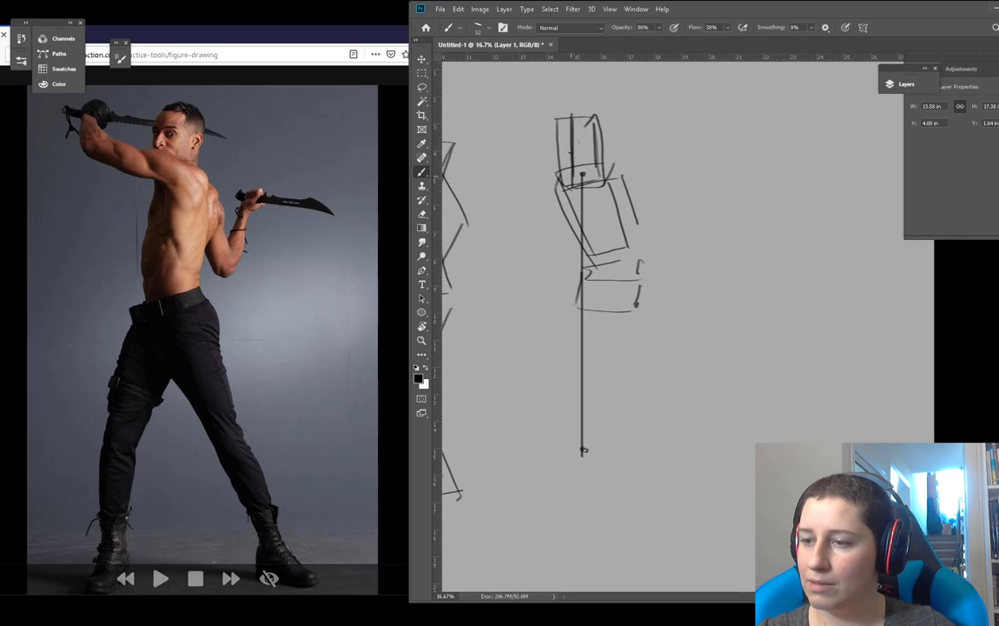
pyautogui.moveTo(605, 120); pyautogui.dragTo(603, 184)
pyautogui.moveTo(558, 119); pyautogui.dragTo(579, 119)
pyautogui.moveTo(583, 179); pyautogui.dragTo(589, 424)
pyautogui.moveTo(585, 462); pyautogui.dragTo(593, 458)
pyautogui.moveTo(459, 456); pyautogui.dragTo(747, 456)
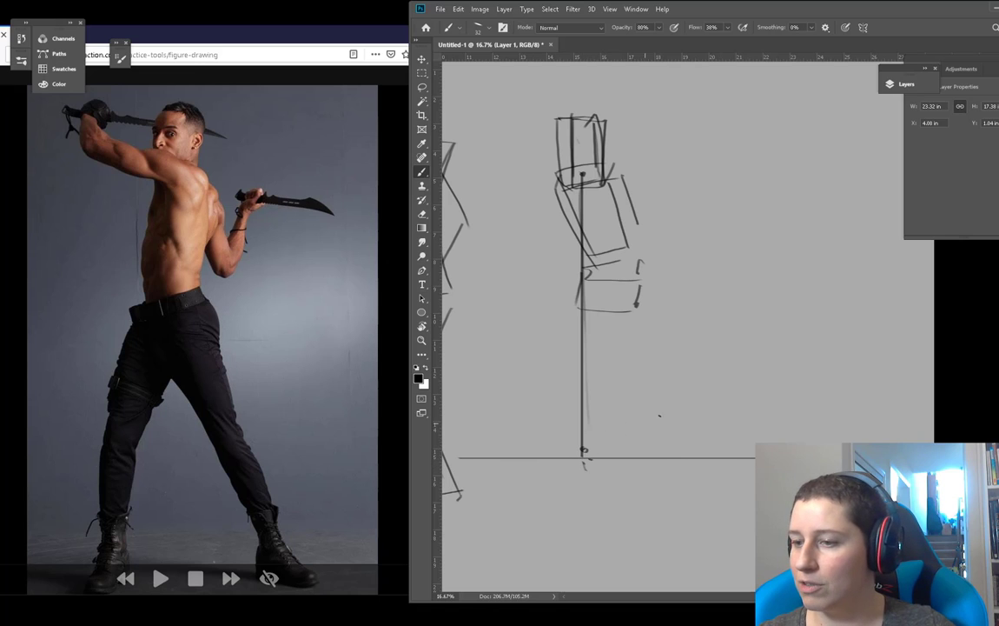
# Step: Draw the third mannequin's legs in a wide stance, one knee bent and the other leg extended, with feet joined by a slanted ground line
pyautogui.moveTo(583, 277)
pyautogui.mouseDown()
pyautogui.moveTo(520, 354)
pyautogui.moveTo(515, 413)
pyautogui.moveTo(561, 450)
pyautogui.mouseUp()
pyautogui.moveTo(520, 466); pyautogui.dragTo(564, 451)
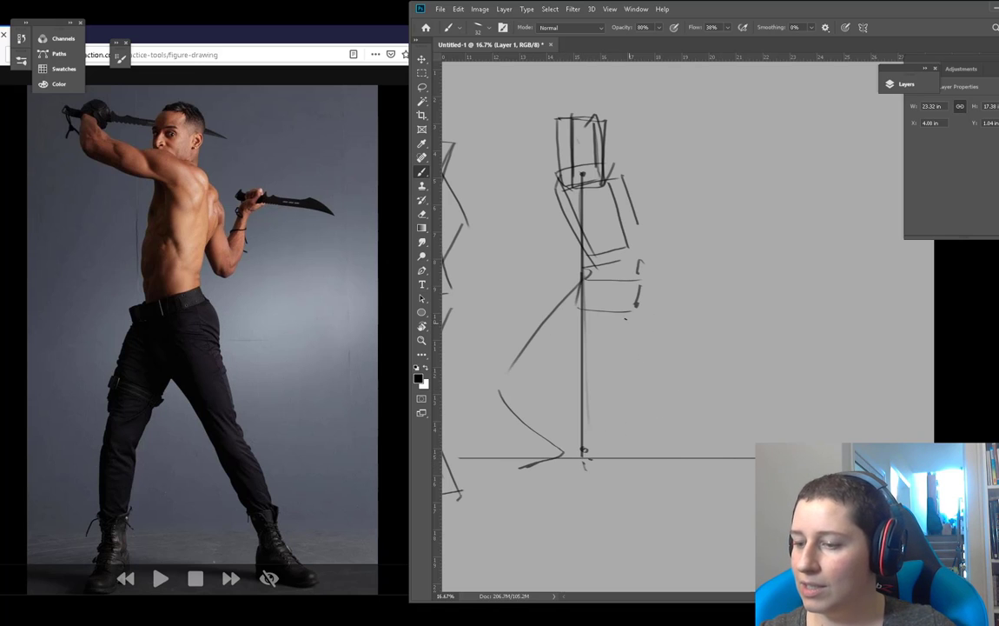
pyautogui.moveTo(624, 315)
pyautogui.mouseDown()
pyautogui.moveTo(663, 419)
pyautogui.moveTo(732, 489)
pyautogui.mouseUp()
pyautogui.moveTo(652, 280)
pyautogui.mouseDown()
pyautogui.moveTo(674, 390)
pyautogui.moveTo(695, 404)
pyautogui.moveTo(737, 495)
pyautogui.moveTo(698, 501)
pyautogui.mouseUp()
pyautogui.moveTo(557, 441); pyautogui.dragTo(511, 451)
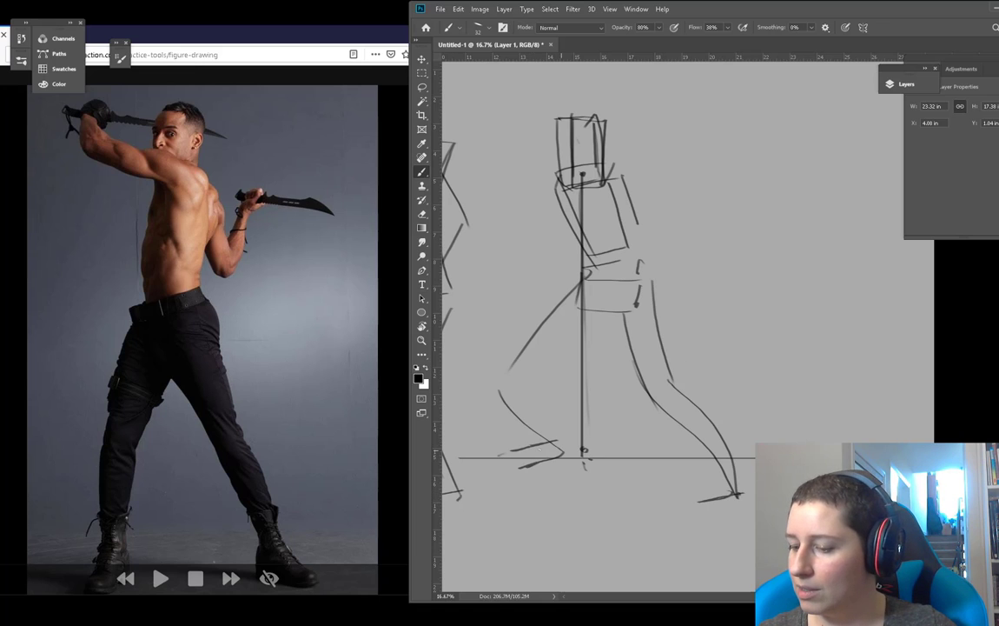
pyautogui.moveTo(739, 494)
pyautogui.mouseDown()
pyautogui.moveTo(585, 460)
pyautogui.moveTo(691, 490)
pyautogui.mouseUp()
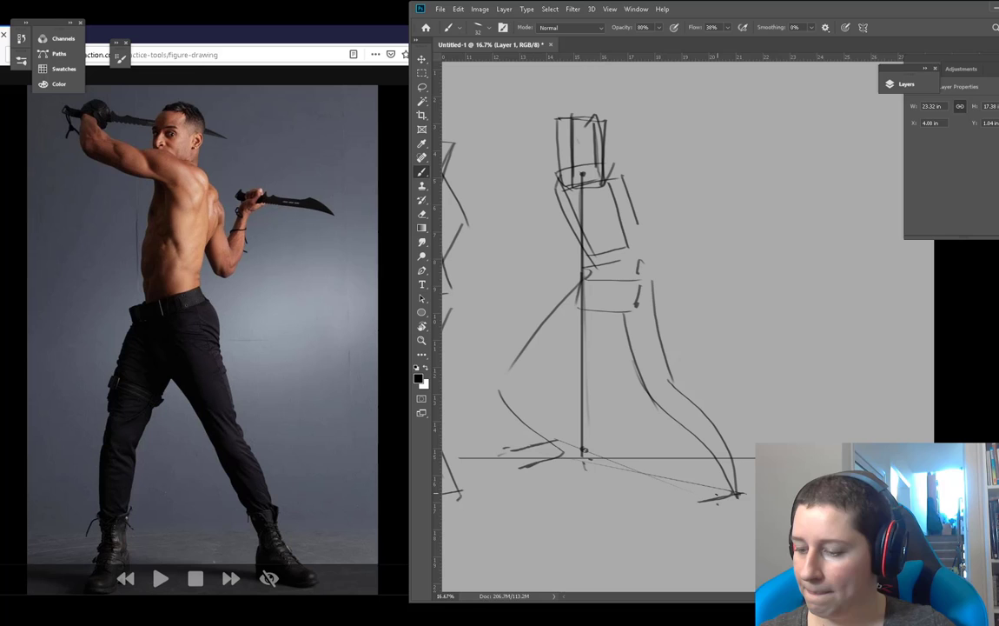
# Step: Add a bent arm on the mannequin's bent-leg side, ending in a small foreshortened forearm box beside the torso
pyautogui.moveTo(499, 247); pyautogui.dragTo(520, 262)
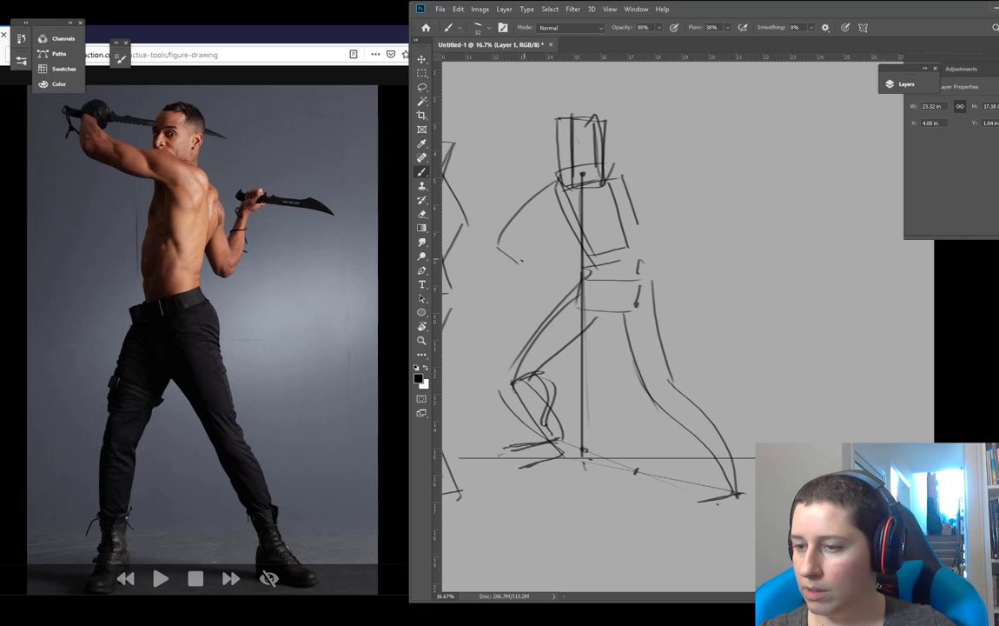
pyautogui.moveTo(516, 224)
pyautogui.mouseDown()
pyautogui.moveTo(546, 219)
pyautogui.moveTo(550, 251)
pyautogui.mouseUp()
pyautogui.moveTo(519, 249)
pyautogui.mouseDown()
pyautogui.moveTo(549, 251)
pyautogui.moveTo(546, 228)
pyautogui.moveTo(521, 253)
pyautogui.mouseUp()
# Step: Draw the opposite arm curving out from the shoulder, with a foreshortened forearm and a rounded end over the torso's edge
pyautogui.moveTo(616, 173); pyautogui.dragTo(677, 221)
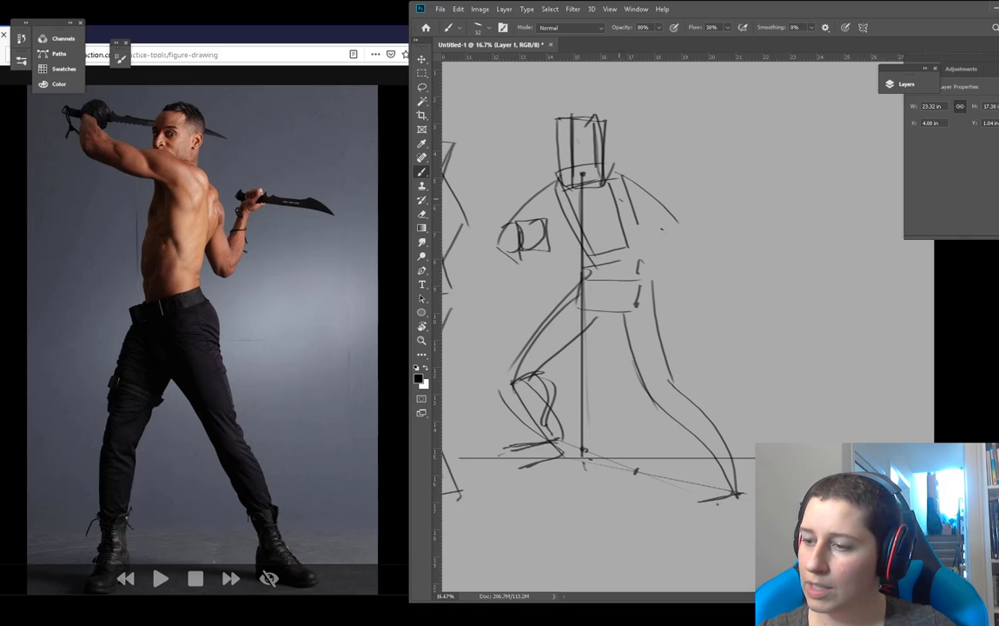
pyautogui.moveTo(620, 201); pyautogui.dragTo(644, 221)
pyautogui.moveTo(668, 206)
pyautogui.mouseDown()
pyautogui.moveTo(697, 229)
pyautogui.moveTo(682, 212)
pyautogui.moveTo(660, 250)
pyautogui.moveTo(684, 226)
pyautogui.moveTo(646, 240)
pyautogui.mouseUp()
pyautogui.moveTo(654, 225)
pyautogui.mouseDown()
pyautogui.moveTo(678, 240)
pyautogui.moveTo(636, 234)
pyautogui.mouseUp()
pyautogui.moveTo(635, 227)
pyautogui.mouseDown()
pyautogui.moveTo(659, 242)
pyautogui.moveTo(662, 212)
pyautogui.mouseUp()
pyautogui.moveTo(629, 213); pyautogui.dragTo(630, 237)
pyautogui.moveTo(630, 241); pyautogui.dragTo(645, 247)
pyautogui.moveTo(738, 473); pyautogui.dragTo(774, 470)
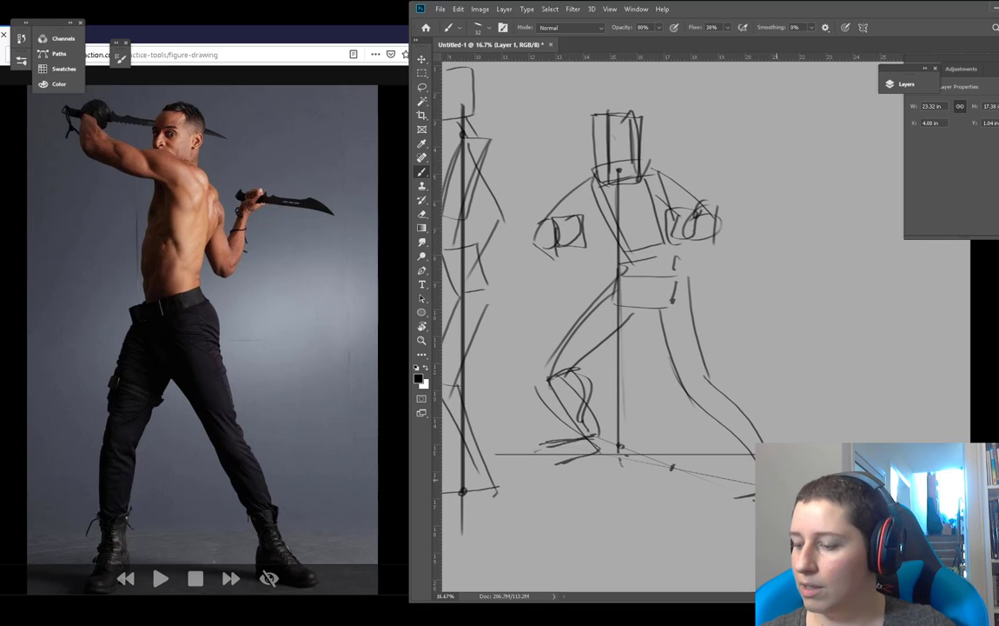